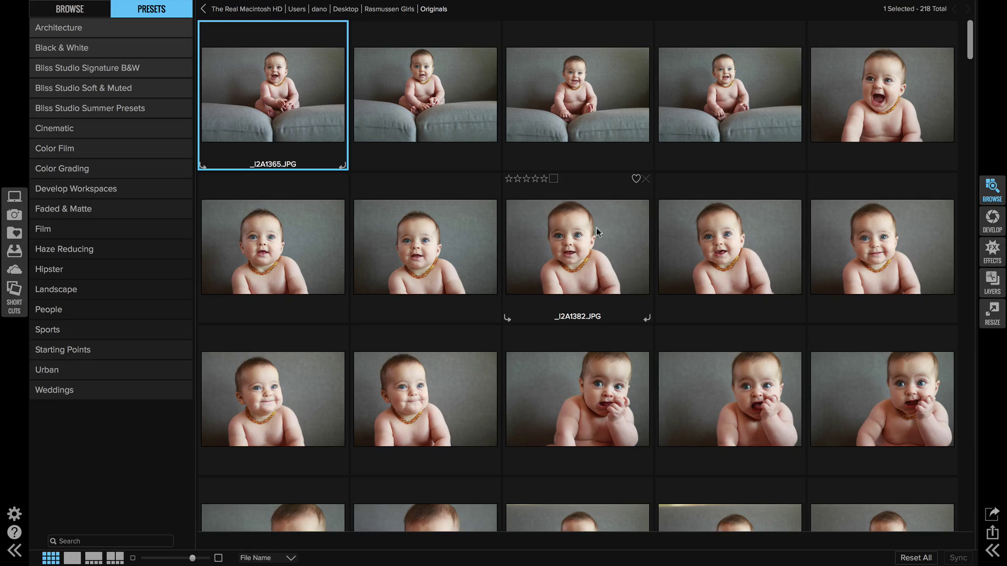
- Open the first photo at full size, advance to _I2A1373.JPG and rate it five stars
scroll(575, 276, down, 15)
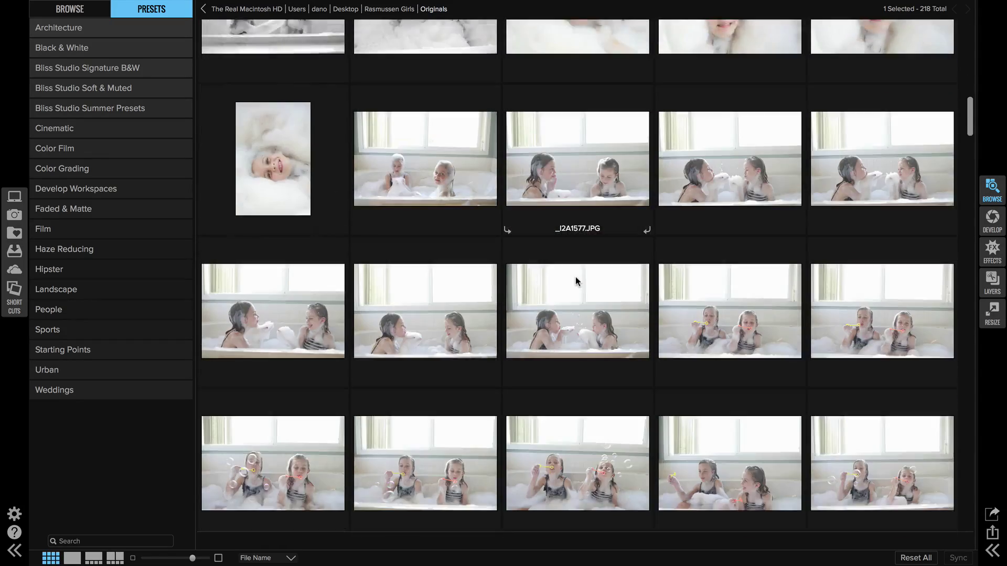
scroll(576, 281, up, 15)
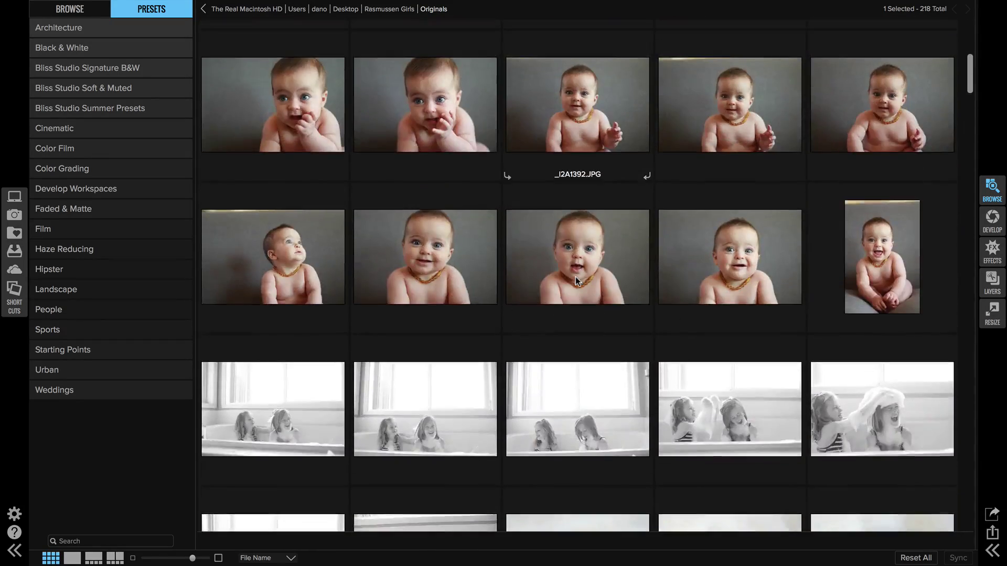
scroll(575, 281, up, 4)
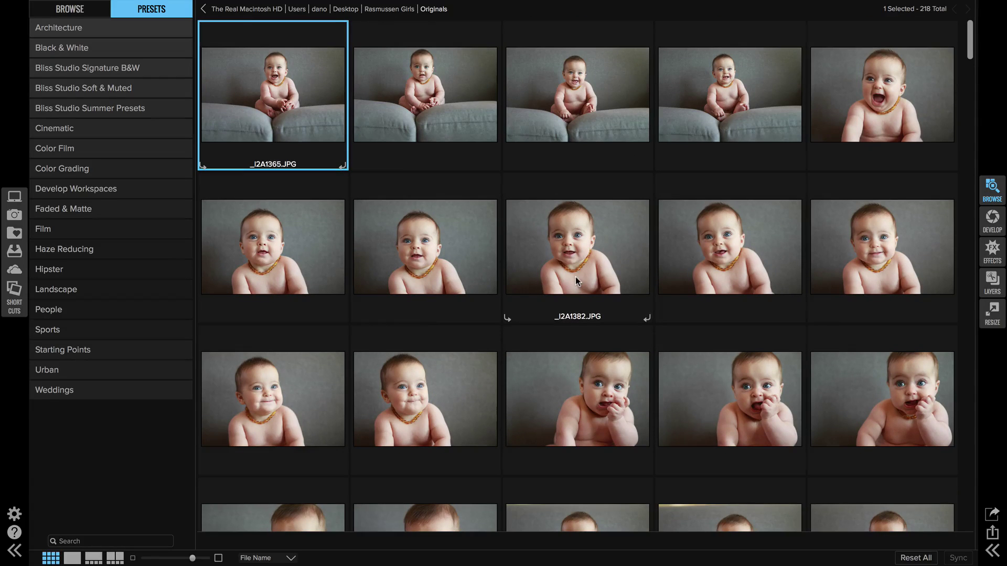
double_click(257, 110)
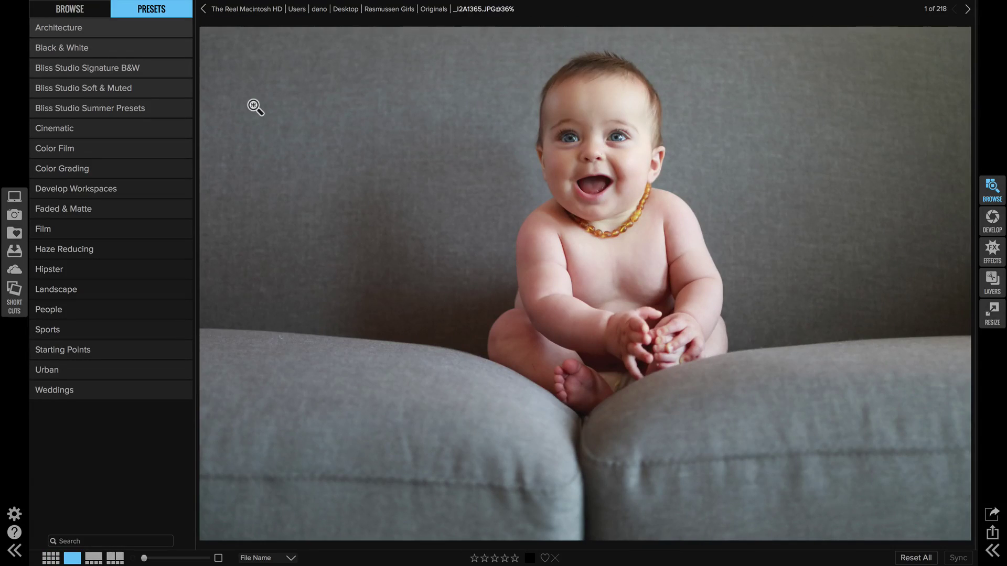
key(Right)
key(Right)
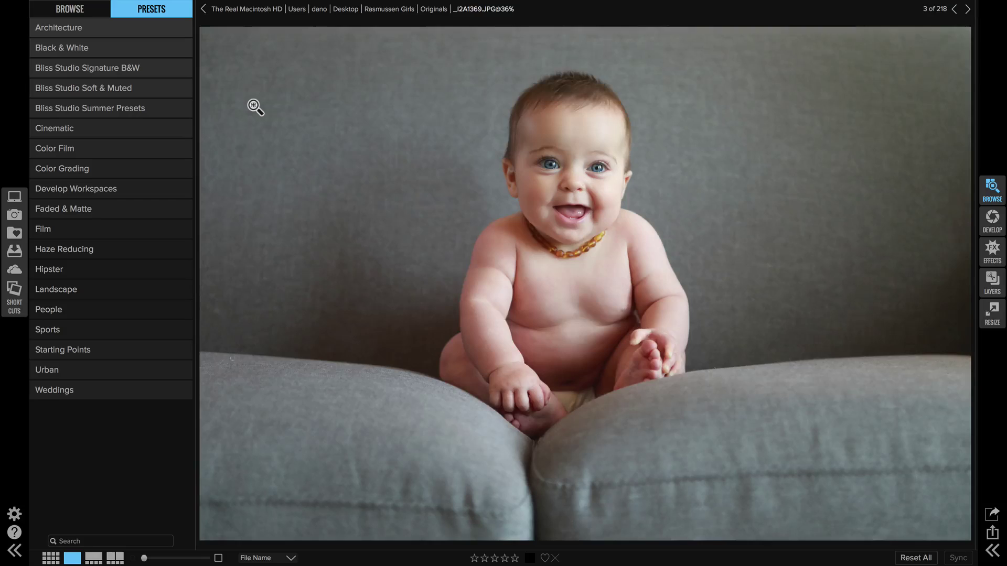
key(Right)
key(5)
- Advance to _I2A1382.JPG, rate it five stars and return to the thumbnail grid
key(Right)
key(Right)
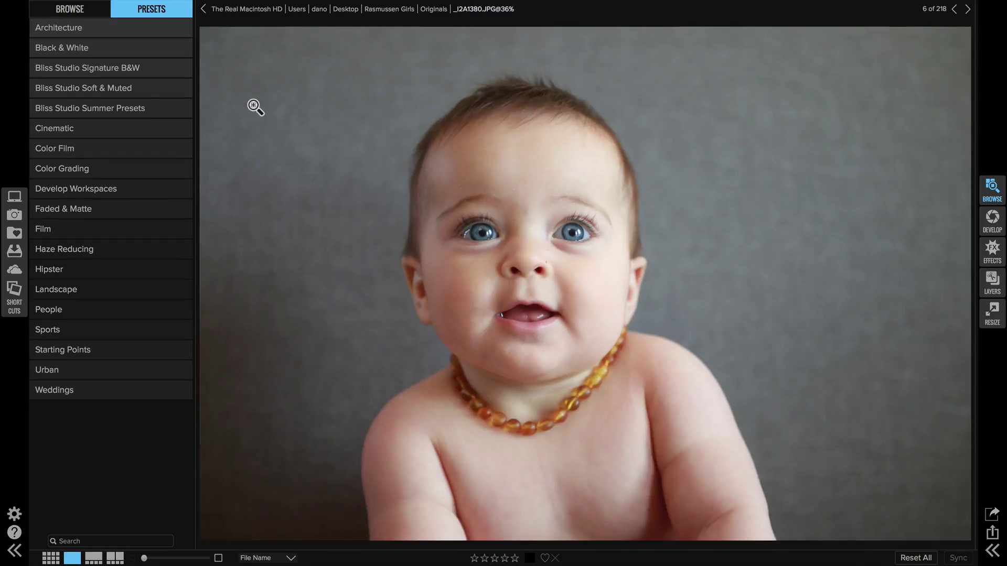
key(Right)
key(Right)
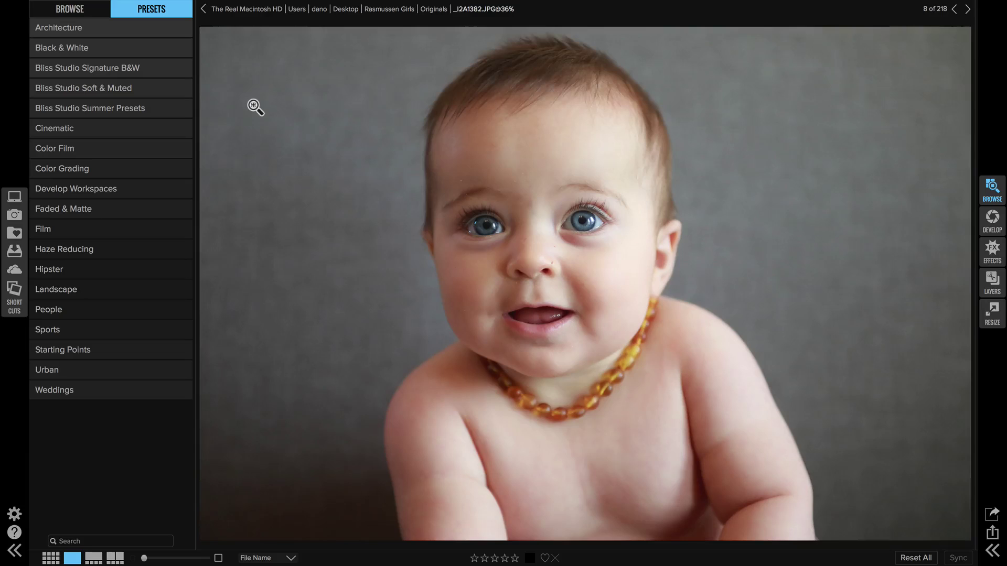
key(5)
key(g)
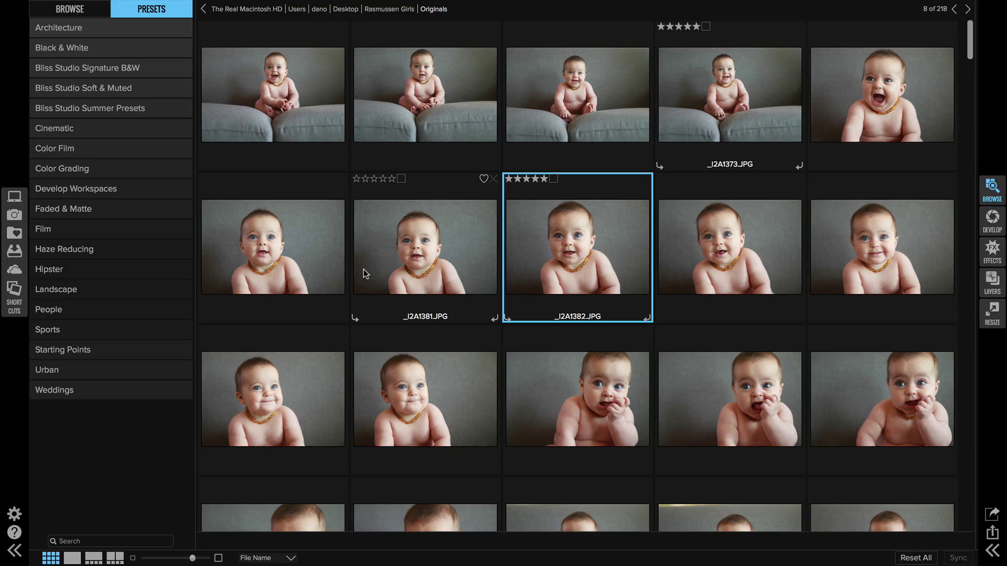
- Compare the four sofa photos _I2A1365.JPG through _I2A1373.JPG side by side and hide the presets pane
click(280, 118)
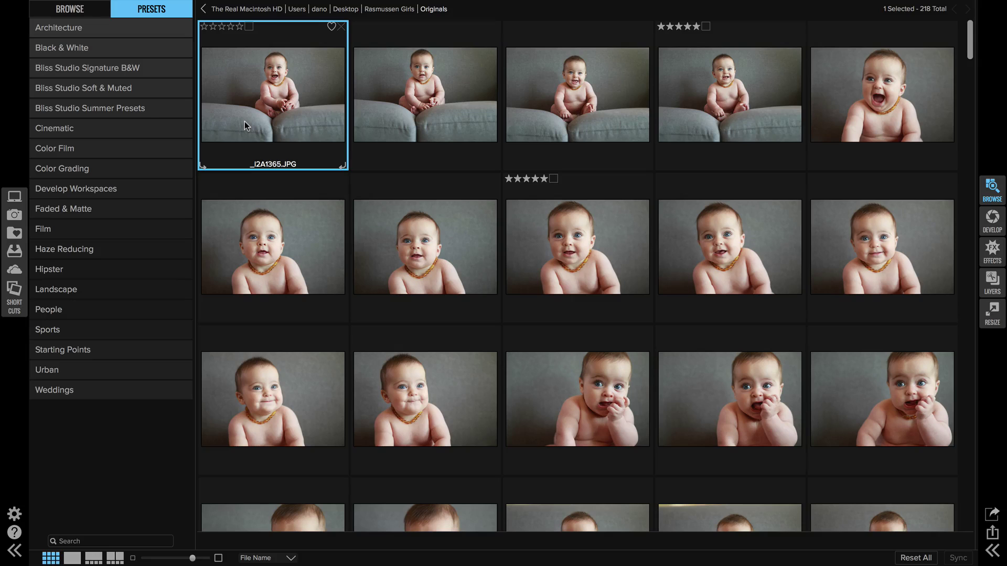
shift+click(775, 108)
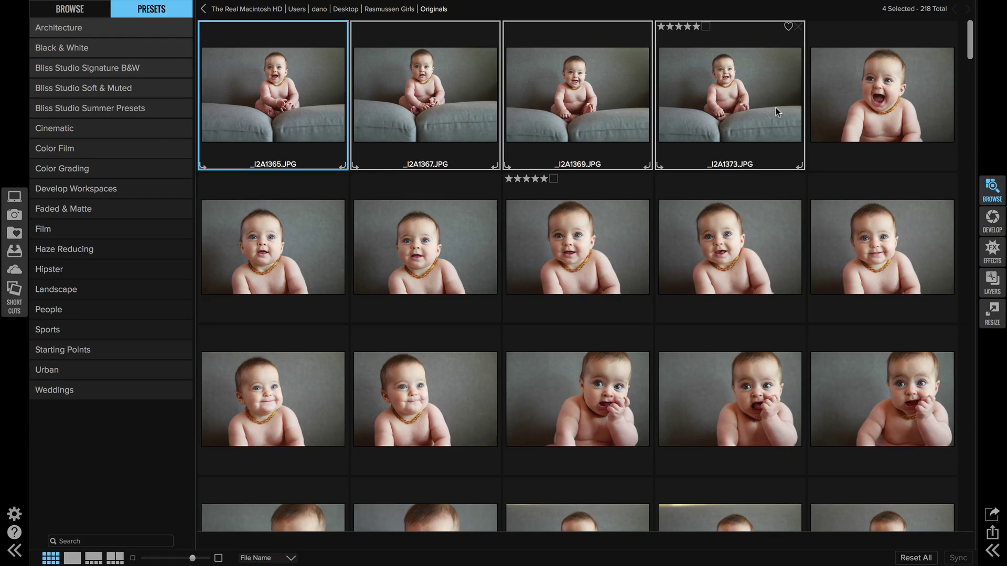
key(c)
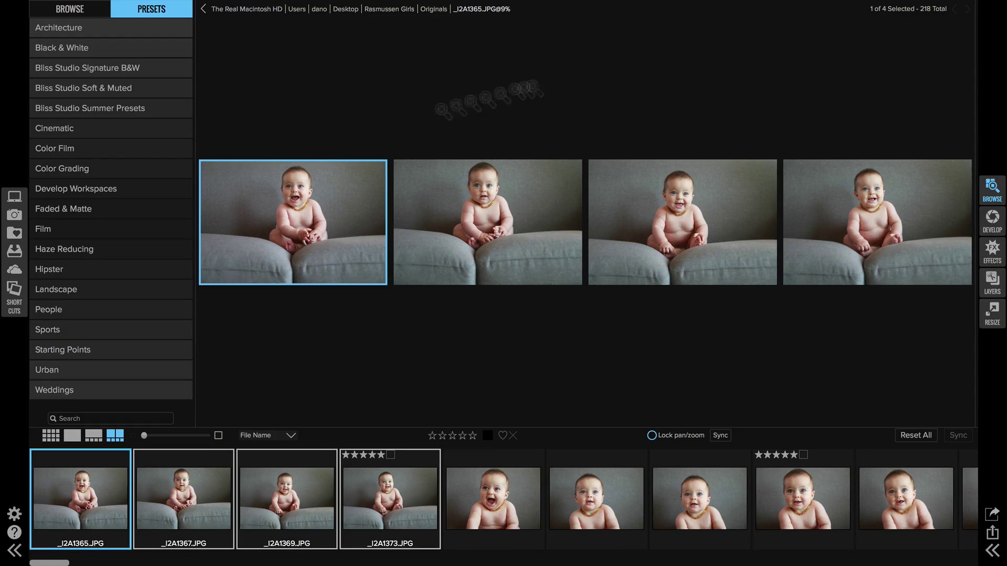
click(14, 552)
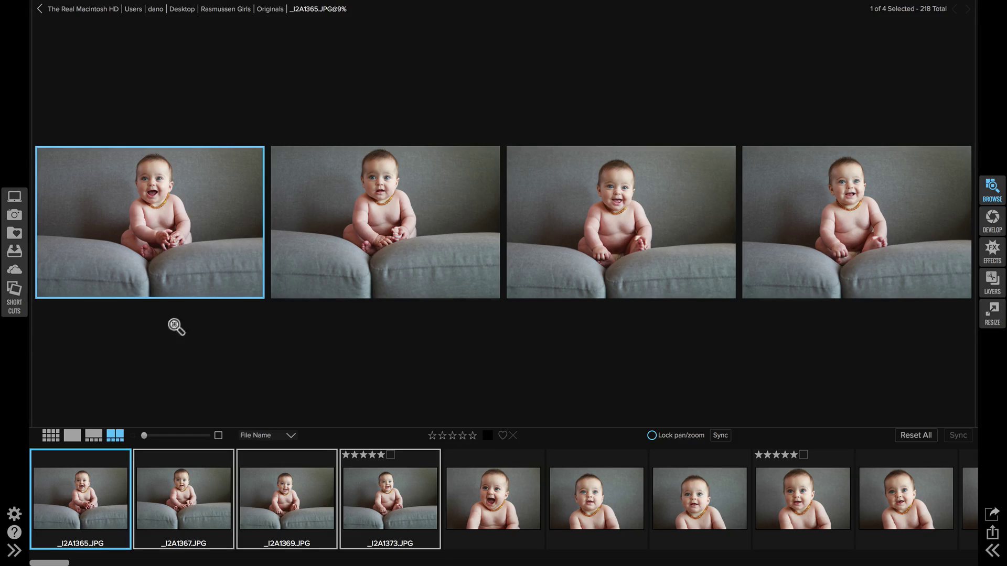
- Go through the four compared sofa photos, rate _I2A1367.JPG five stars and return to the thumbnail grid
click(427, 253)
click(658, 242)
click(853, 239)
click(662, 239)
click(428, 230)
click(204, 231)
click(338, 237)
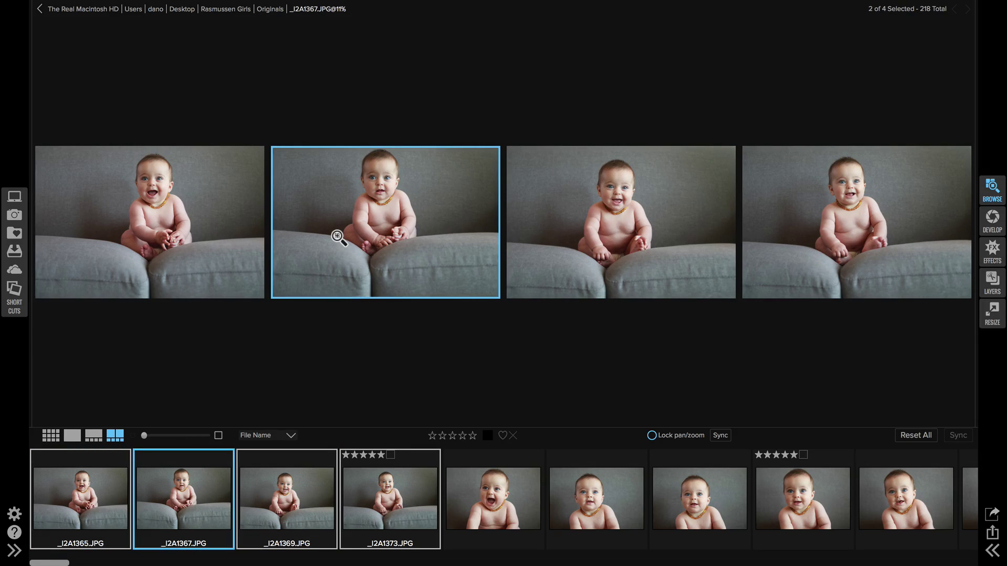
key(5)
key(g)
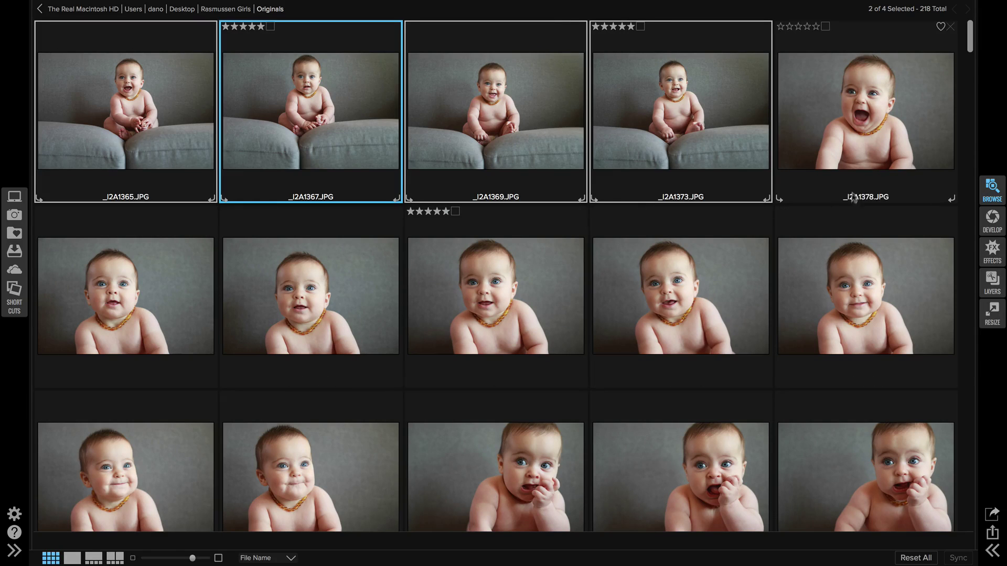
- Compare the eight portraits _I2A1378.JPG through _I2A1386.JPG side by side and rate _I2A1386.JPG five stars
click(853, 166)
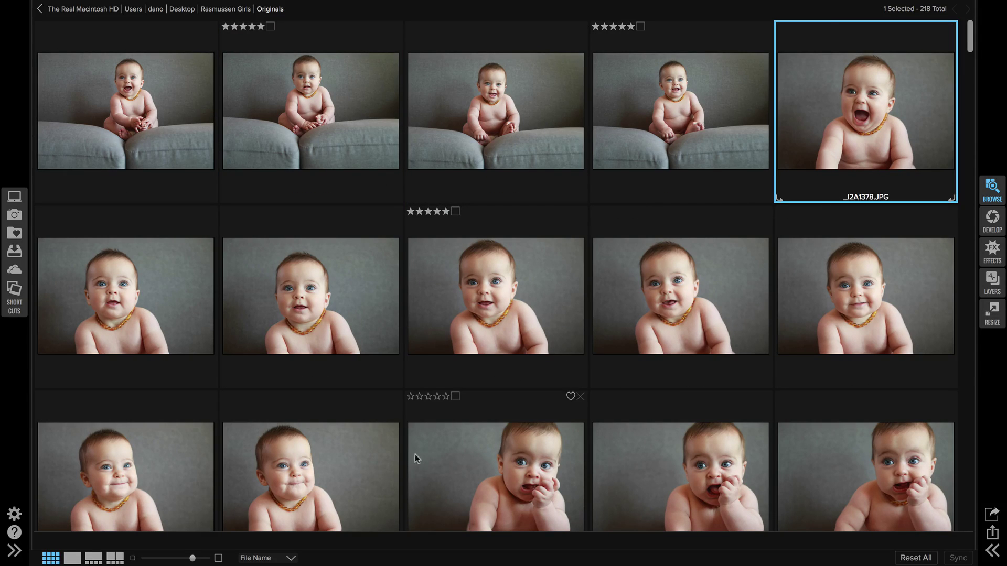
shift+click(330, 461)
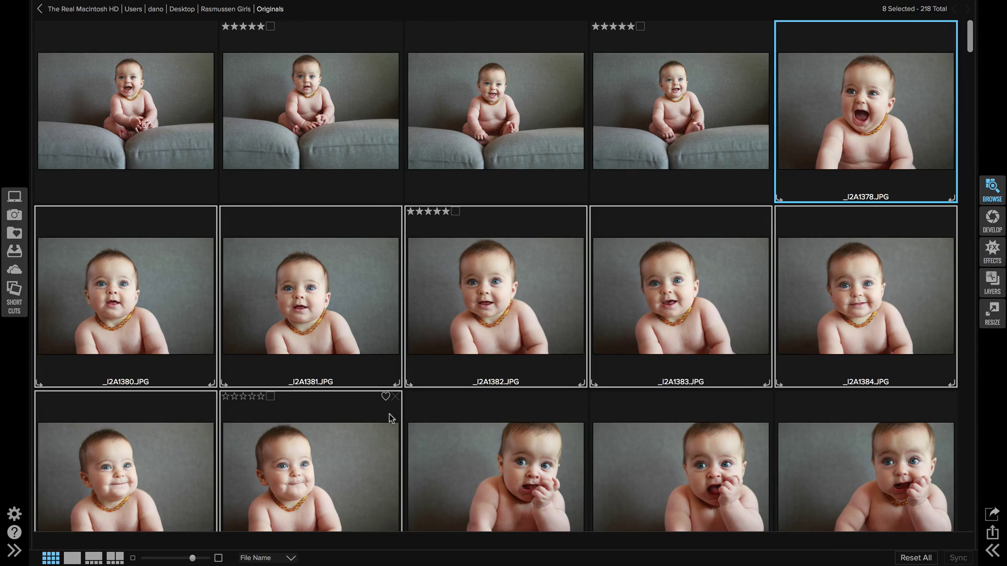
key(c)
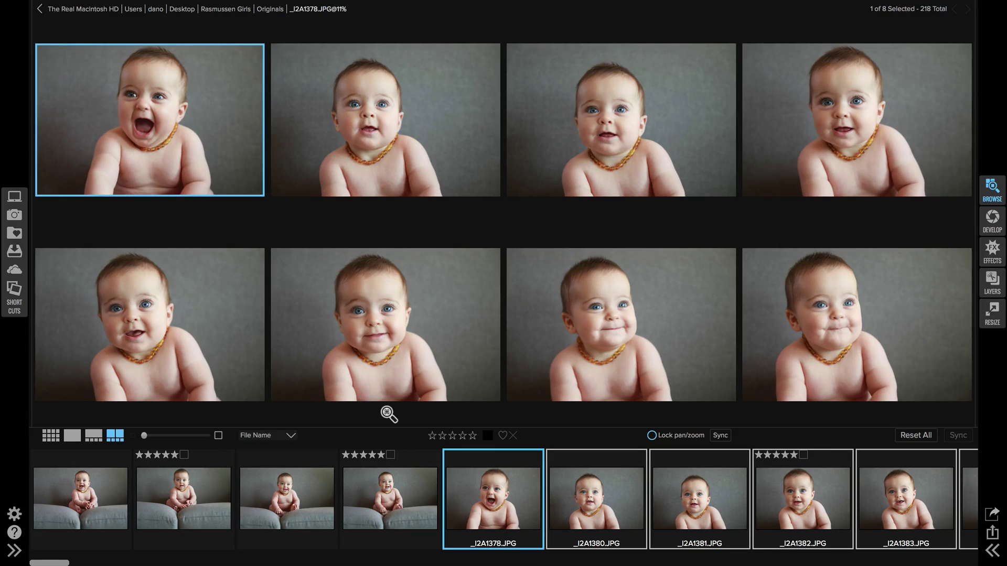
click(648, 346)
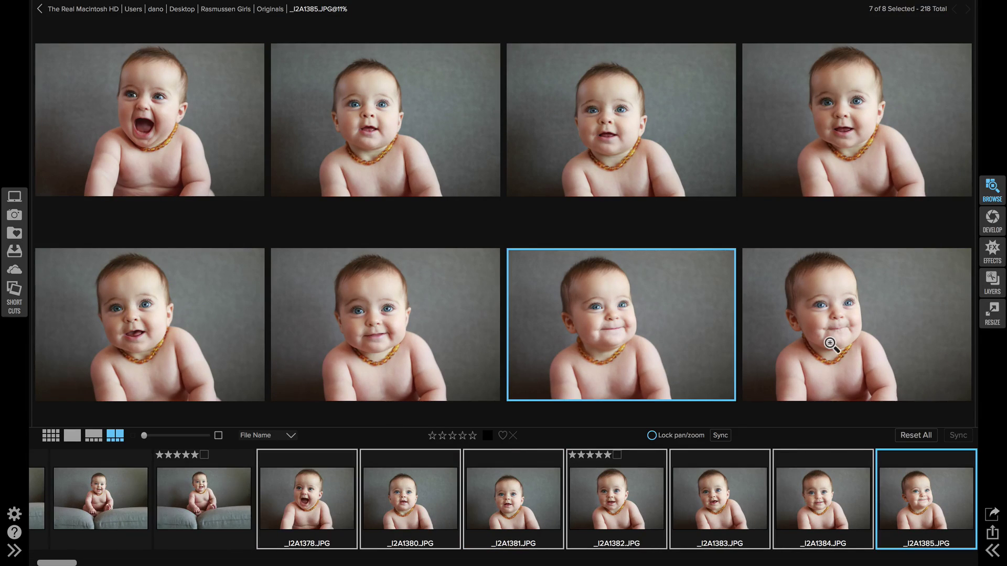
click(830, 343)
key(5)
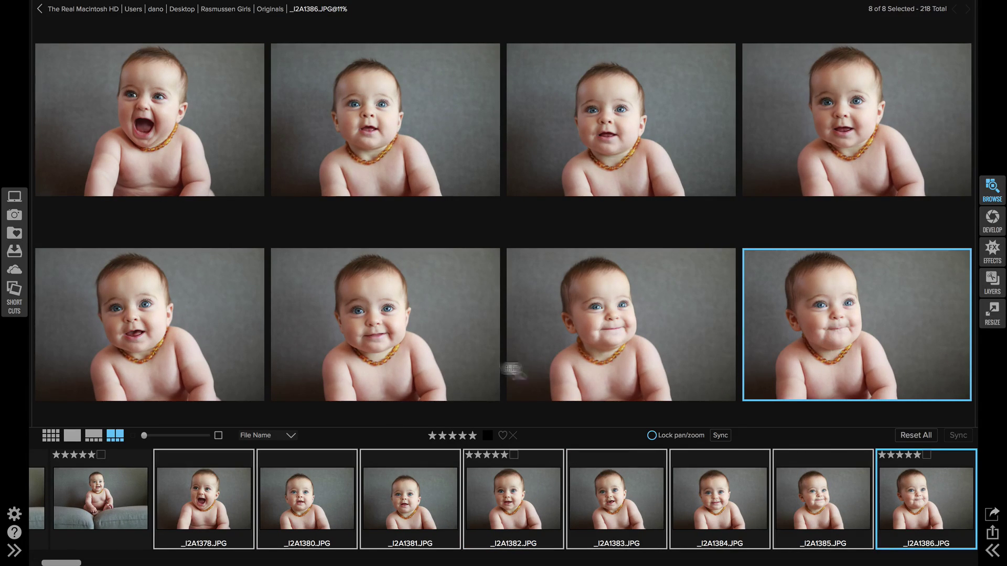
- Rate _I2A1384.JPG five stars in the comparison and return to the thumbnail grid
click(409, 342)
key(5)
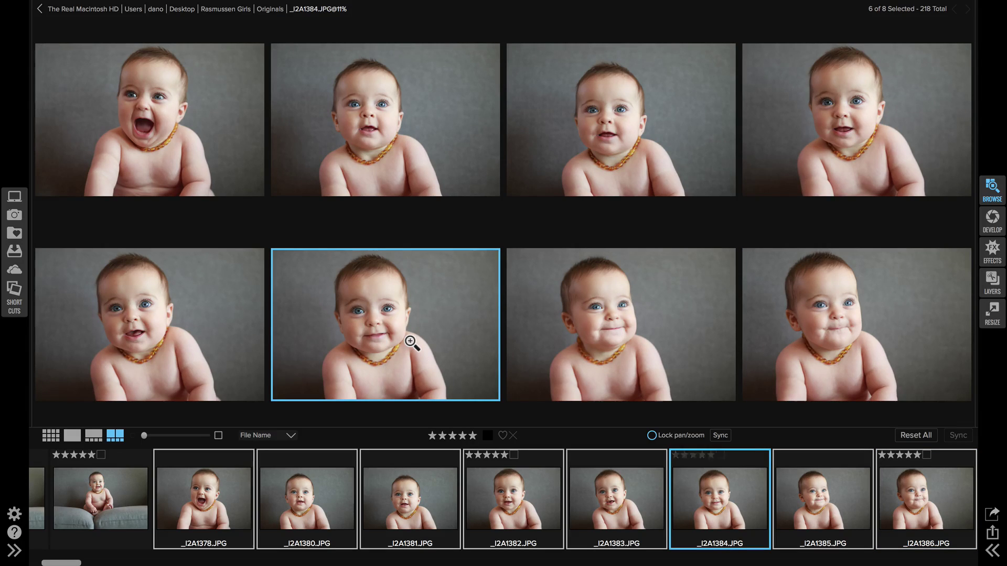
key(g)
- Compare the five hand-to-mouth photos _I2A1387.JPG through _I2A1391.JPG, rate _I2A1391.JPG five stars and return to the grid
scroll(412, 342, down, 5)
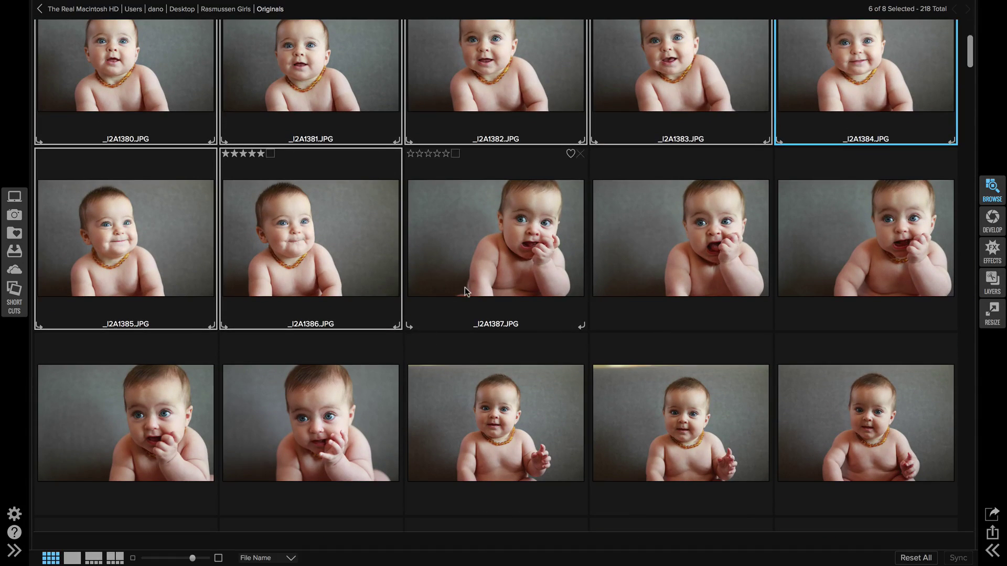
click(465, 289)
scroll(465, 288, down, 2)
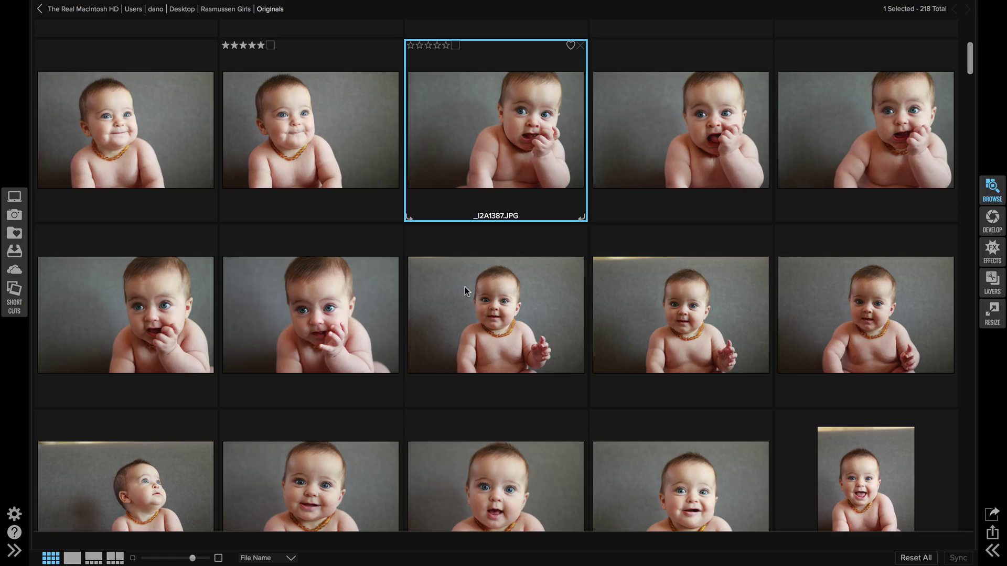
shift+click(327, 307)
key(c)
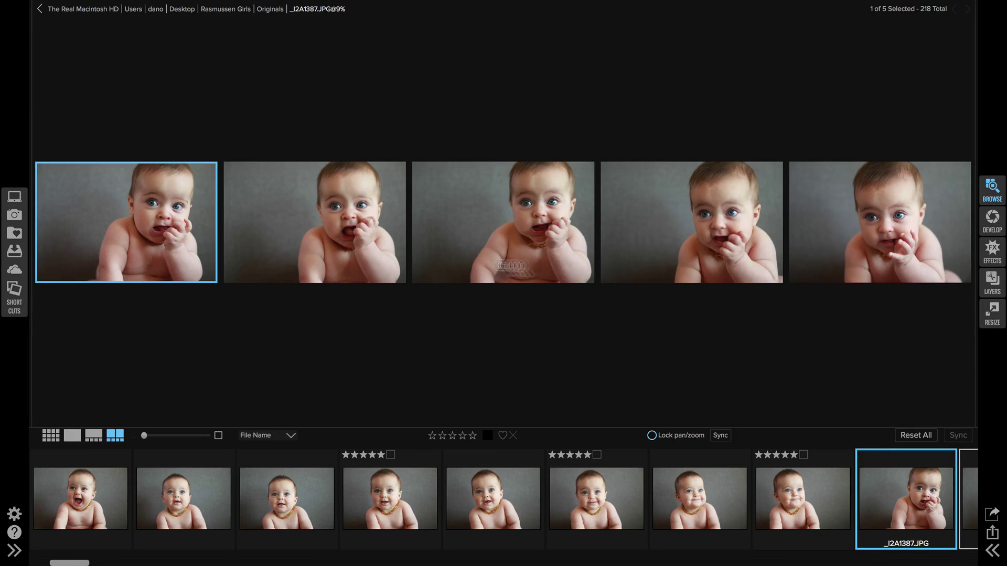
click(917, 254)
key(g)
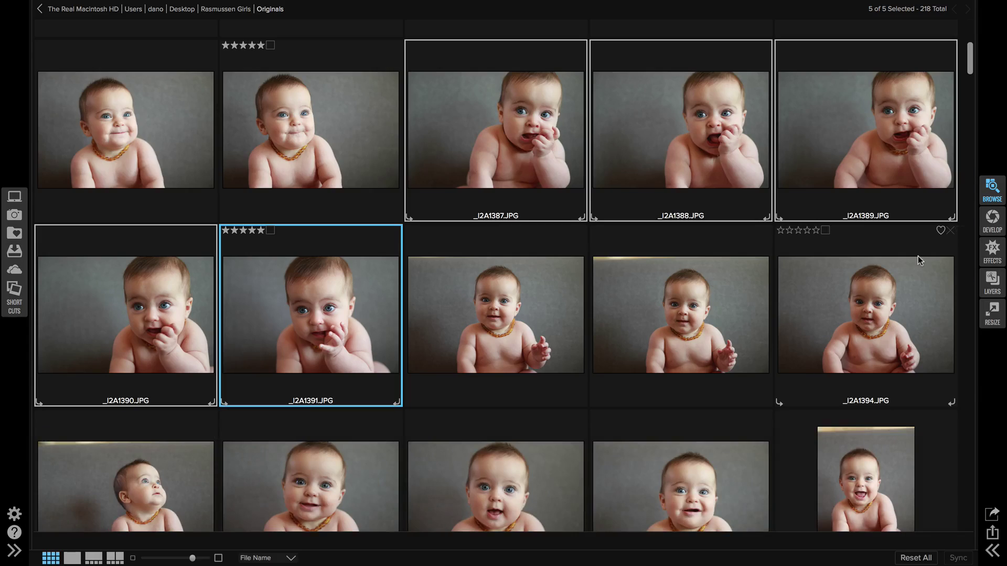
- Rate the close-up bubble-blowing photo and the next two photos of the girls standing in the bathtub five stars
scroll(810, 316, down, 5)
scroll(811, 317, down, 4)
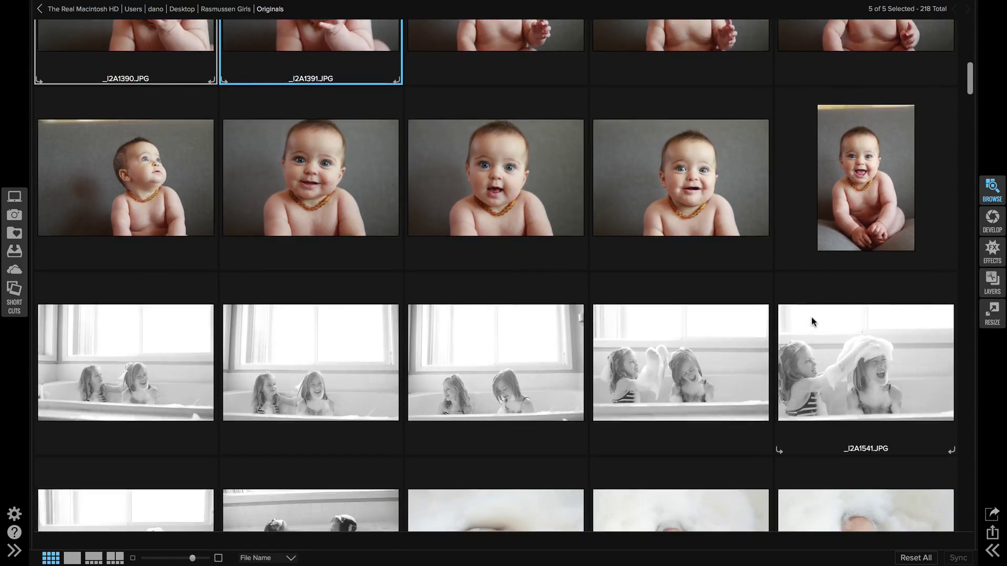
click(190, 267)
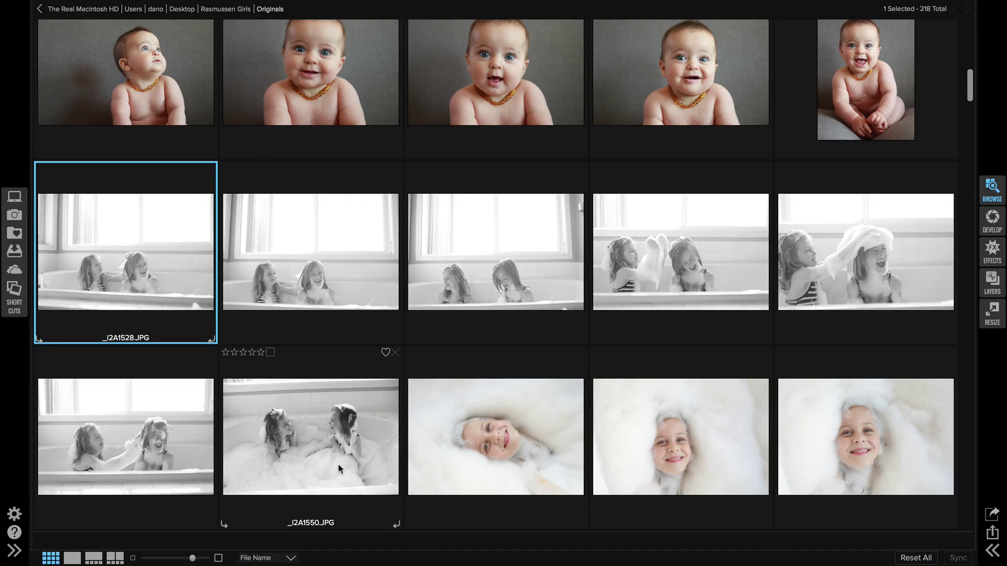
scroll(338, 464, down, 8)
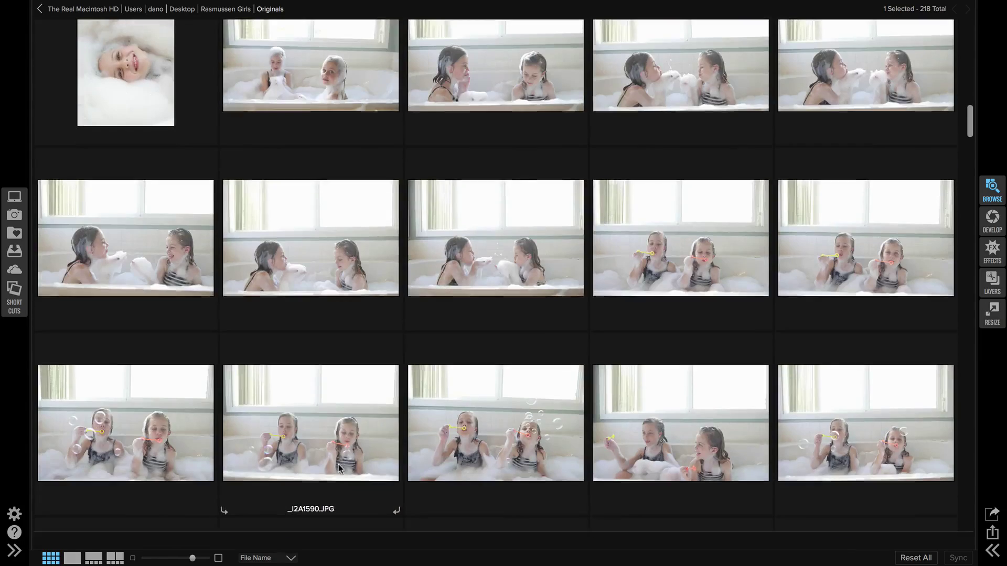
scroll(339, 465, down, 3)
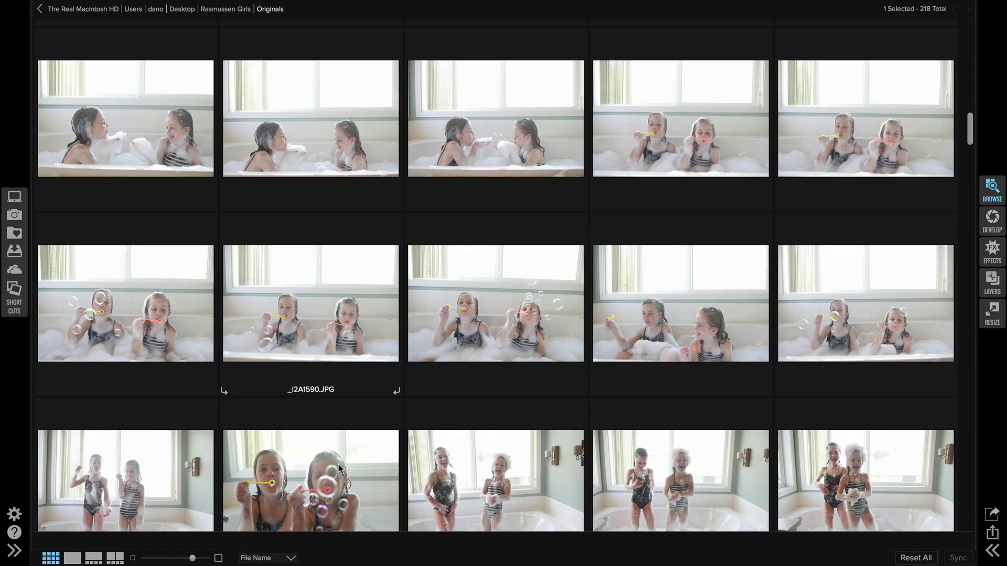
click(700, 493)
key(5)
click(386, 487)
key(5)
click(487, 479)
key(5)
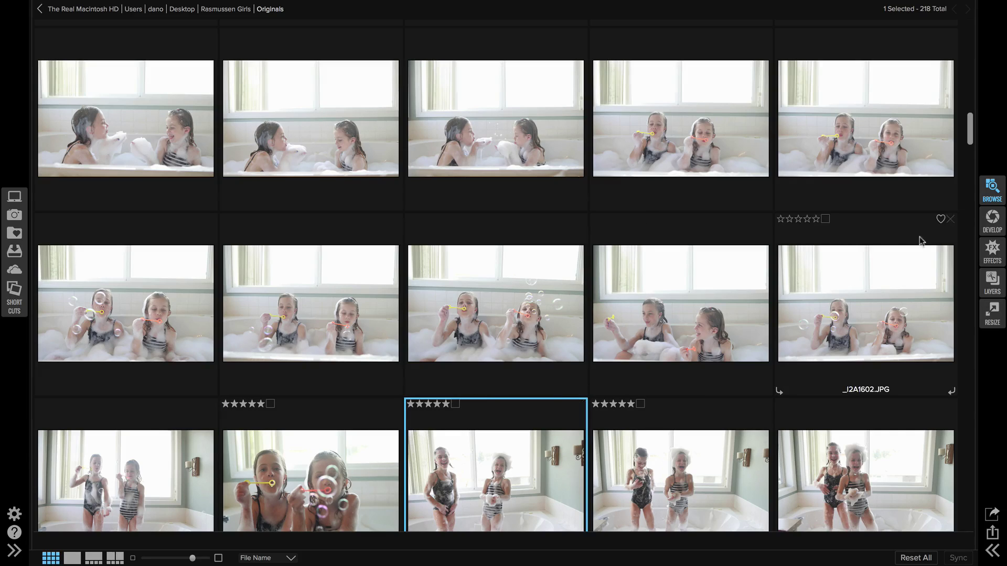
- Rate the bubble photo _I2A1602.JPG and the bubble photo directly after _I2A1590.JPG five stars
click(865, 305)
key(5)
click(500, 300)
key(5)
- Rate the foam-blowing photo directly after _I2A1581.JPG and the foam portrait _I2A1566.JPG five stars
scroll(500, 300, up, 3)
click(388, 179)
key(5)
click(480, 184)
key(5)
click(297, 215)
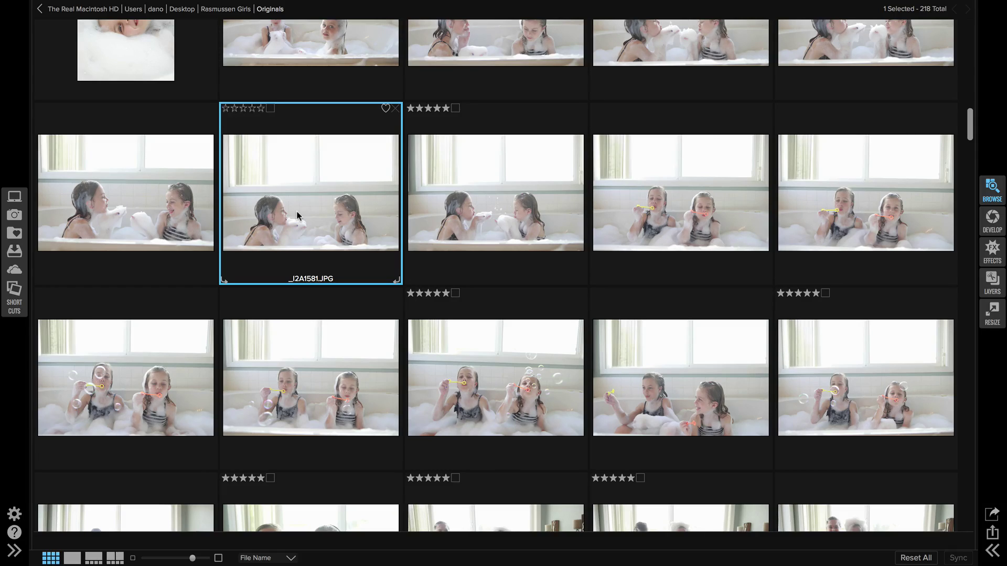
scroll(297, 215, up, 5)
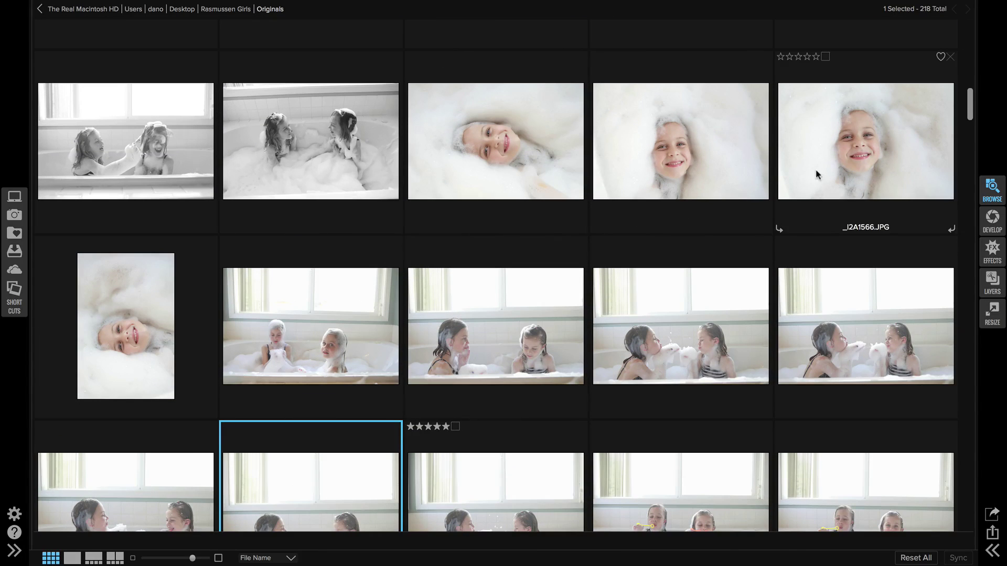
click(831, 164)
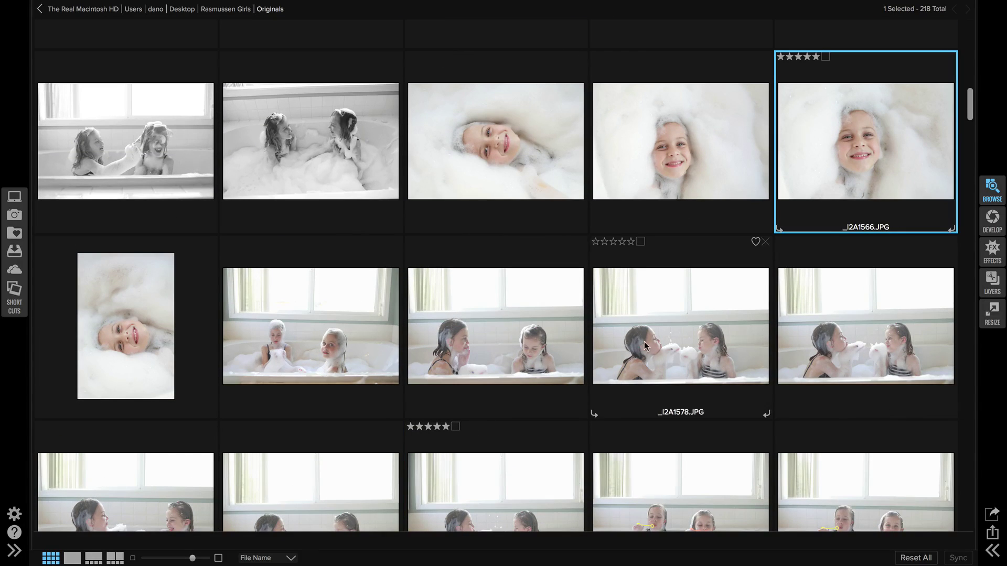
- Review the rated and unrated photos across the grid and look at the available sorting options
scroll(700, 368, up, 5)
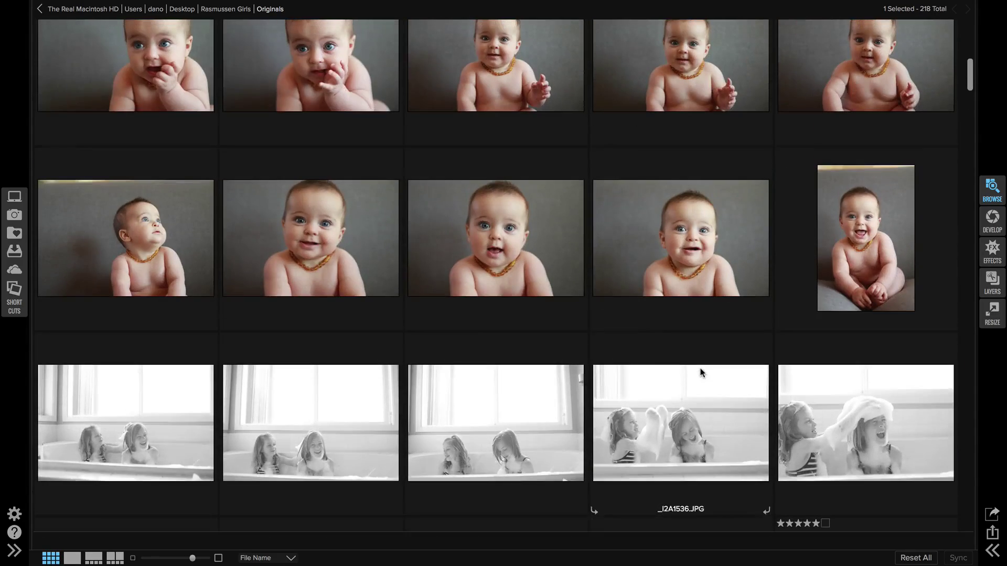
scroll(697, 345, down, 10)
scroll(697, 349, down, 10)
scroll(697, 344, down, 4)
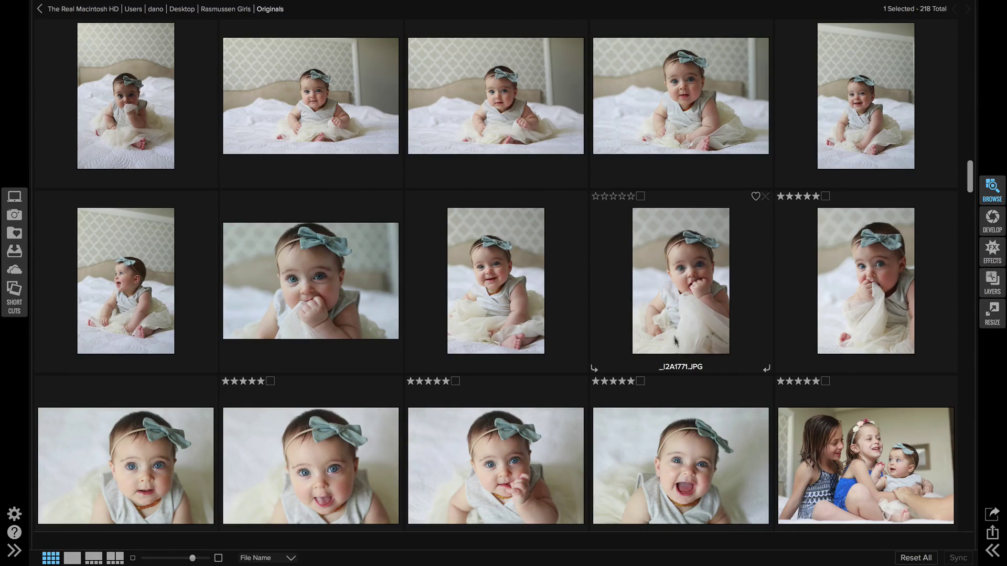
scroll(512, 351, down, 3)
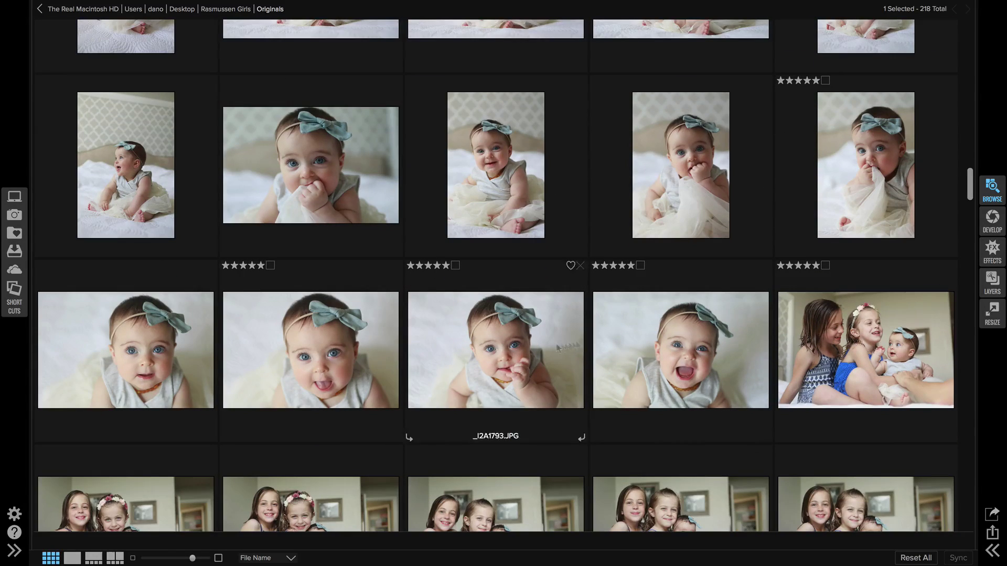
scroll(818, 354, down, 4)
scroll(818, 355, down, 6)
scroll(818, 354, up, 4)
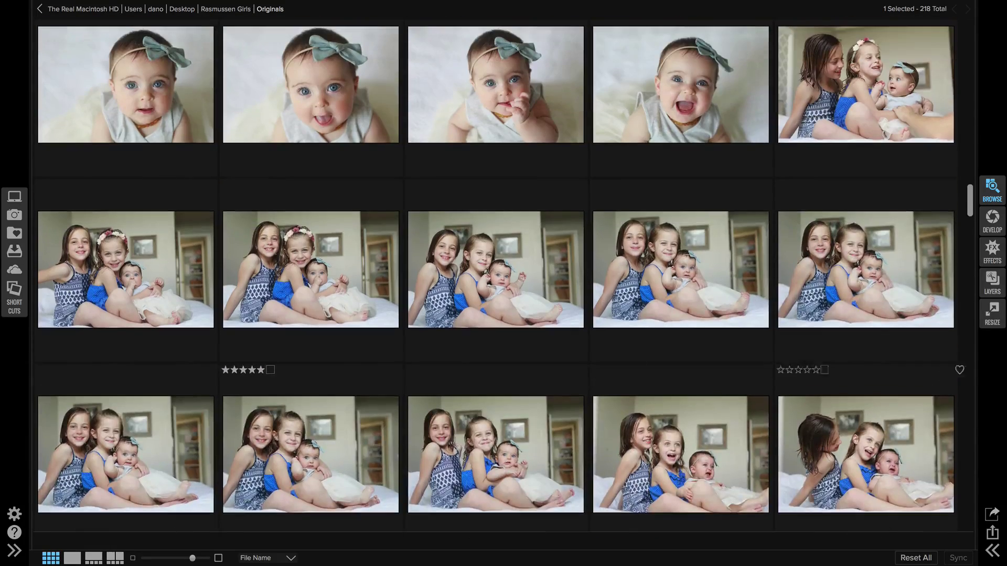
scroll(279, 417, down, 6)
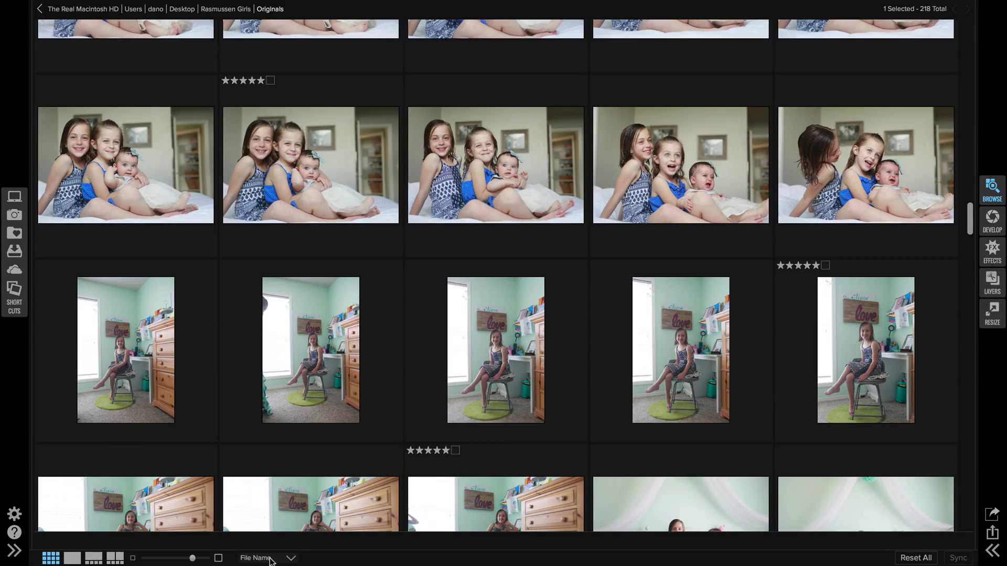
click(270, 559)
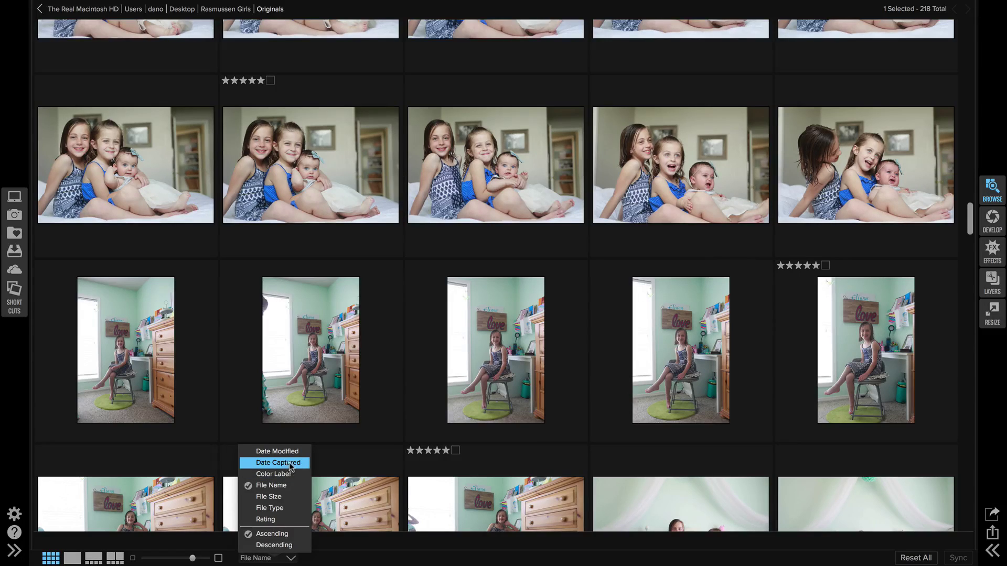
click(348, 348)
- Select the seven photos of the girls on the white bed, _I2A1916.JPG through _I2A1928.JPG, and show them in the compare view
scroll(349, 348, down, 2)
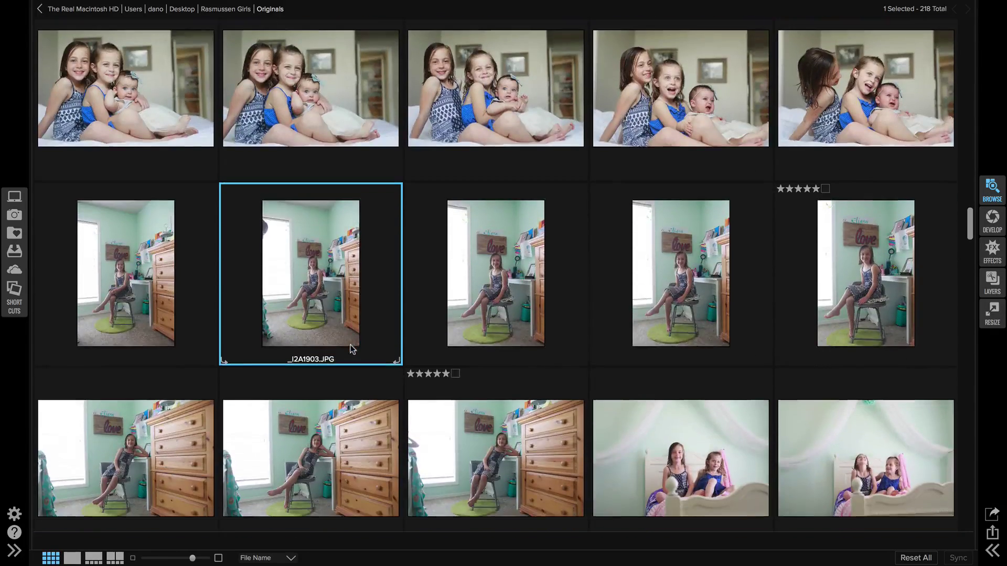
scroll(351, 349, down, 2)
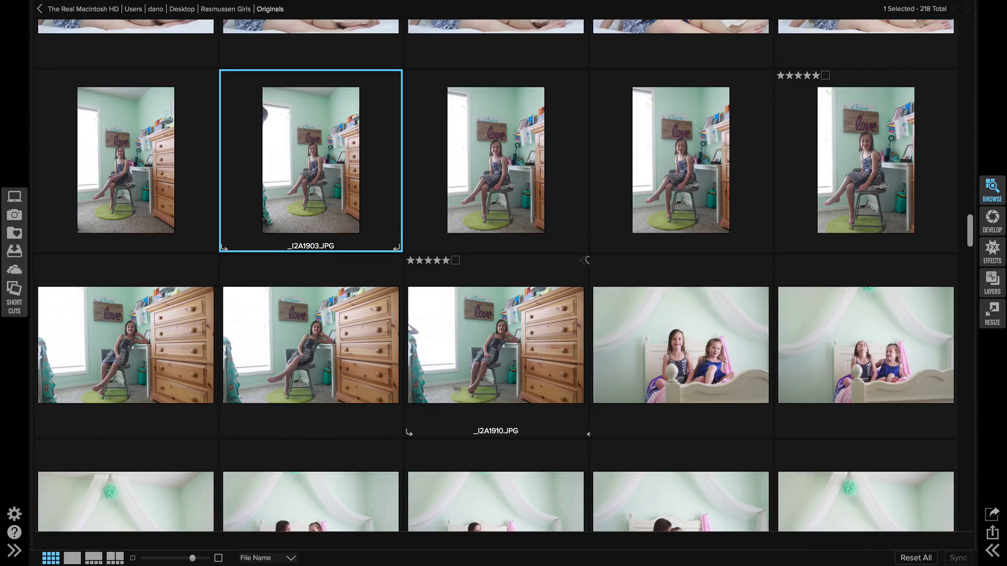
scroll(468, 394, down, 2)
click(682, 273)
shift+click(880, 423)
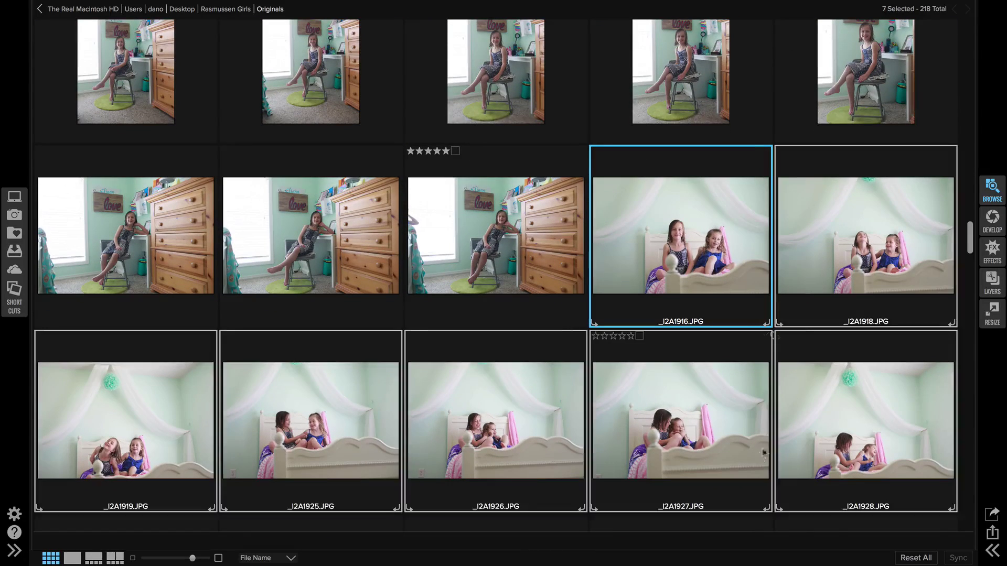
key(c)
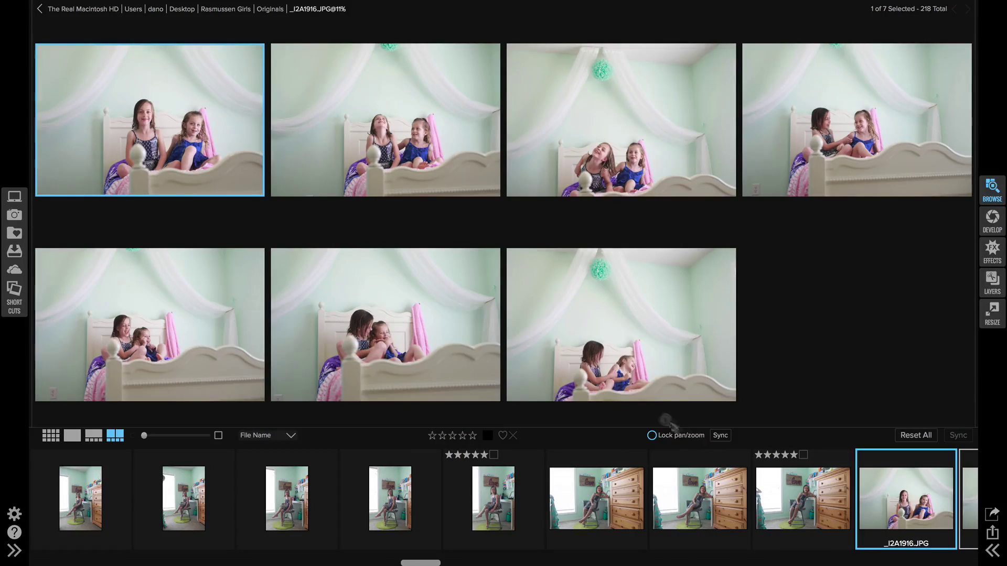
- Narrow the comparison to _I2A1925.JPG and _I2A1926.JPG by removing _I2A1928.JPG, _I2A1916.JPG, _I2A1918.JPG, _I2A1927.JPG and _I2A1919.JPG
click(607, 361)
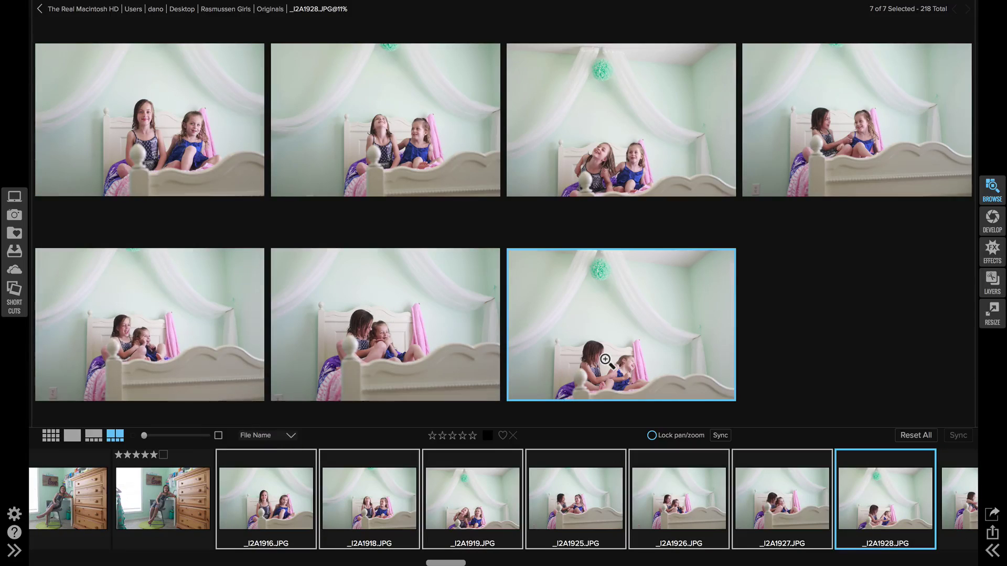
super+click(606, 361)
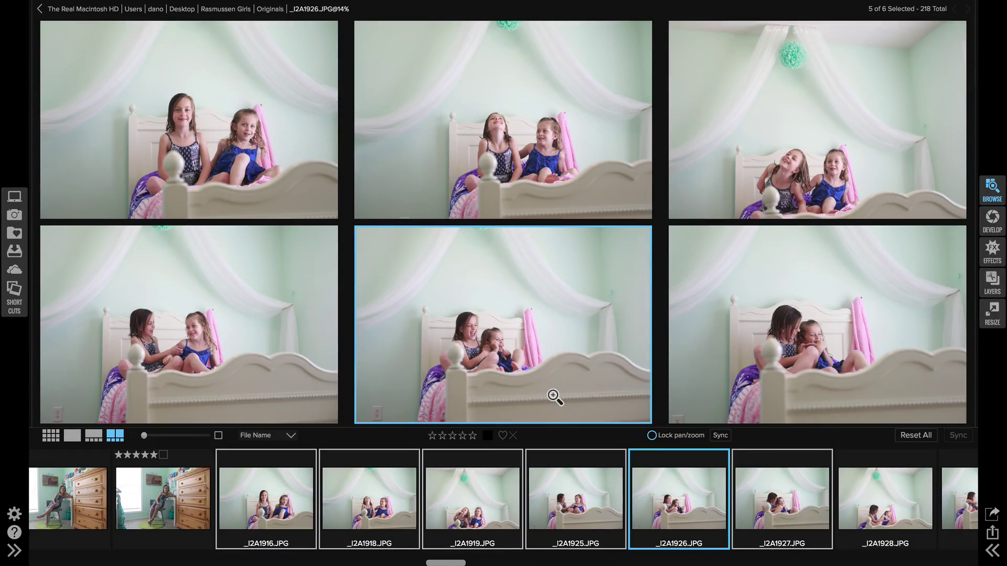
super+click(252, 161)
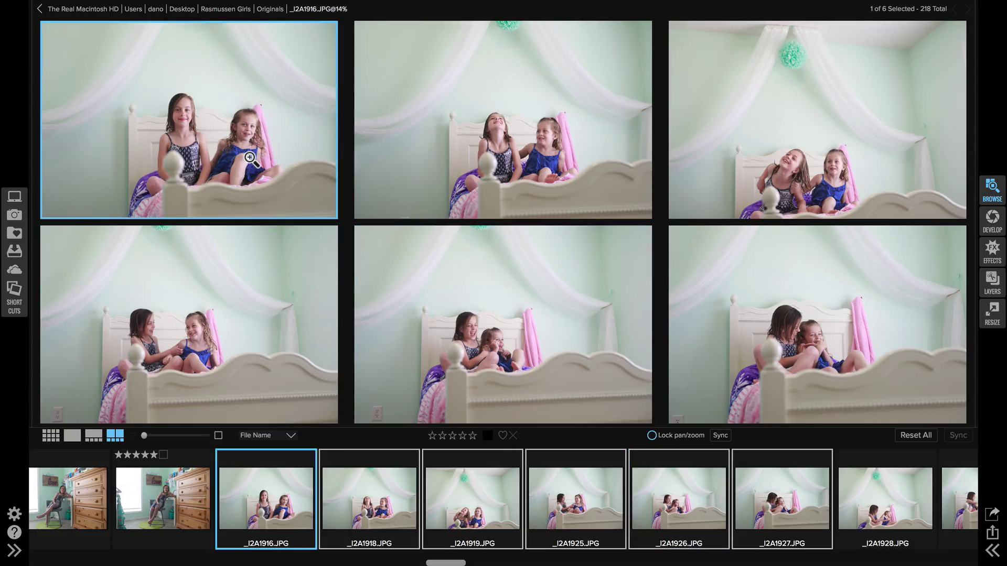
super+click(154, 231)
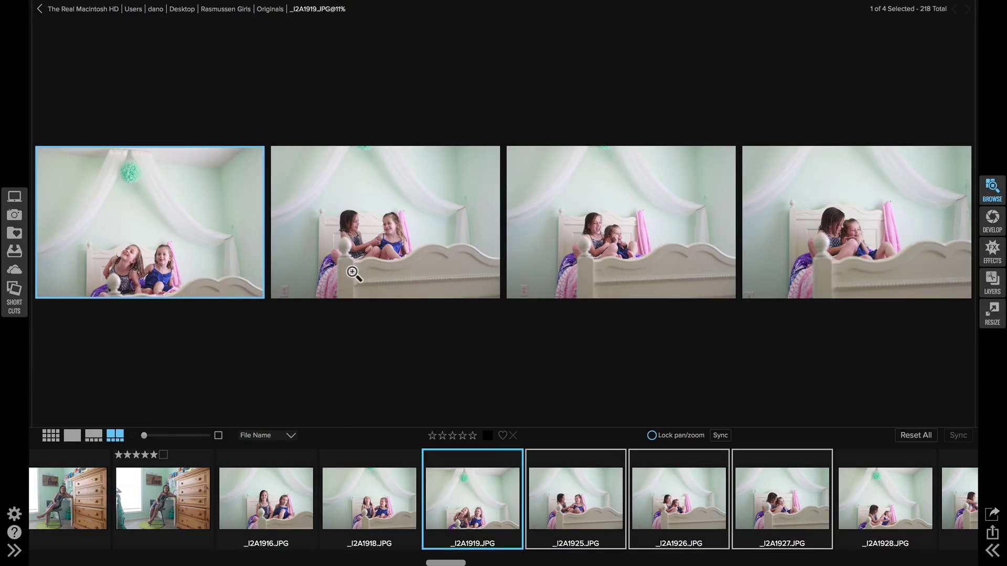
click(620, 261)
super+click(915, 255)
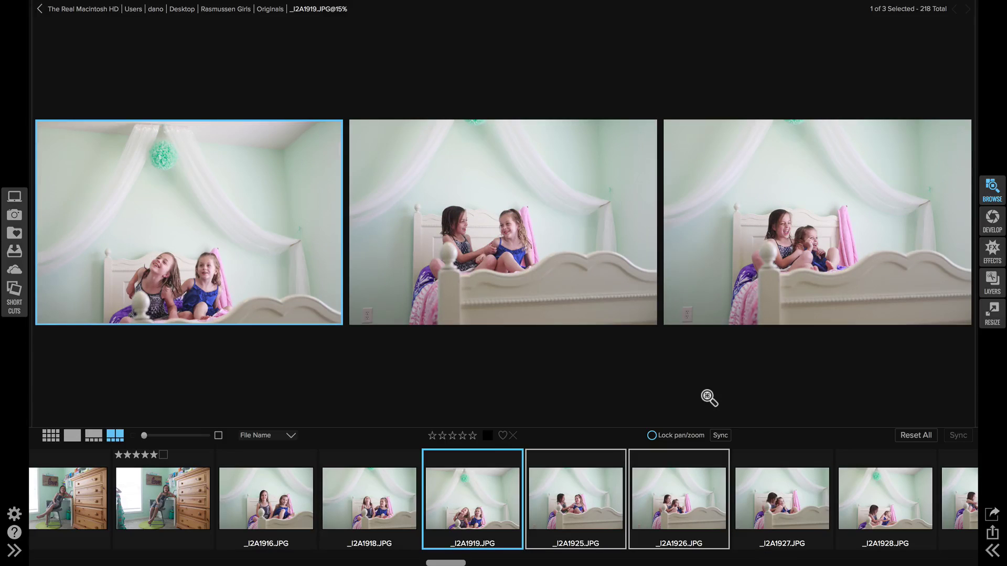
super+click(192, 299)
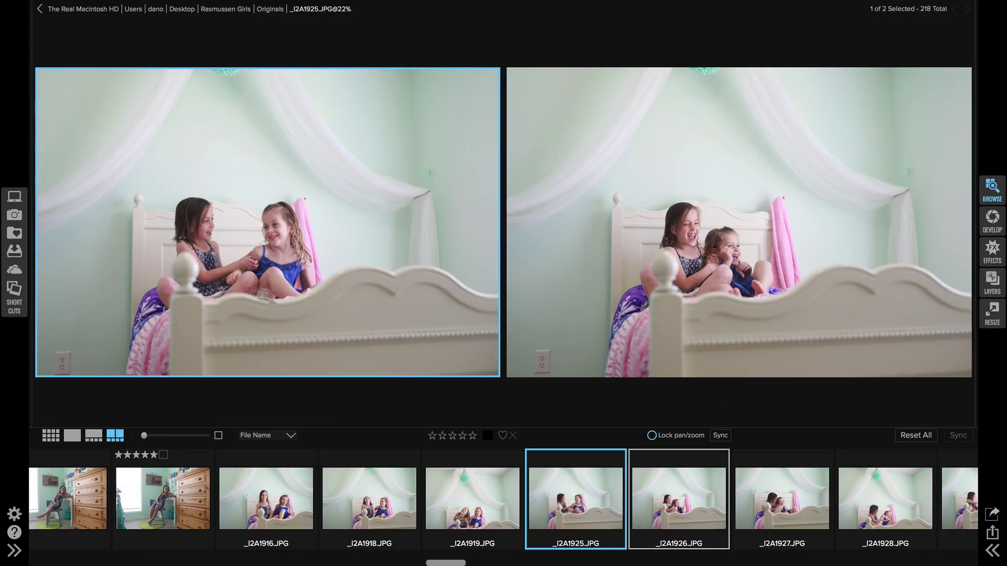
- Rate _I2A1926.JPG five stars and return to the grid
click(702, 309)
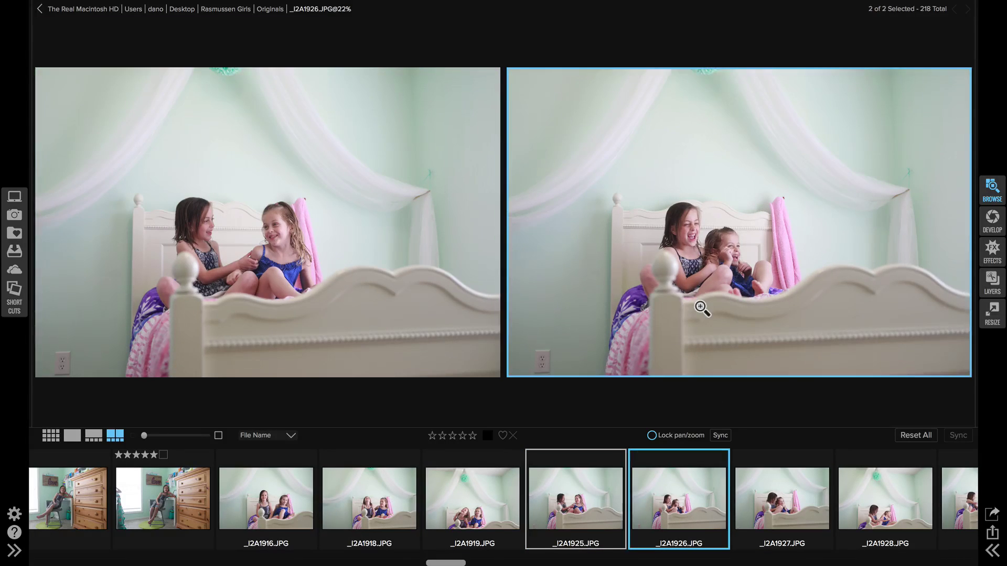
key(5)
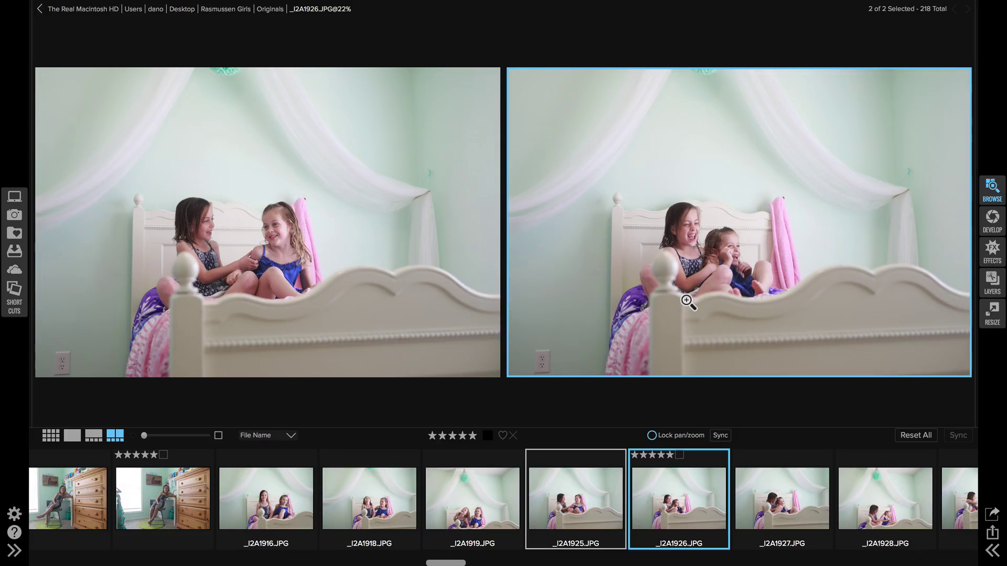
key(g)
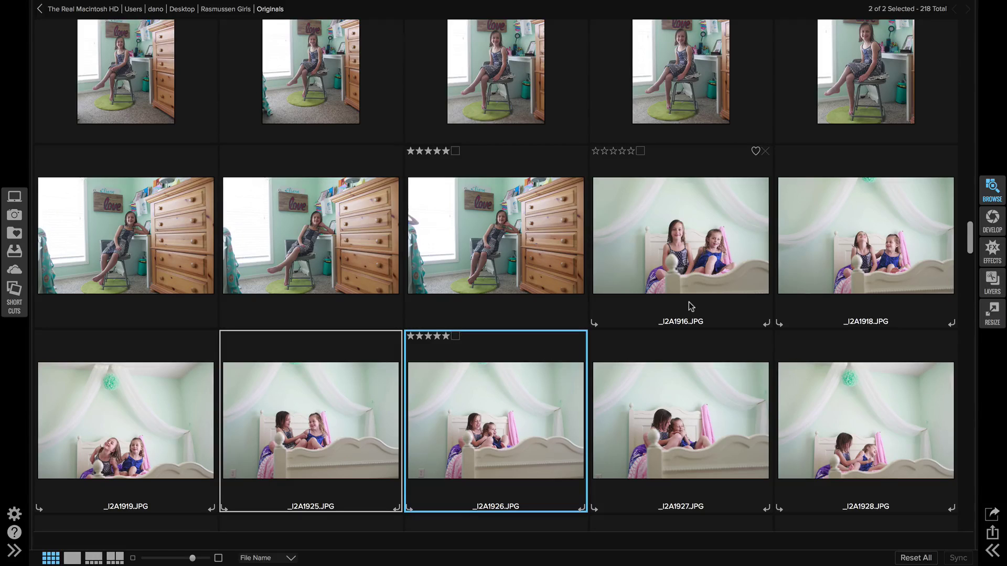
- Sort the photos by Rating and shrink the grid thumbnails
scroll(691, 307, down, 10)
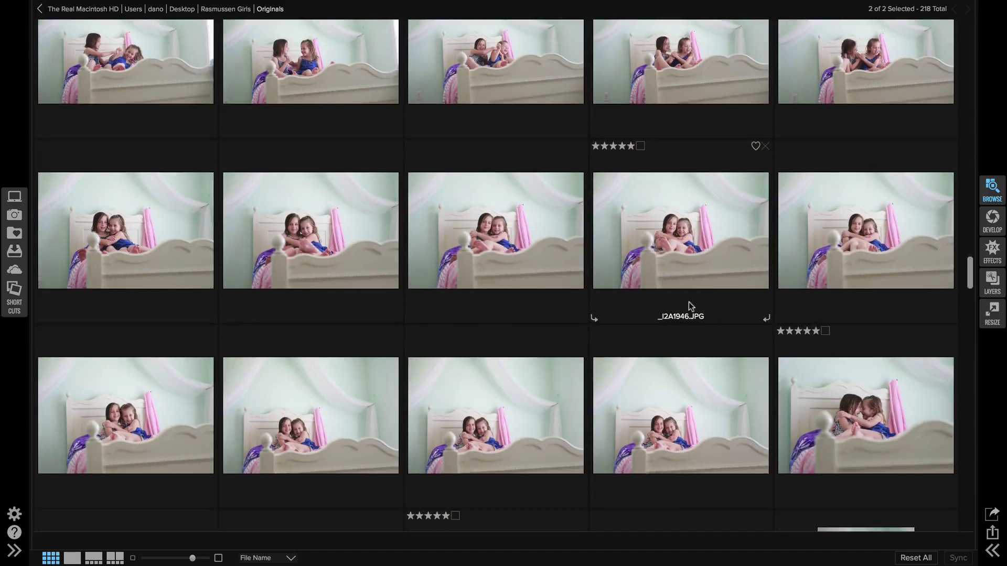
scroll(688, 307, down, 4)
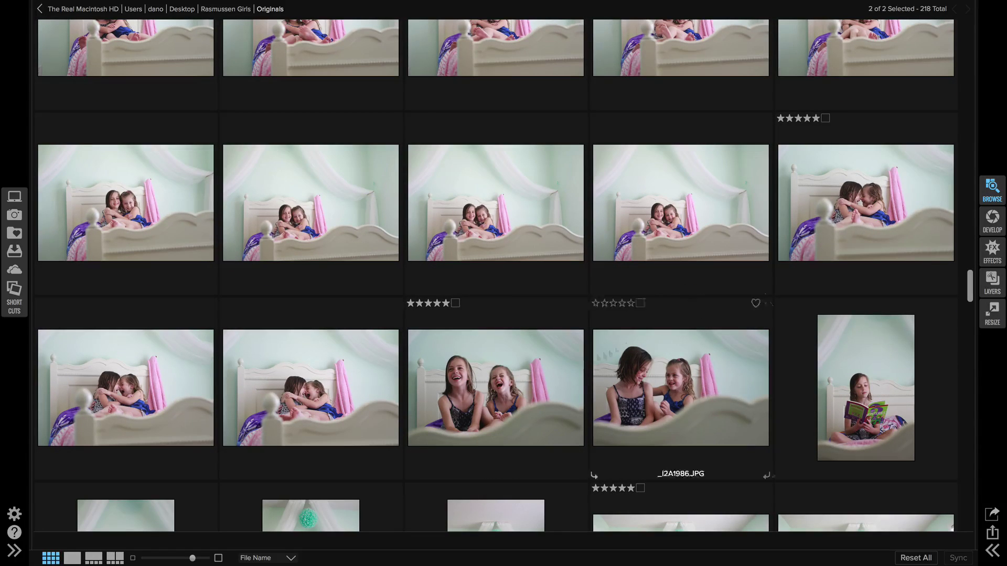
click(283, 560)
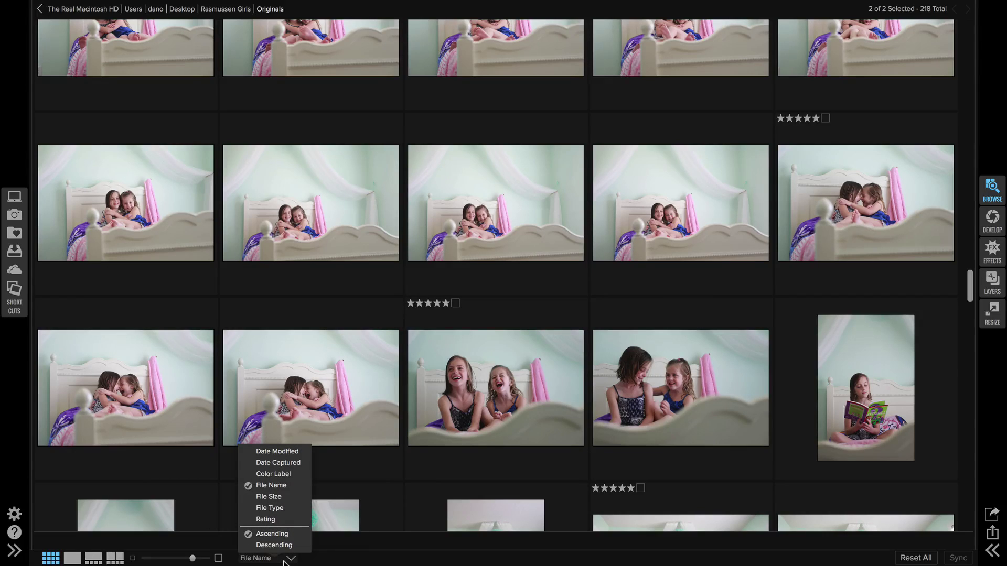
click(272, 519)
drag(189, 560, 153, 560)
- Look over the rating-sorted grid from start to end and enlarge the thumbnails slightly to nine per row
scroll(282, 413, down, 10)
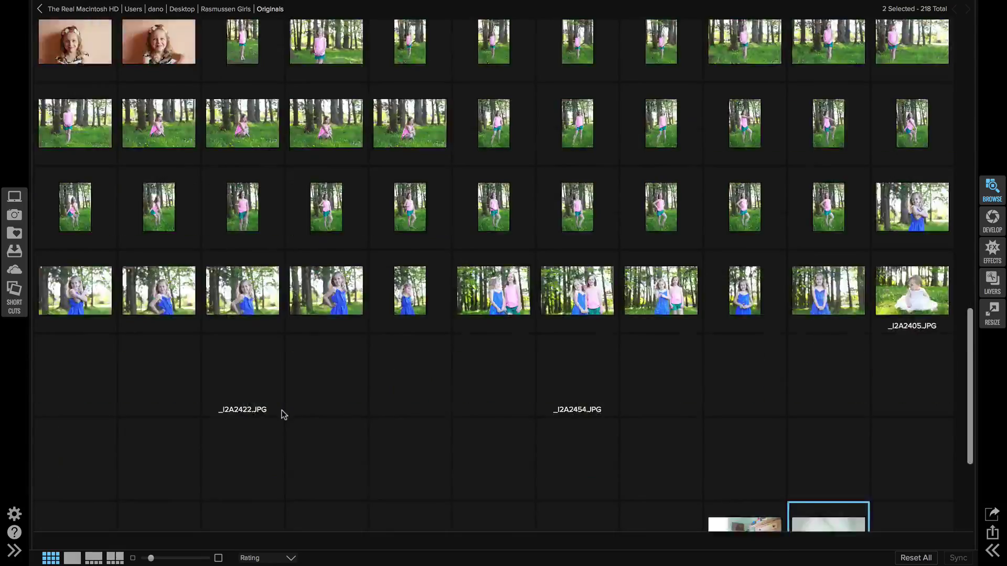
scroll(281, 415, up, 15)
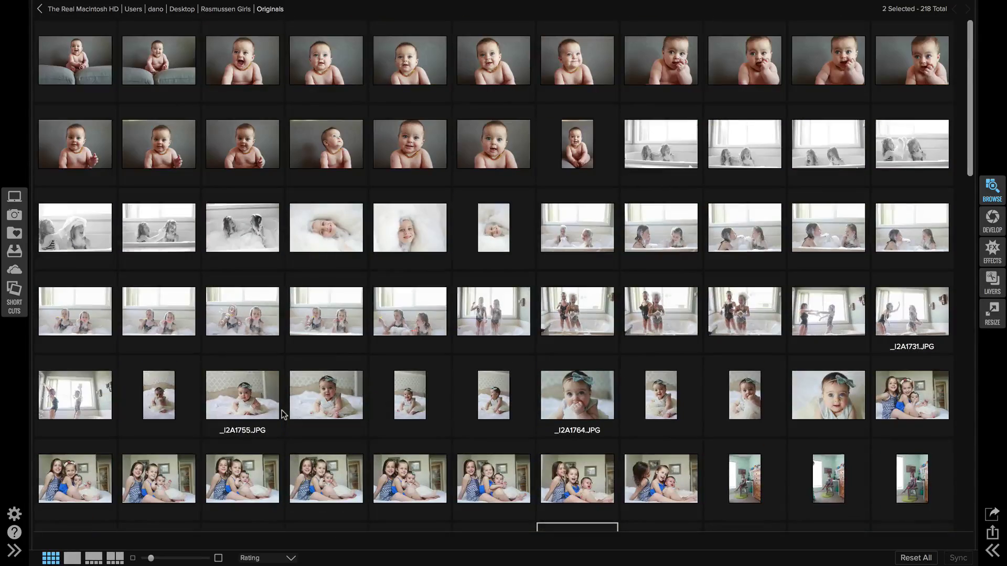
scroll(446, 388, down, 15)
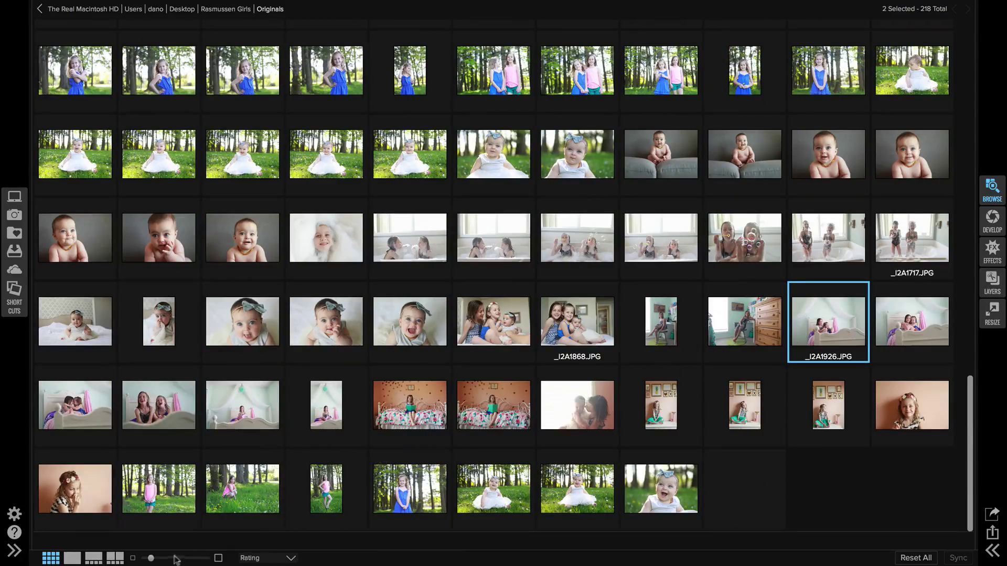
click(171, 558)
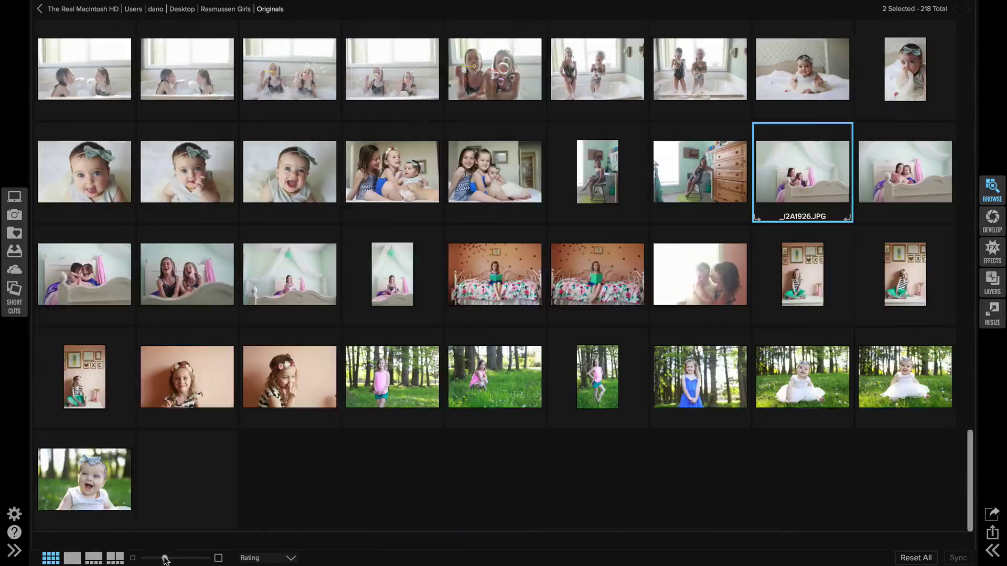
drag(171, 558, 165, 558)
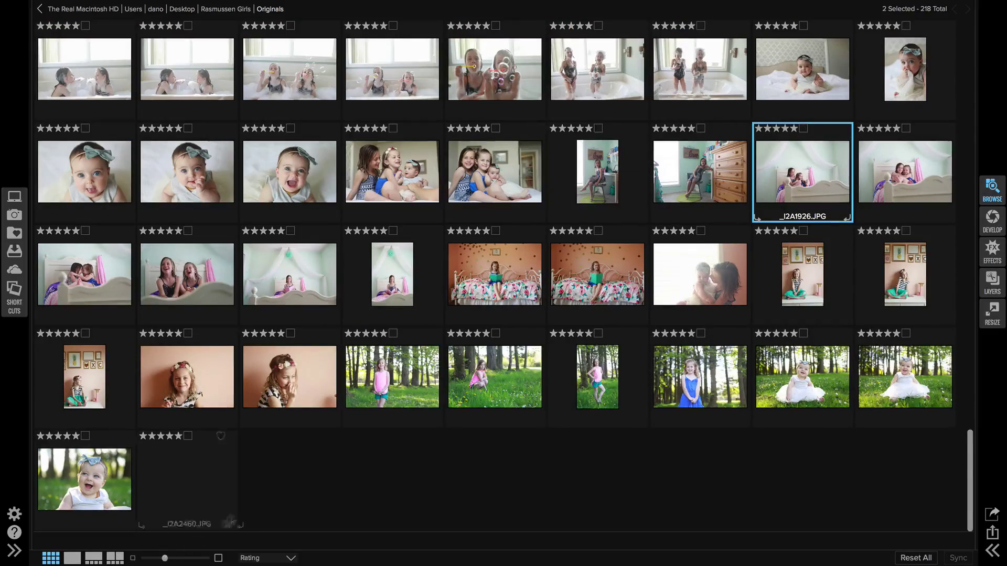
- Move all unrated photos, from the last one before the five-star group back to _I2A1365.JPG, to the Trash and confirm the deletion
scroll(336, 372, up, 5)
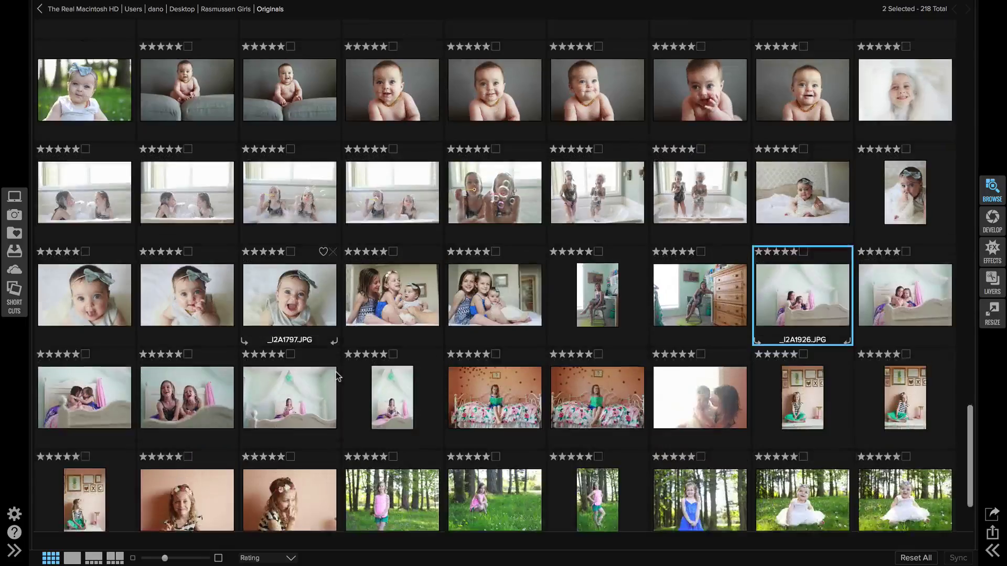
scroll(335, 372, up, 5)
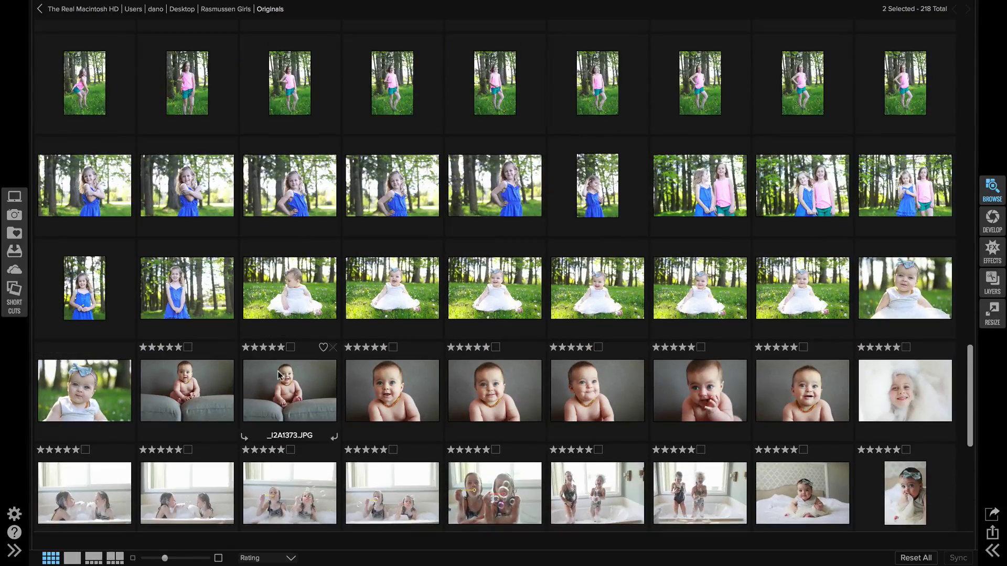
click(87, 393)
scroll(184, 321, up, 15)
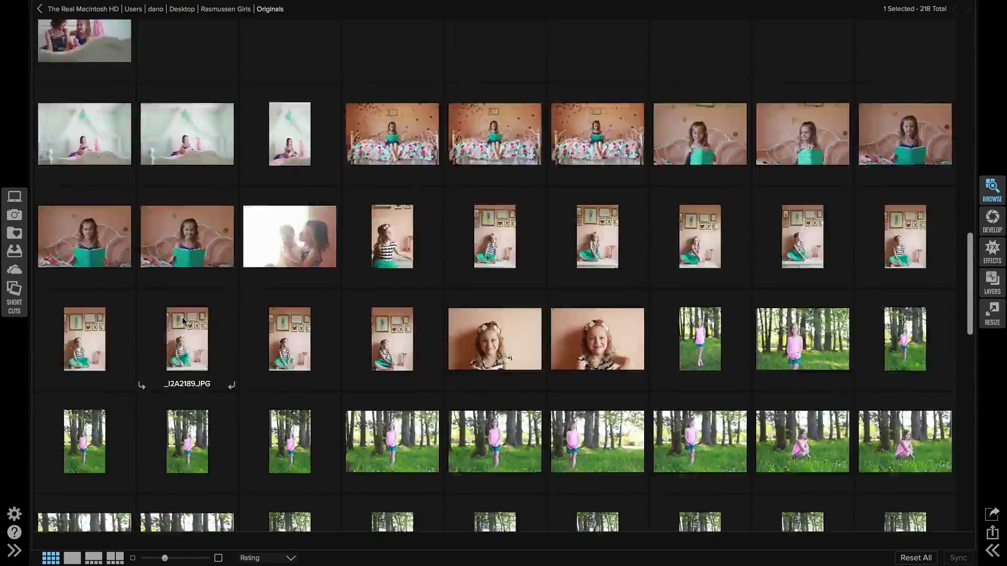
scroll(183, 321, up, 5)
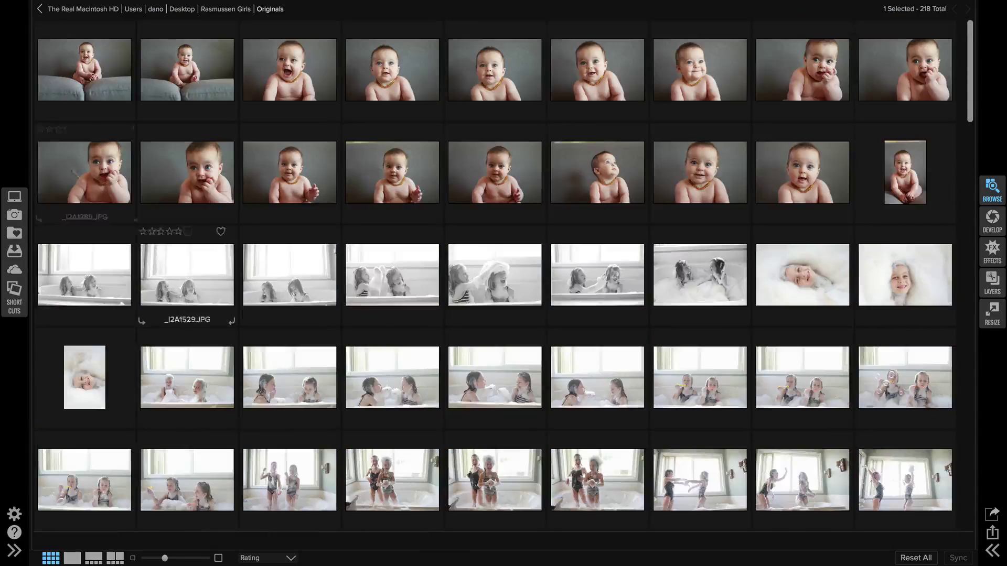
shift+click(81, 92)
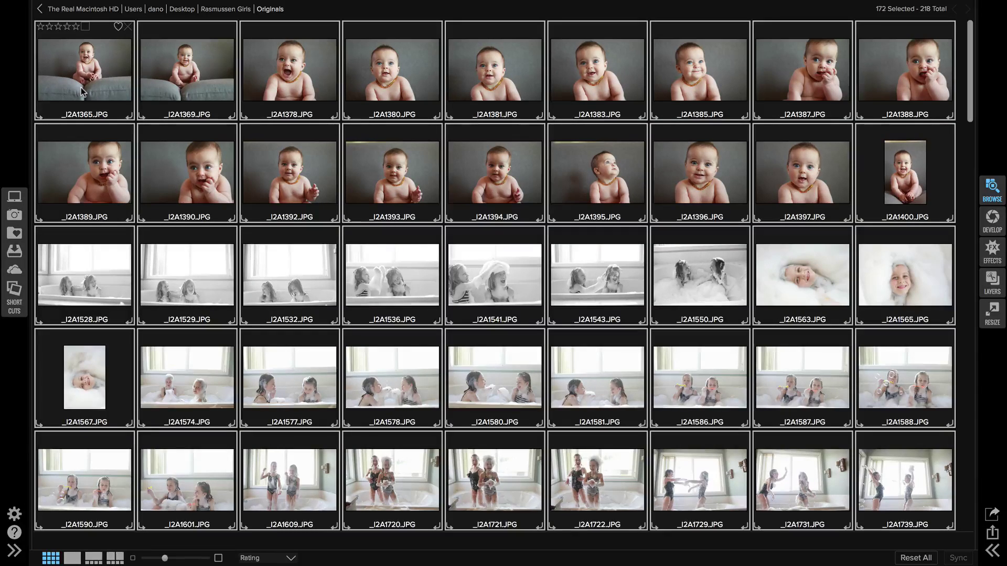
key(Delete)
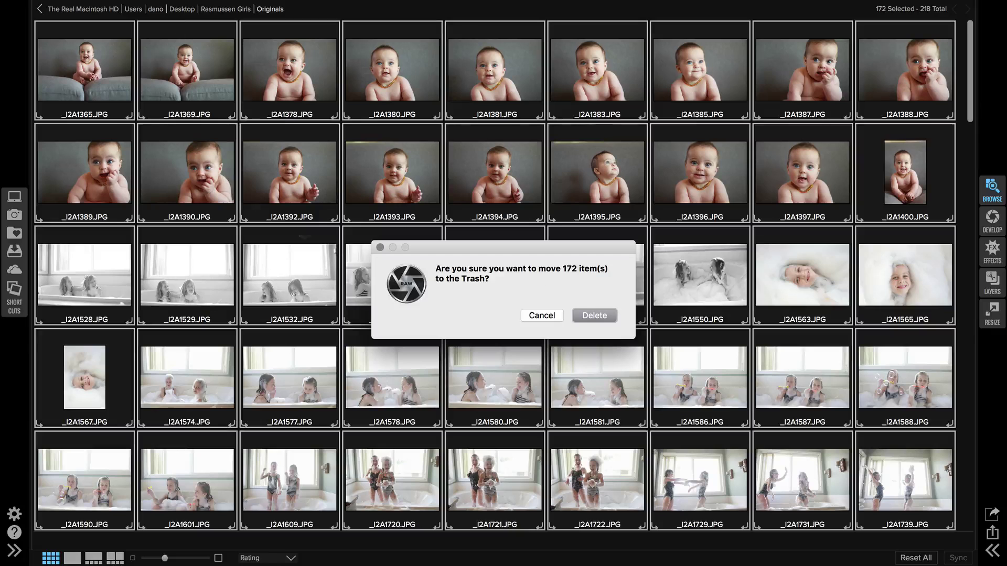
click(593, 316)
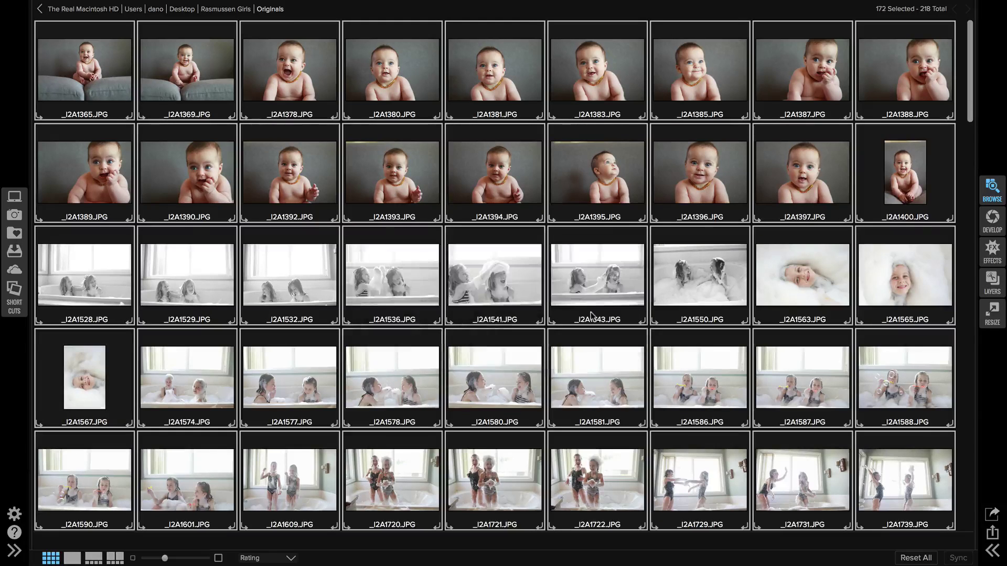
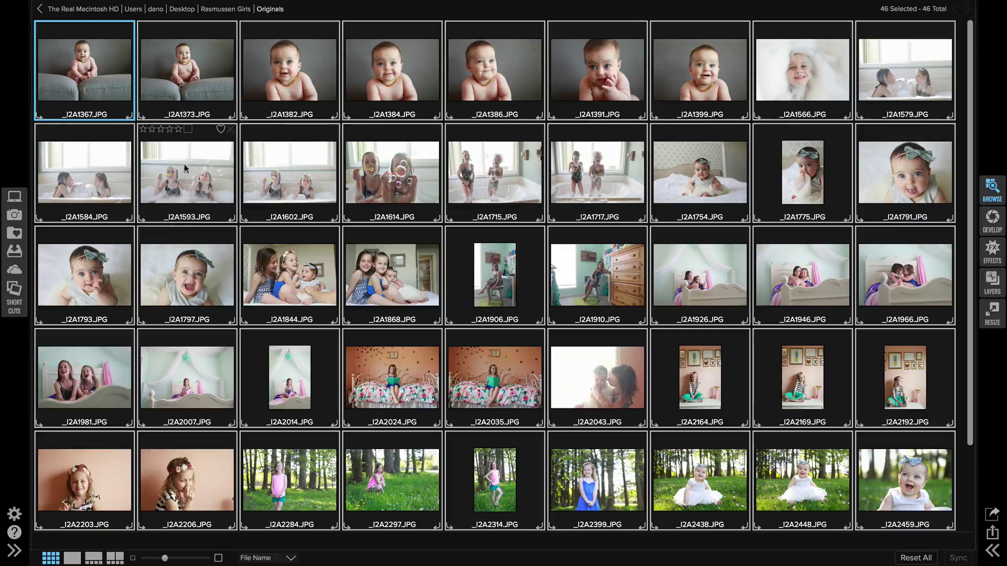
- Reduce the selection to _I2A1593.JPG, show the preset categories beside the grid and enlarge the thumbnails to six per row
click(190, 189)
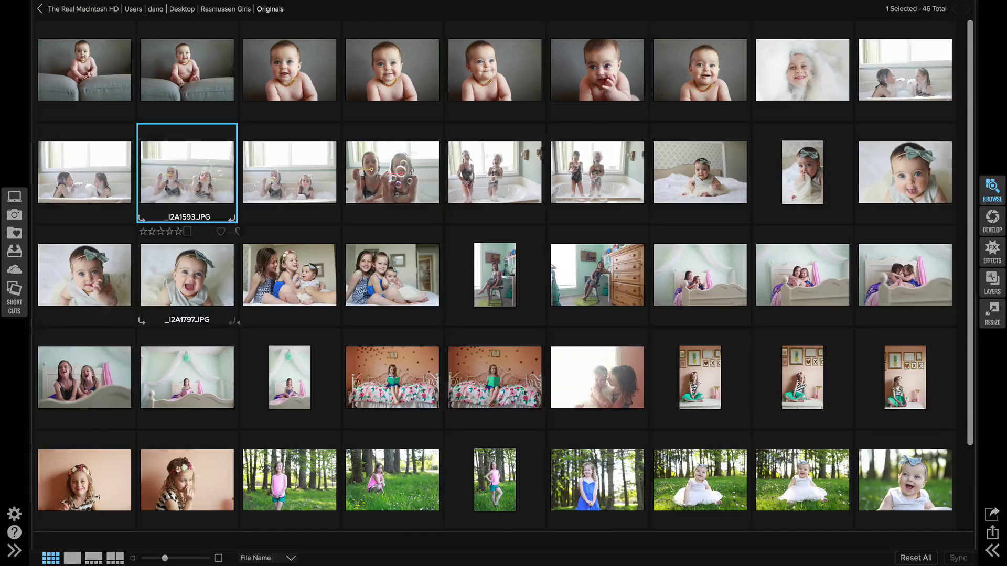
click(11, 552)
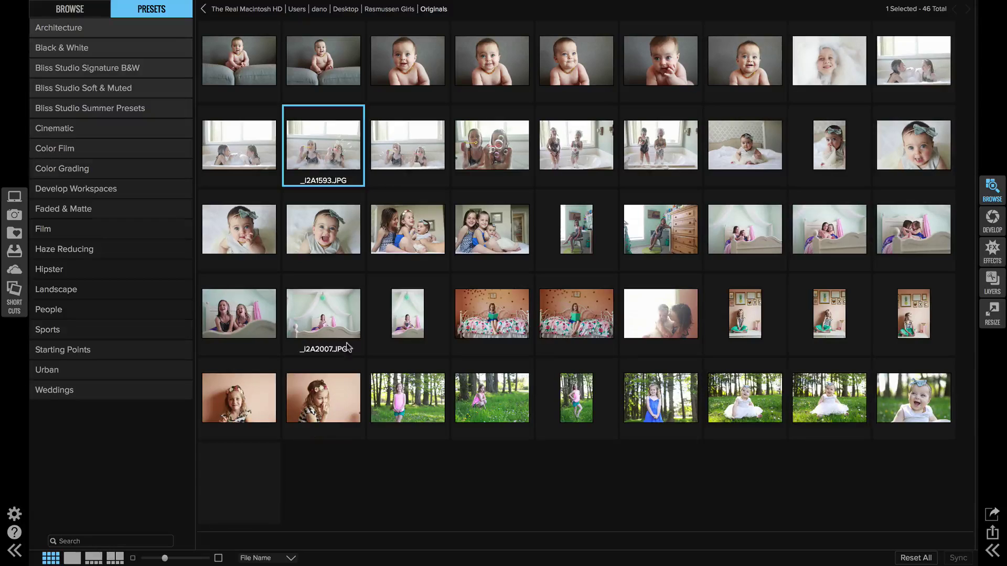
click(184, 557)
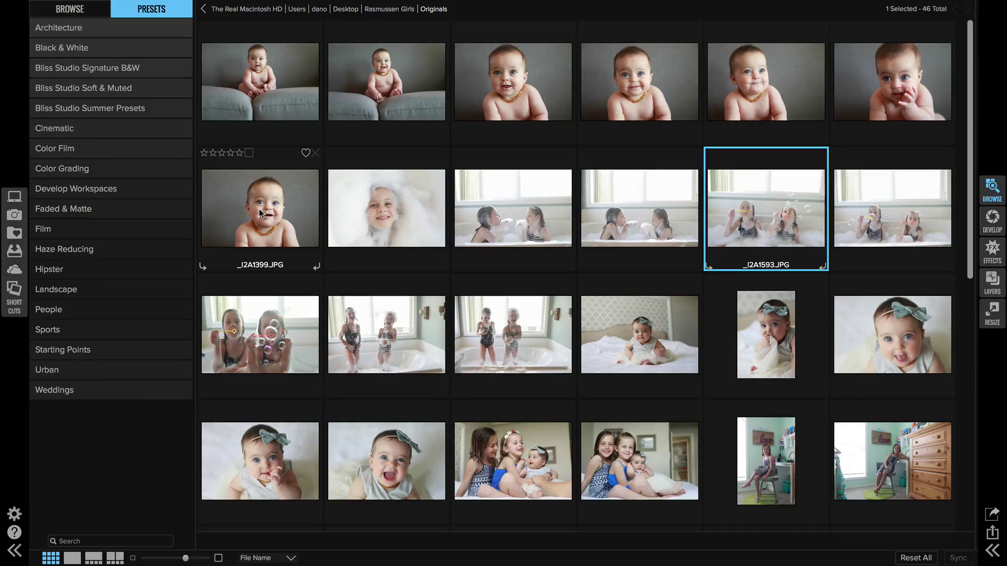
- Apply the Lennox preset from Bliss Studio Soft & Muted to _I2A1367.JPG and sync it to the photos through _I2A1399.JPG
click(282, 70)
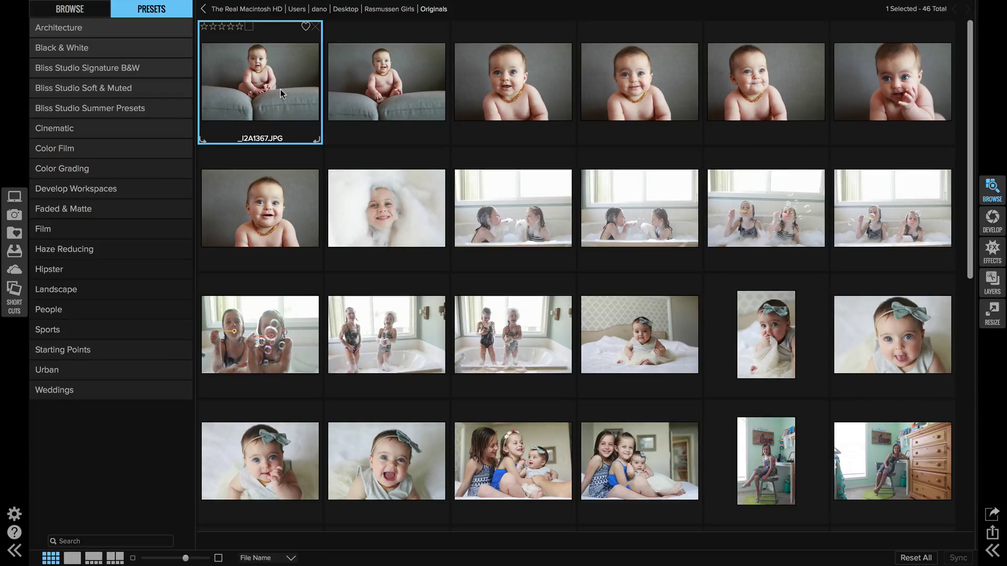
click(78, 111)
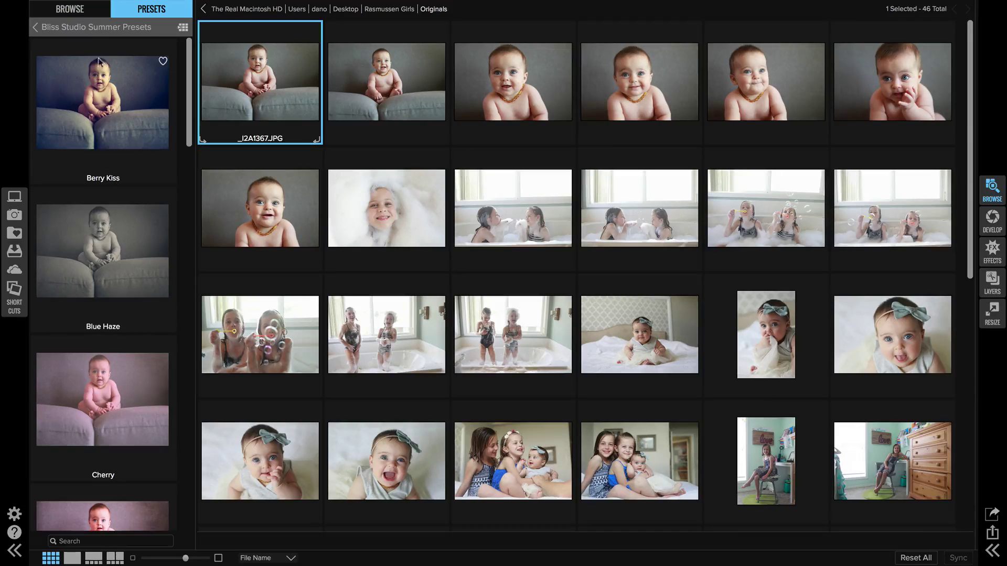
click(91, 27)
click(105, 90)
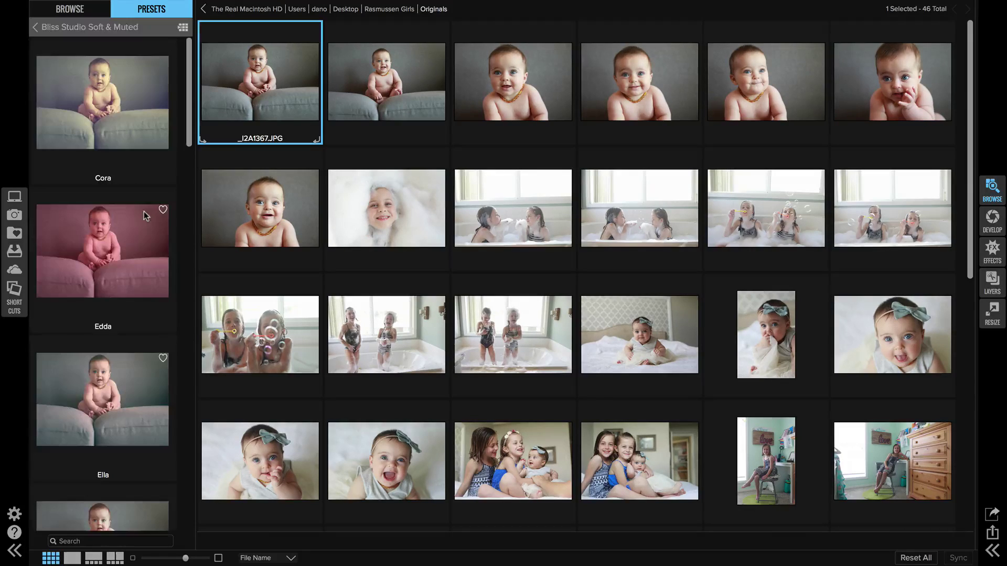
scroll(147, 297, down, 5)
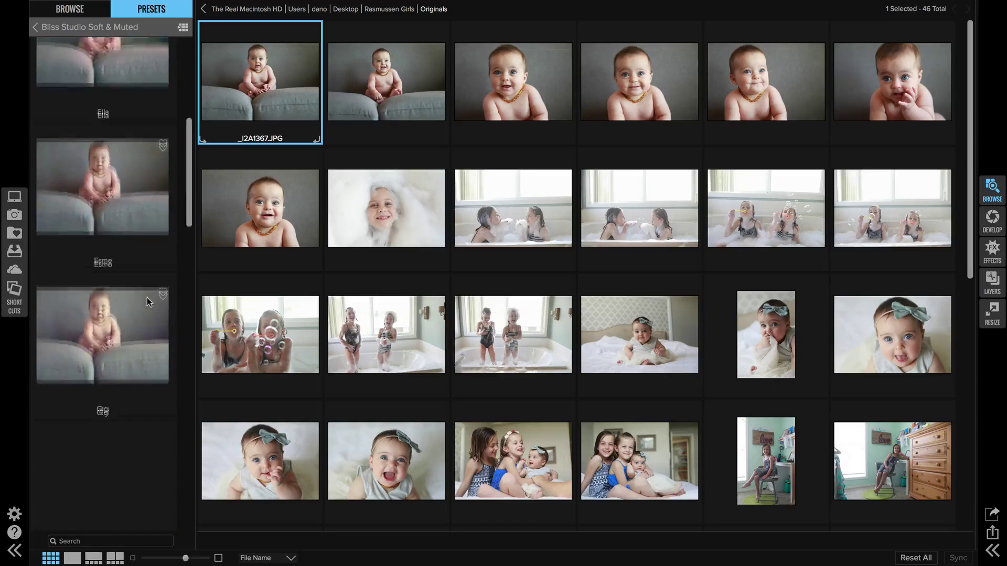
scroll(147, 297, down, 5)
scroll(147, 297, down, 3)
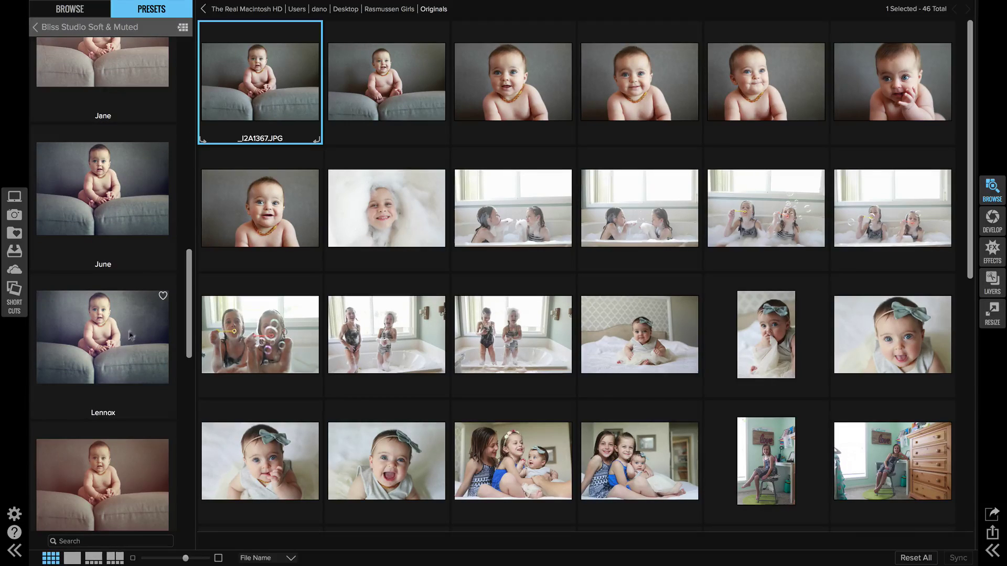
click(100, 336)
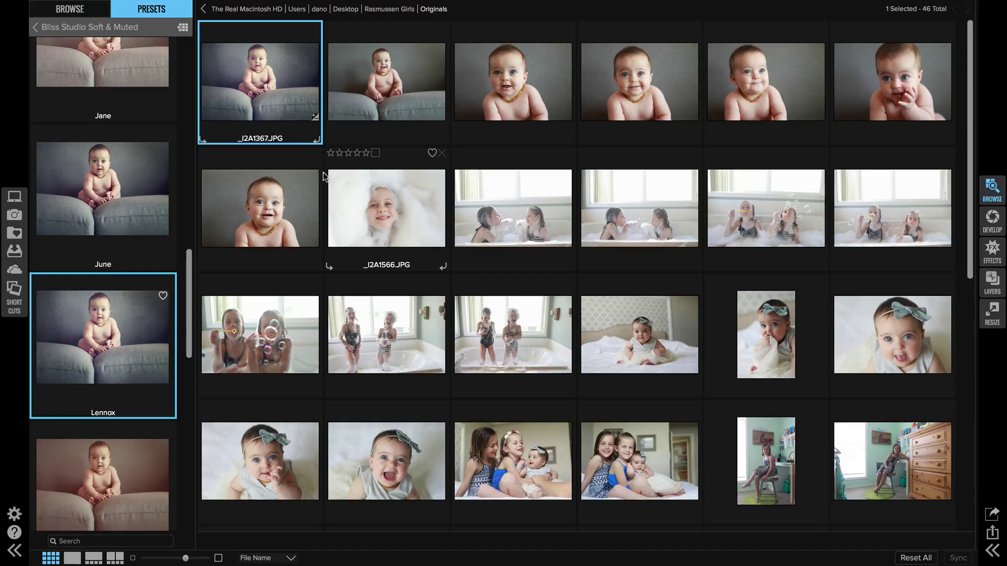
shift+click(250, 193)
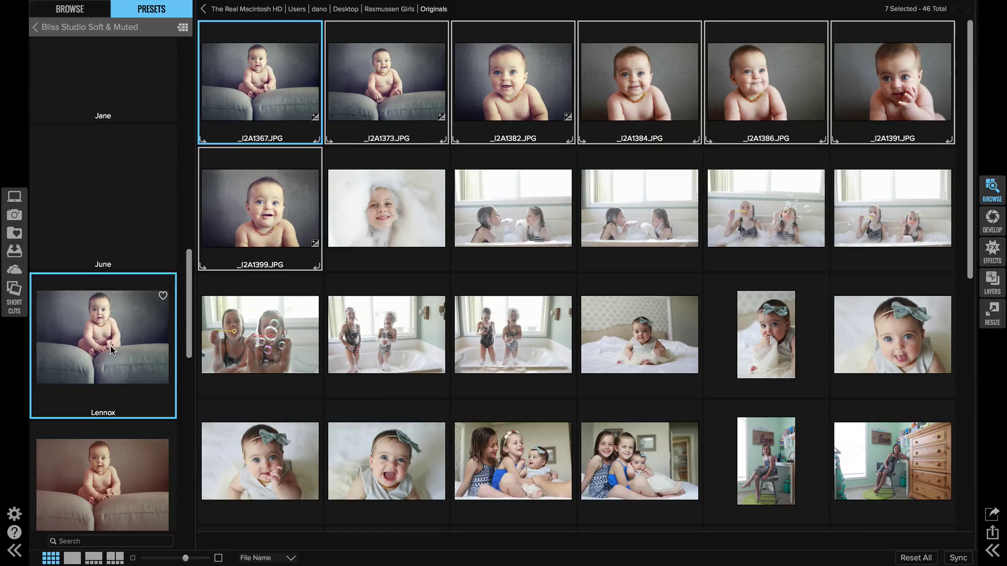
- Apply the Lavender Tea preset from Bliss Studio Summer Presets to the photos from _I2A1566.JPG through _I2A1717.JPG
click(395, 203)
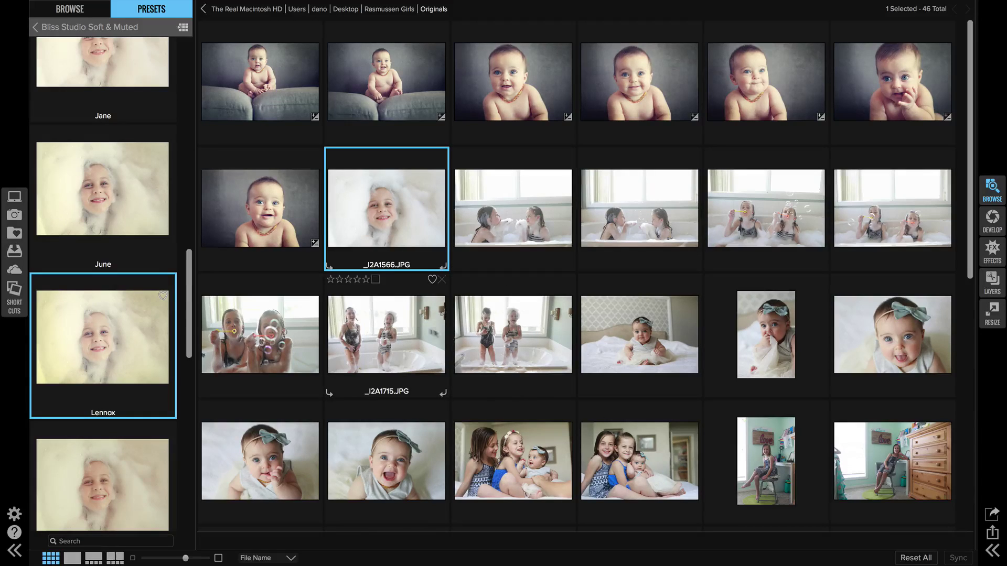
click(50, 27)
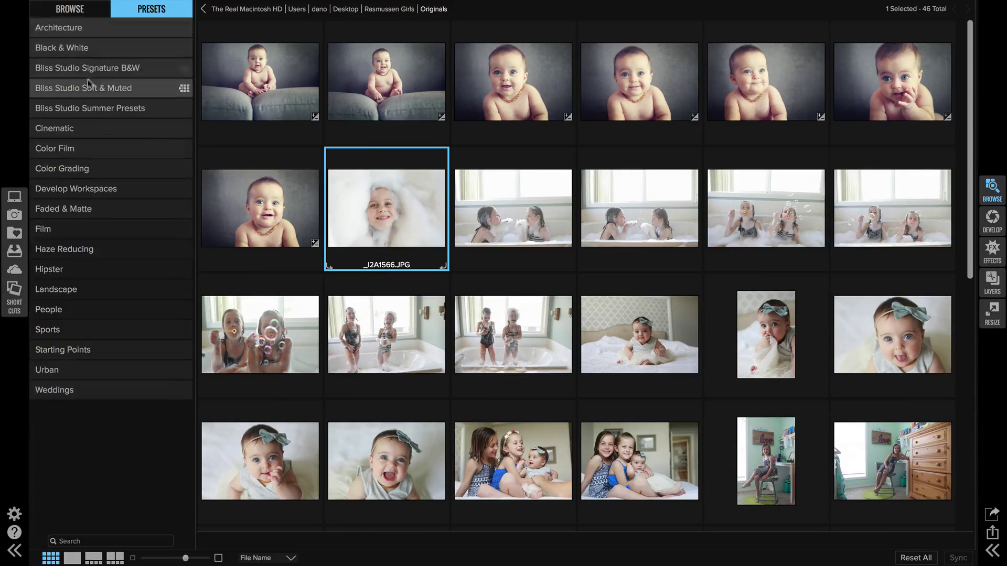
click(71, 108)
scroll(110, 133, down, 5)
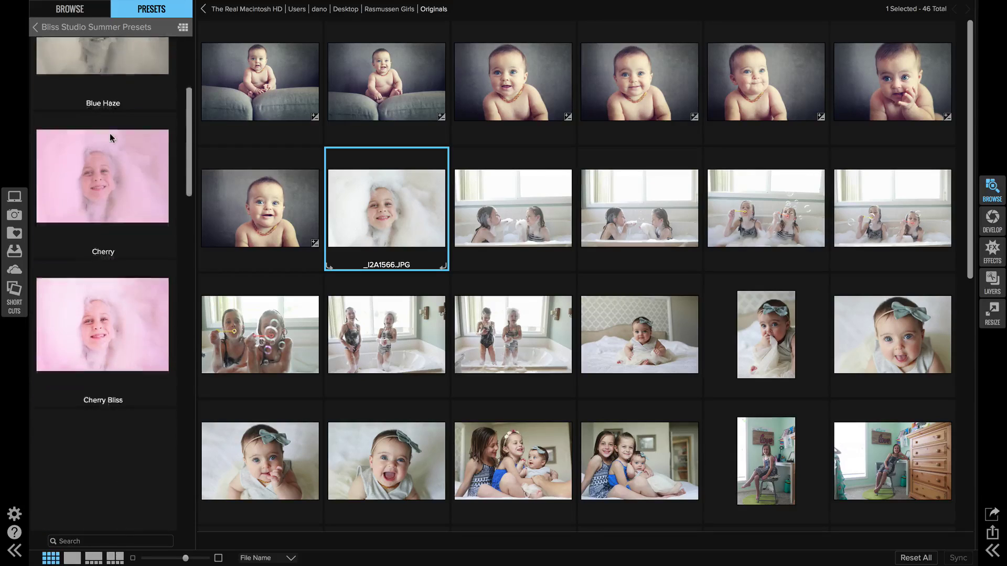
scroll(109, 133, down, 5)
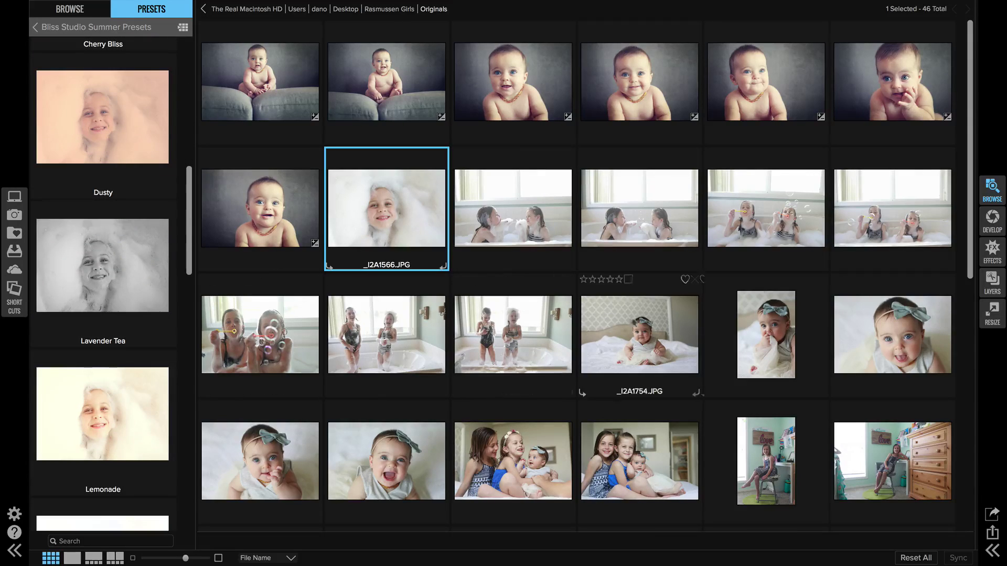
shift+click(556, 341)
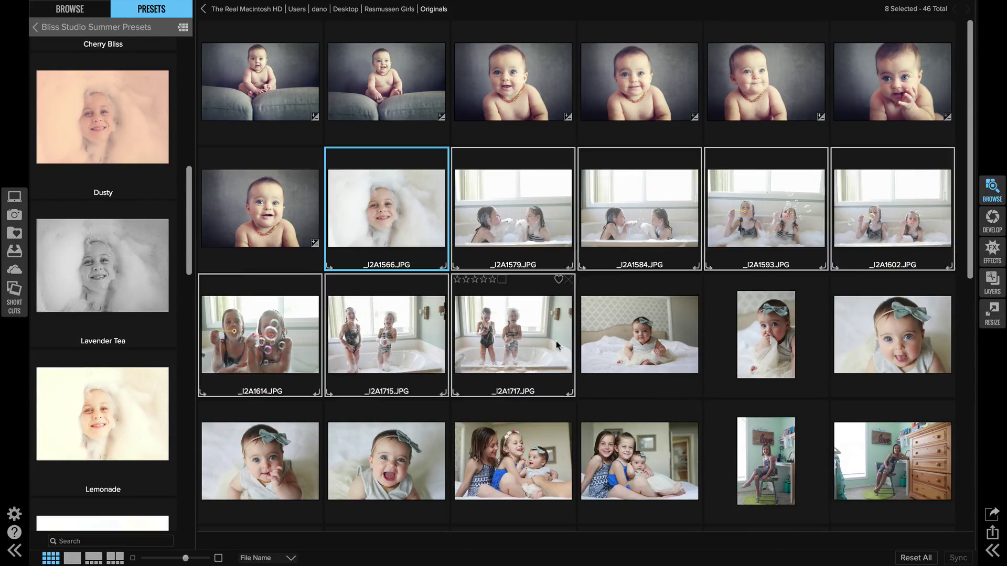
click(116, 273)
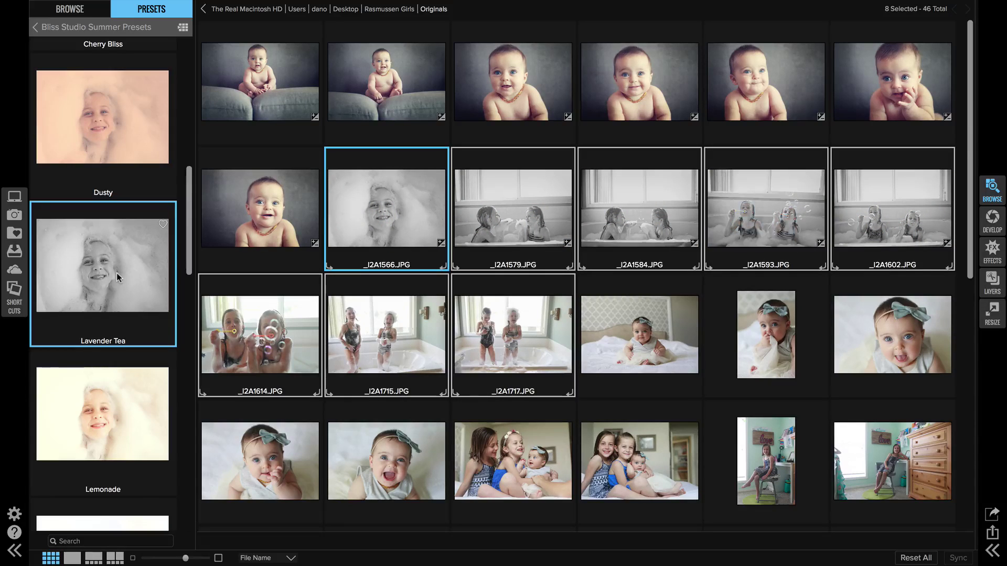
- Compare the Summer and Soft & Muted presets on _I2A1754.JPG and apply Esme from Bliss Studio Soft & Muted
scroll(117, 272, down, 2)
scroll(448, 320, down, 3)
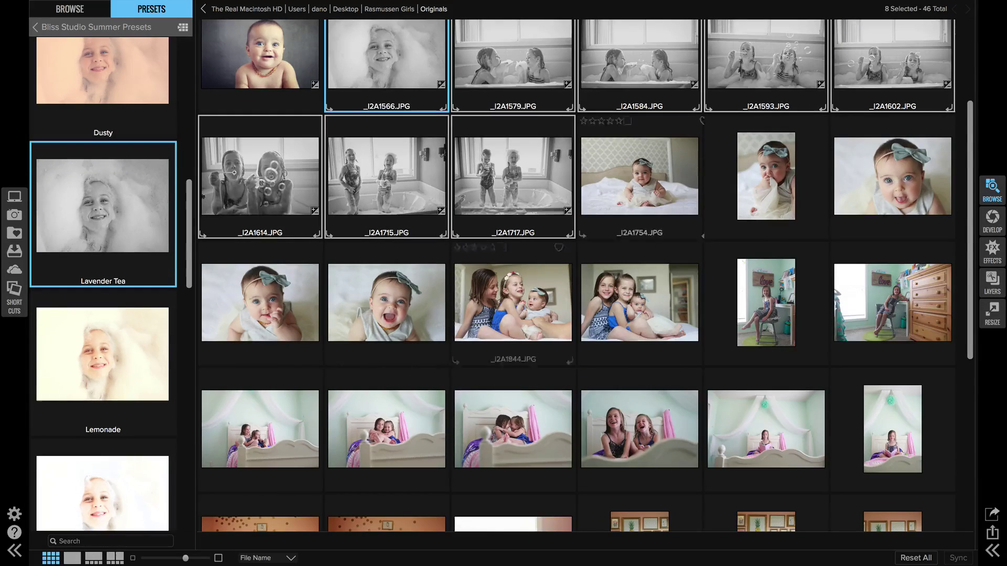
click(640, 178)
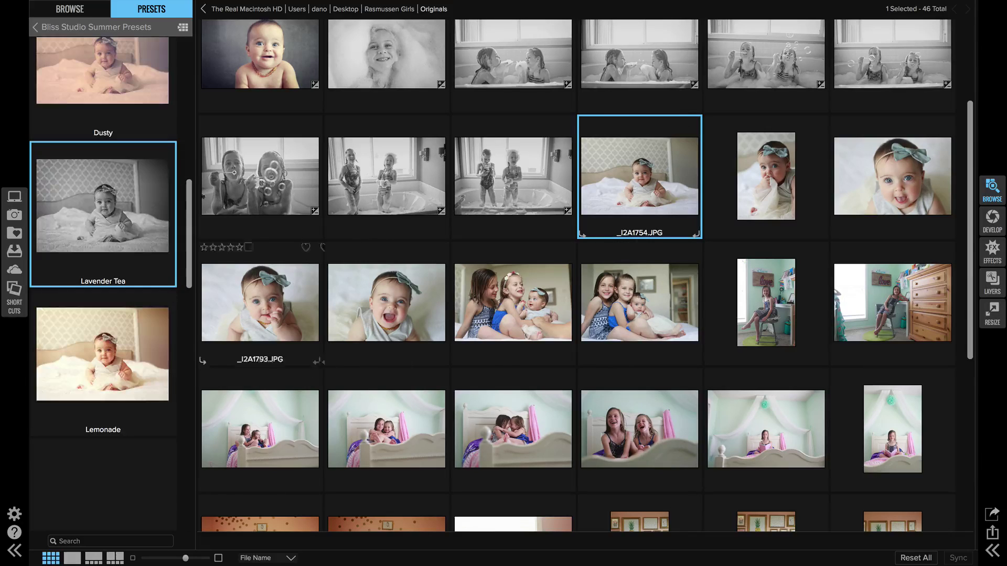
scroll(131, 279, up, 5)
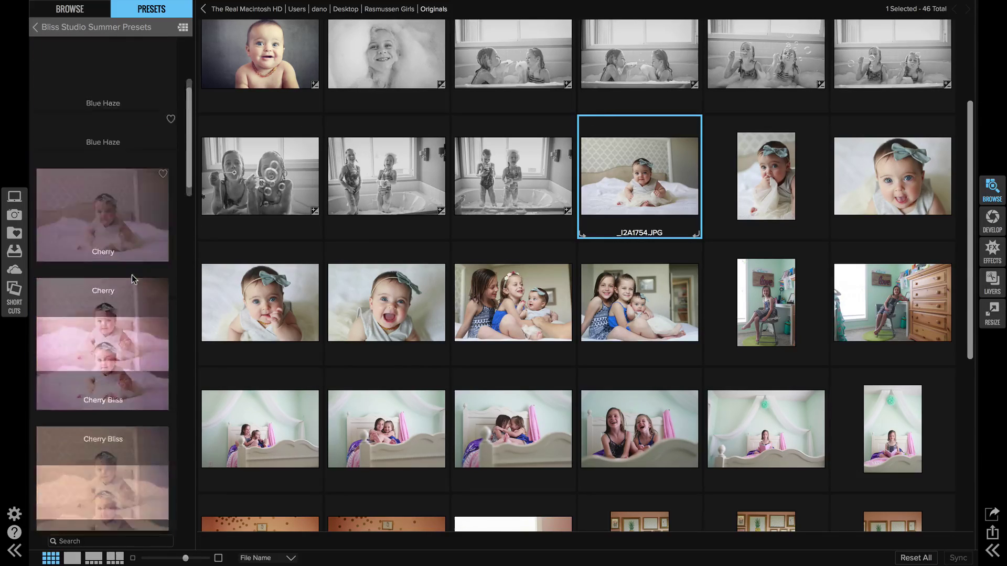
click(116, 27)
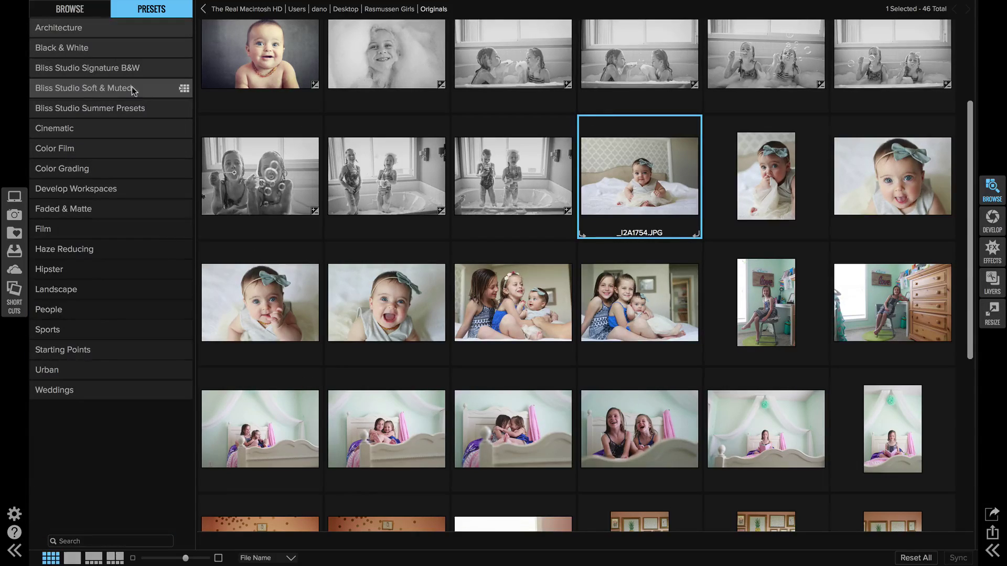
click(132, 89)
scroll(147, 219, down, 4)
scroll(146, 219, down, 10)
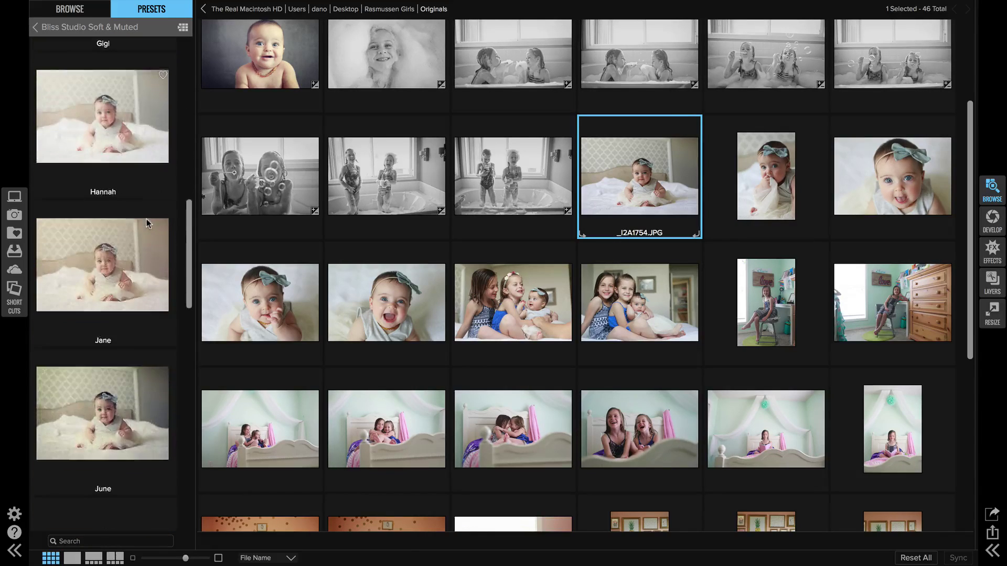
scroll(146, 218, down, 3)
scroll(146, 219, up, 5)
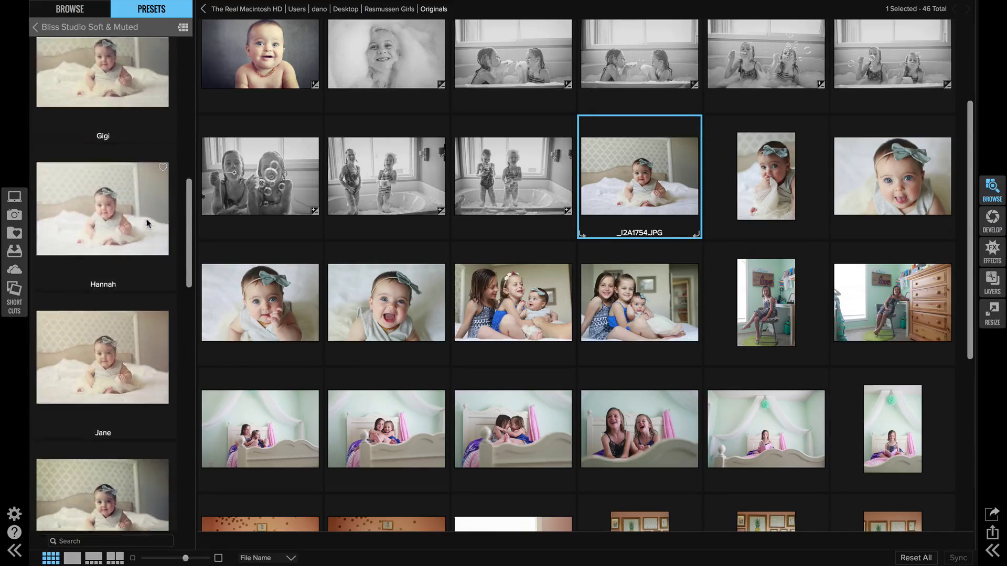
scroll(146, 219, up, 5)
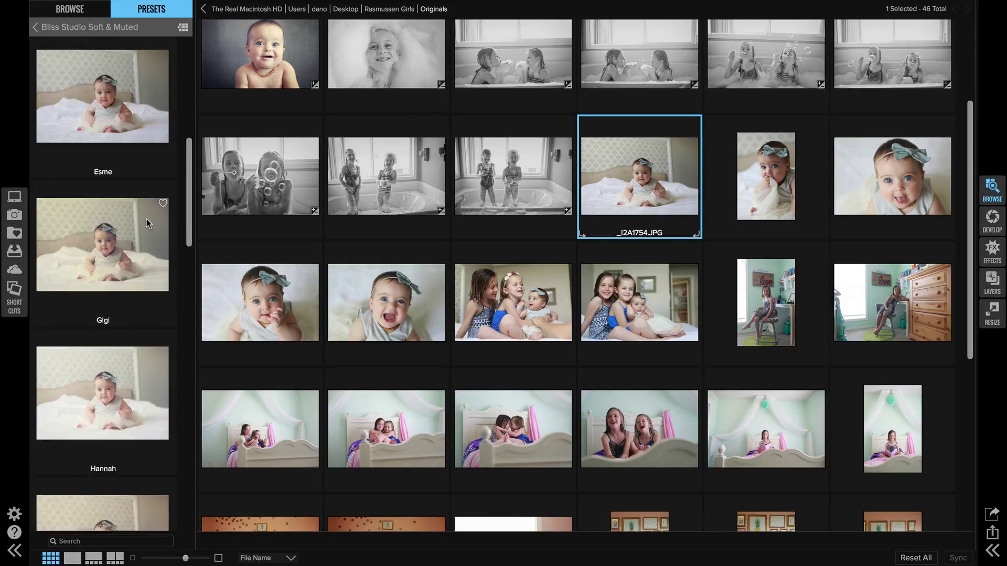
click(120, 127)
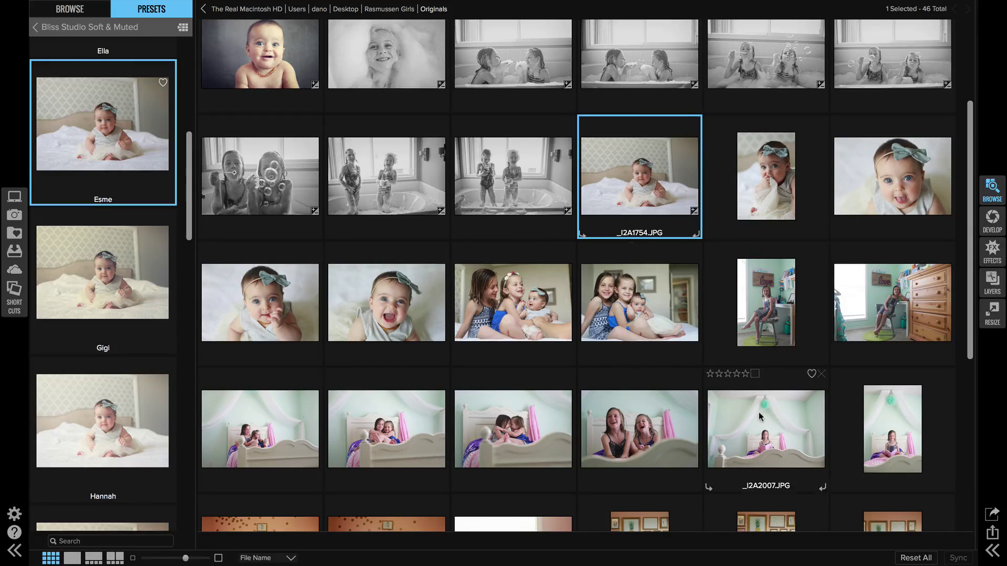
- Check _I2A1754.JPG in the single-photo view and sync its settings to the photos through _I2A1868.JPG
double_click(664, 192)
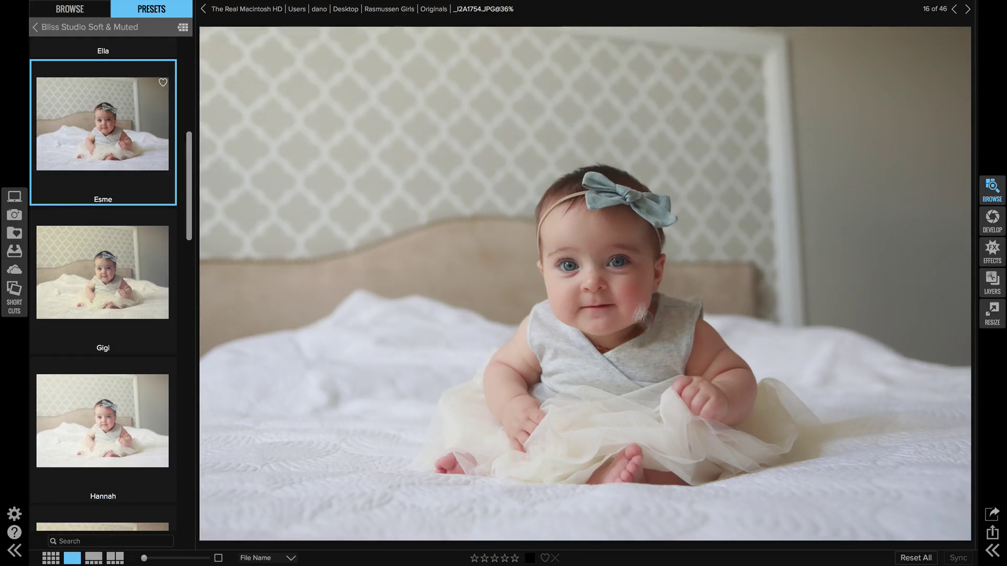
double_click(708, 394)
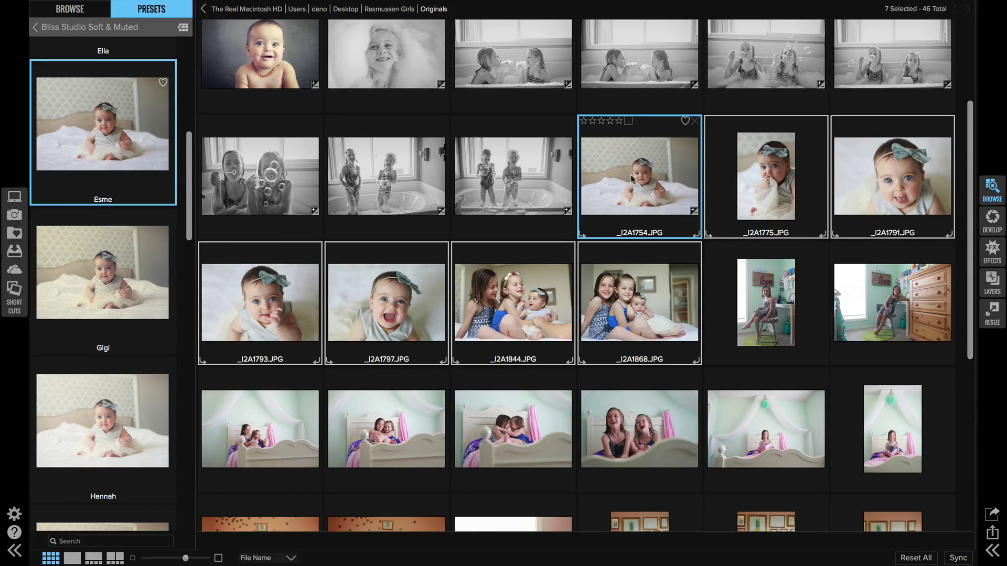
right_click(647, 177)
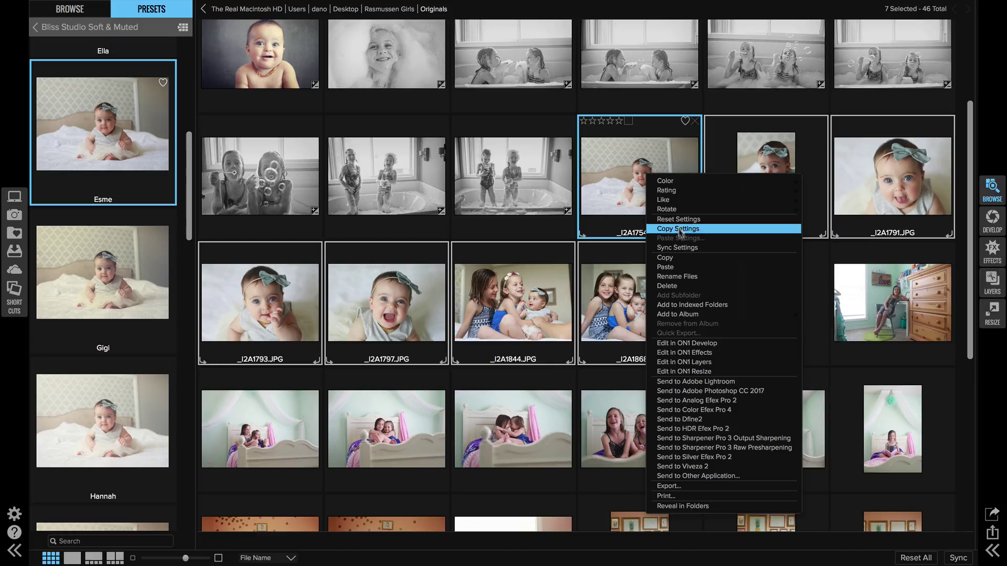
click(684, 247)
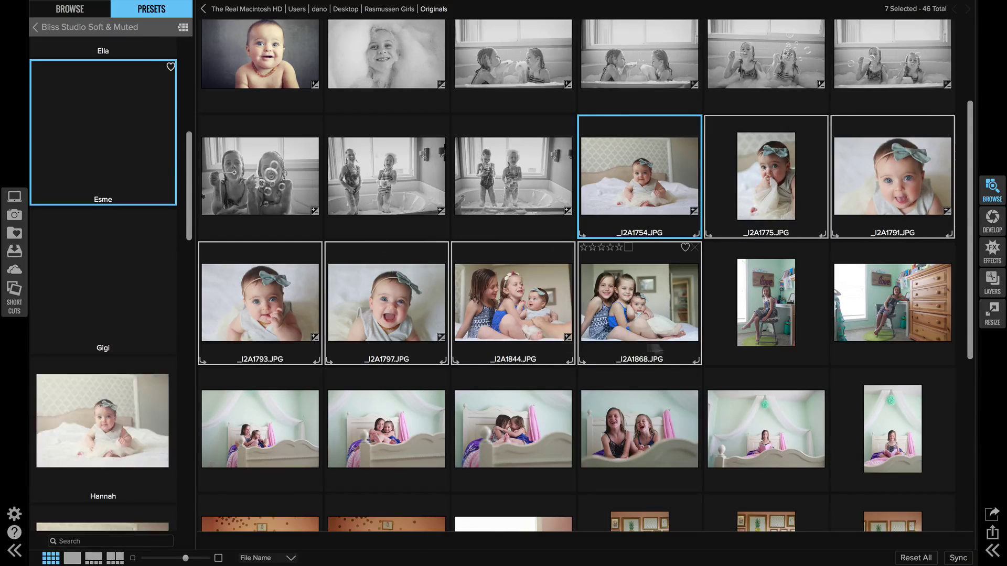
- Apply the Lavender Tea preset from Bliss Studio Summer Presets to _I2A2043.JPG
scroll(669, 353, down, 5)
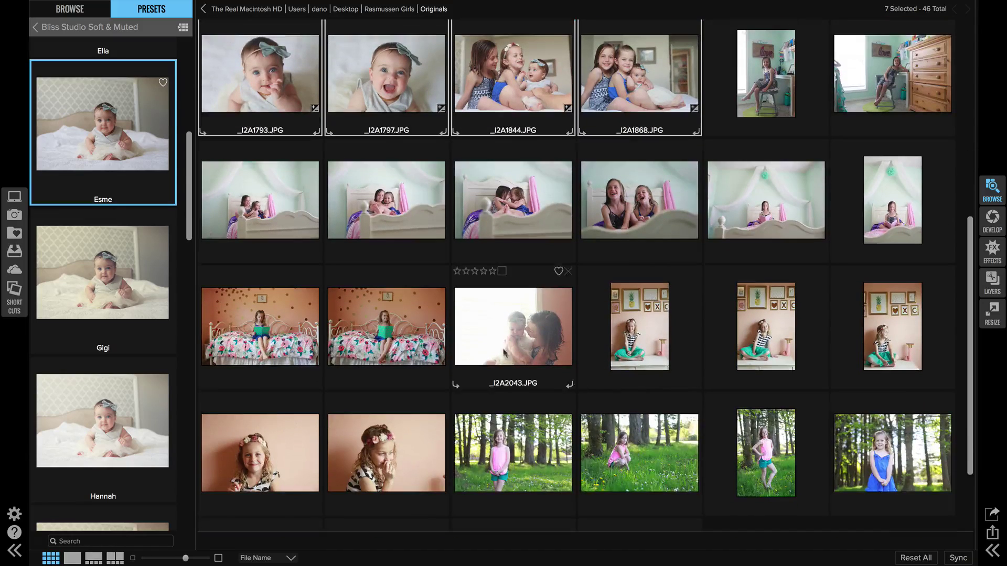
click(503, 352)
scroll(53, 334, down, 7)
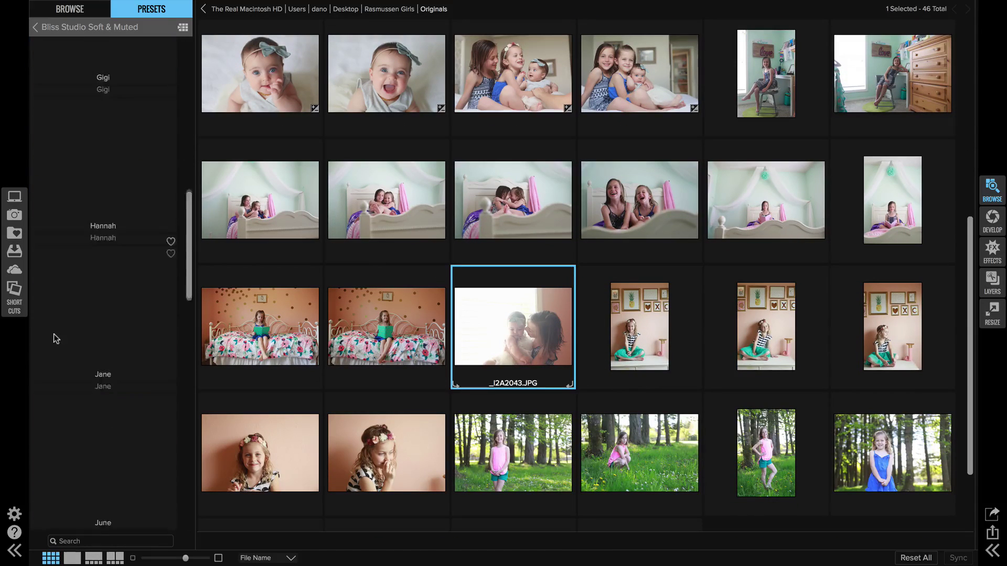
click(103, 28)
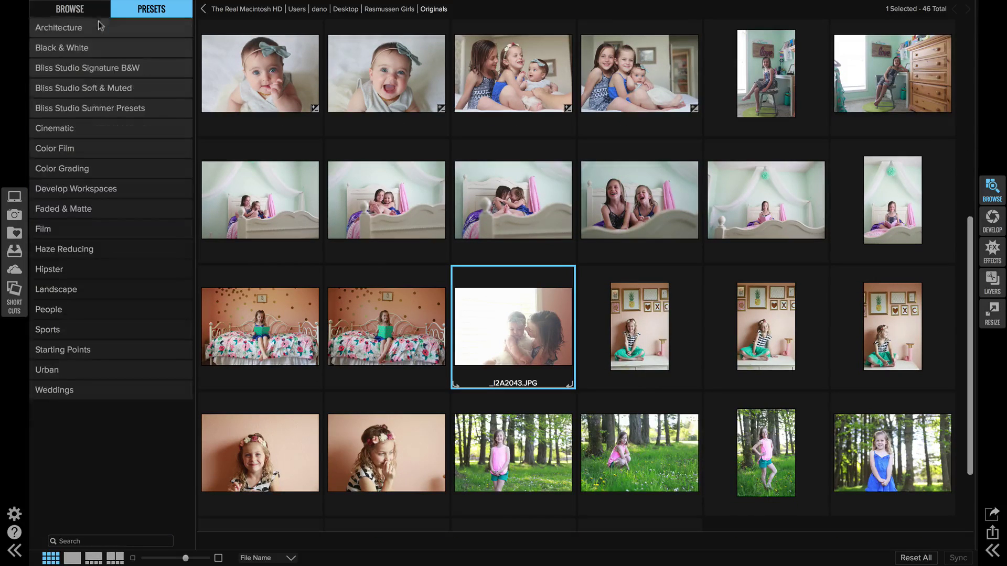
click(107, 108)
scroll(132, 261, down, 8)
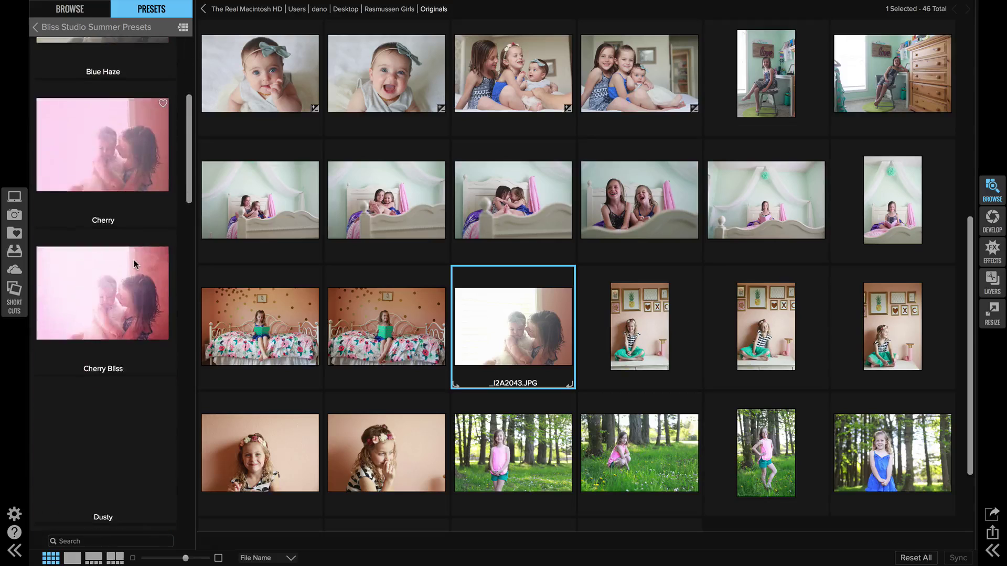
click(122, 336)
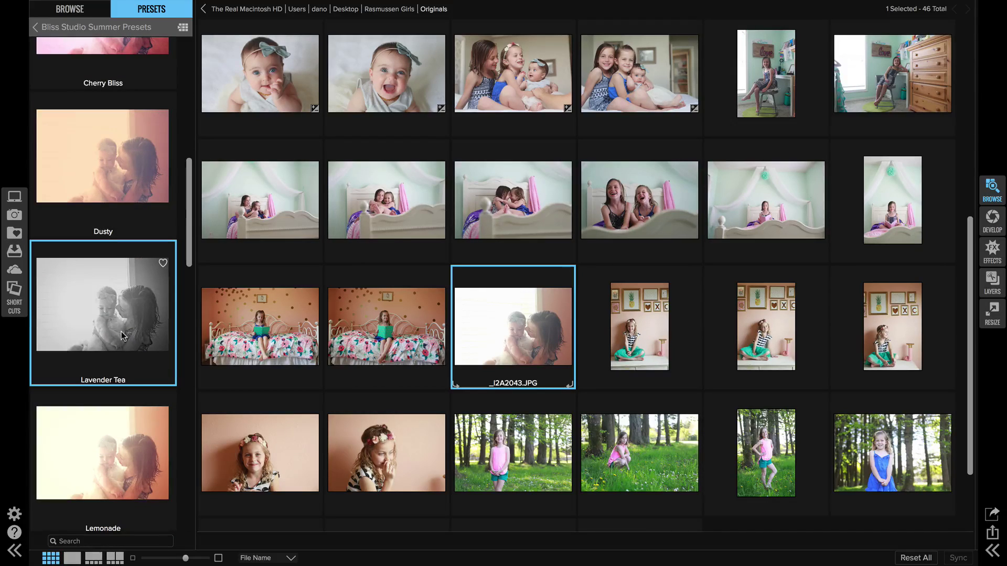
- Apply the Lavender Tea preset to _I2A2297.JPG and the Peach Bellini preset to _I2A2448.JPG
scroll(631, 358, down, 3)
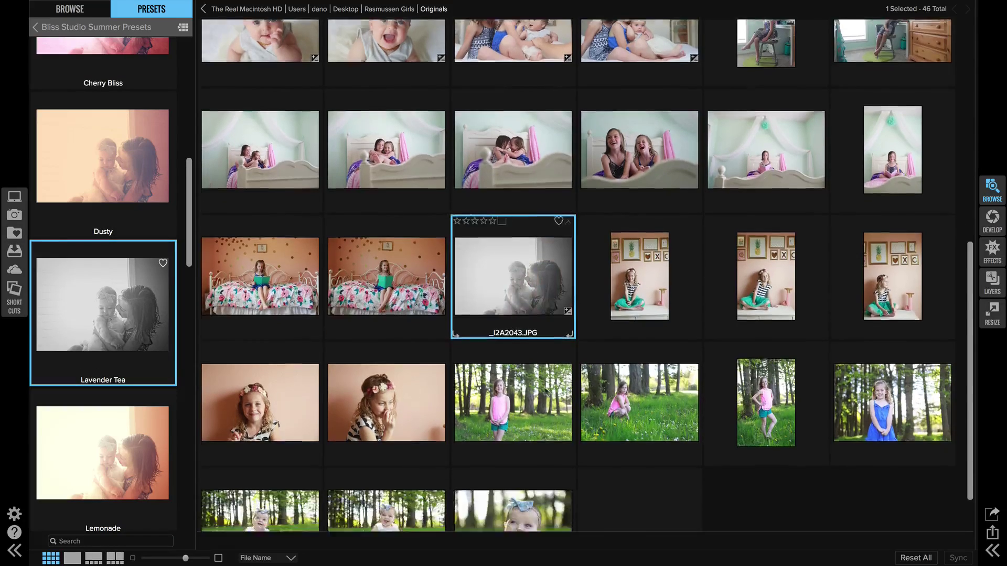
click(631, 358)
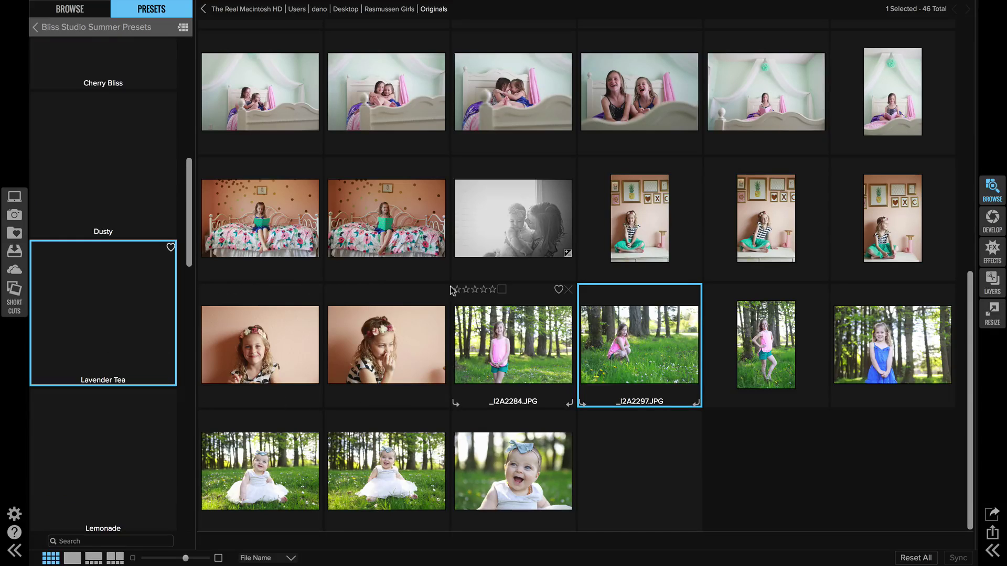
click(376, 474)
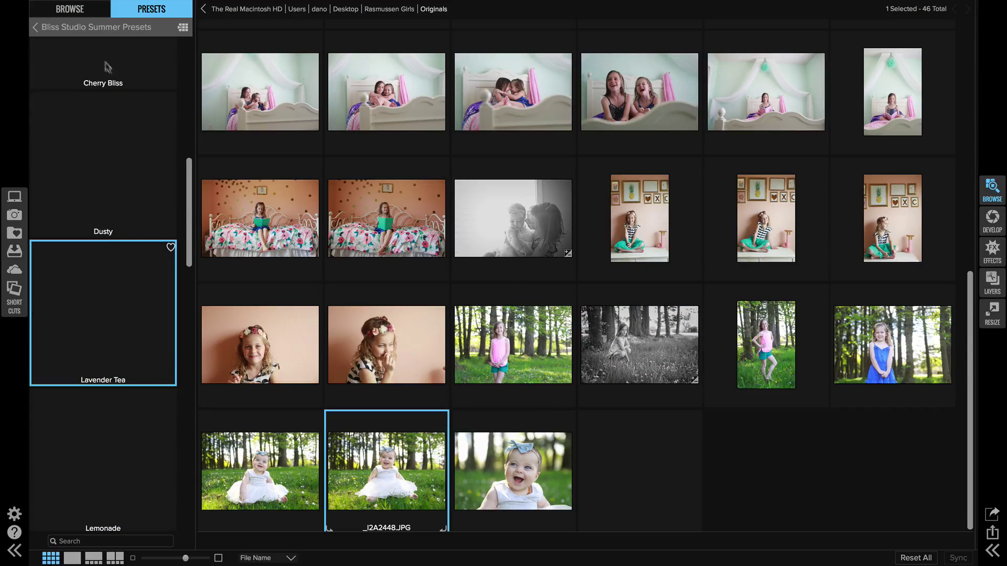
scroll(118, 179, down, 6)
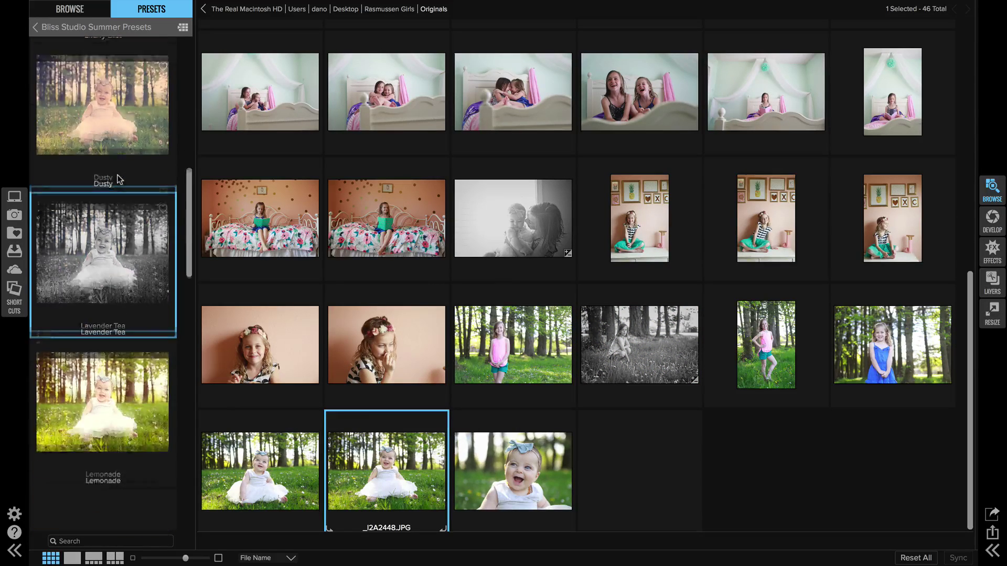
scroll(120, 180, down, 10)
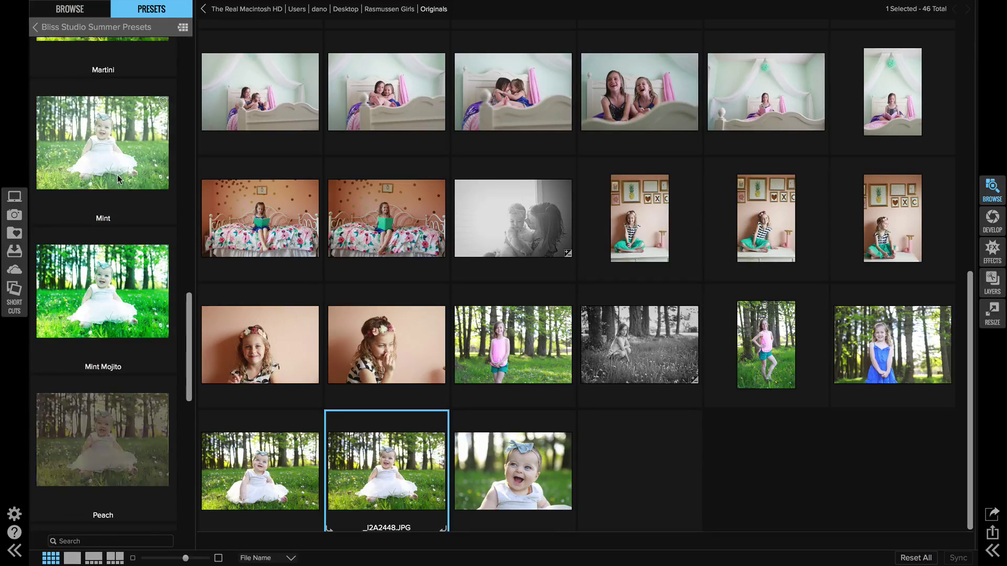
click(105, 264)
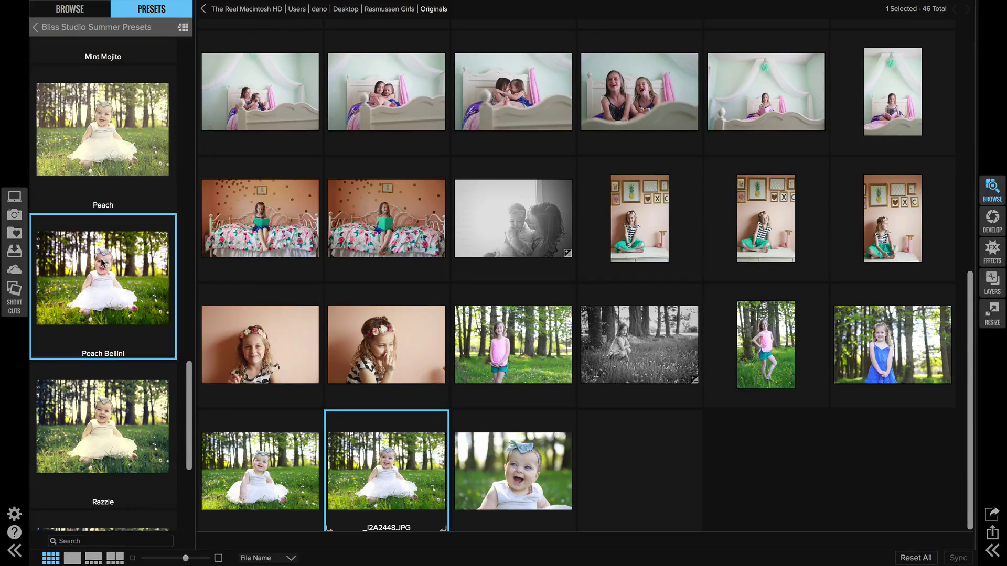
- Check _I2A2448.JPG in the single-photo view and review the styled photos in the thumbnail grid
double_click(399, 480)
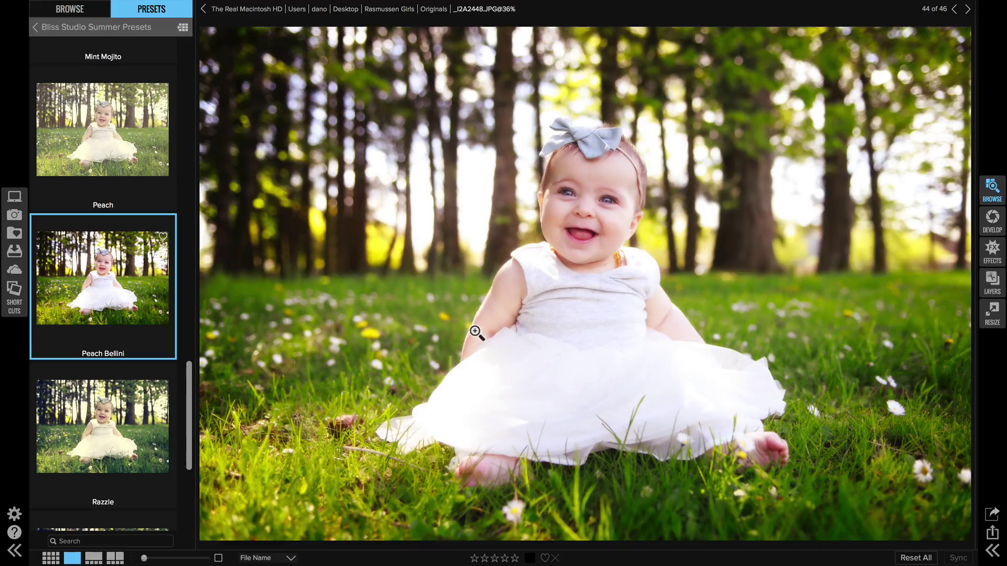
double_click(477, 335)
scroll(511, 335, up, 2)
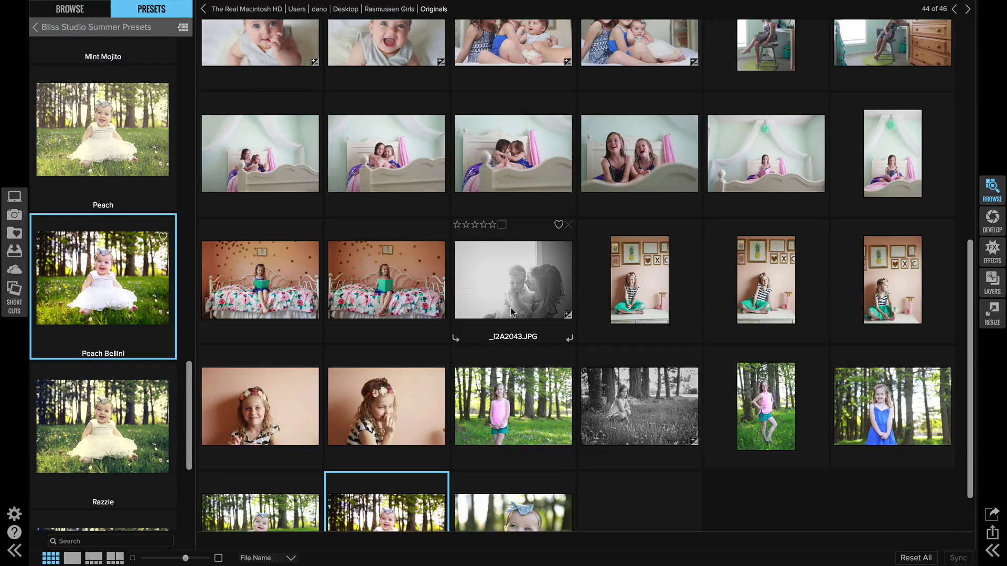
scroll(512, 312, up, 14)
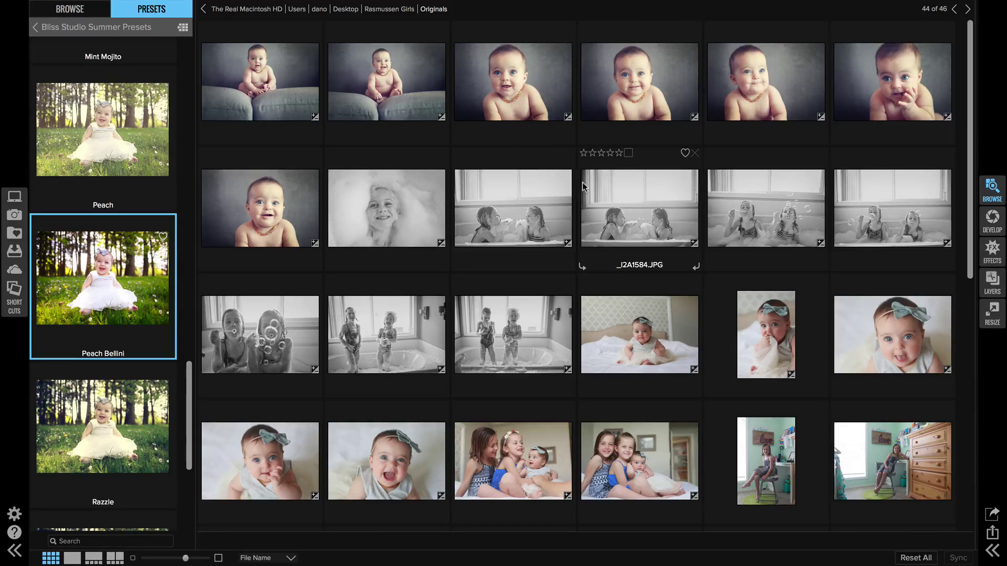
scroll(581, 185, down, 10)
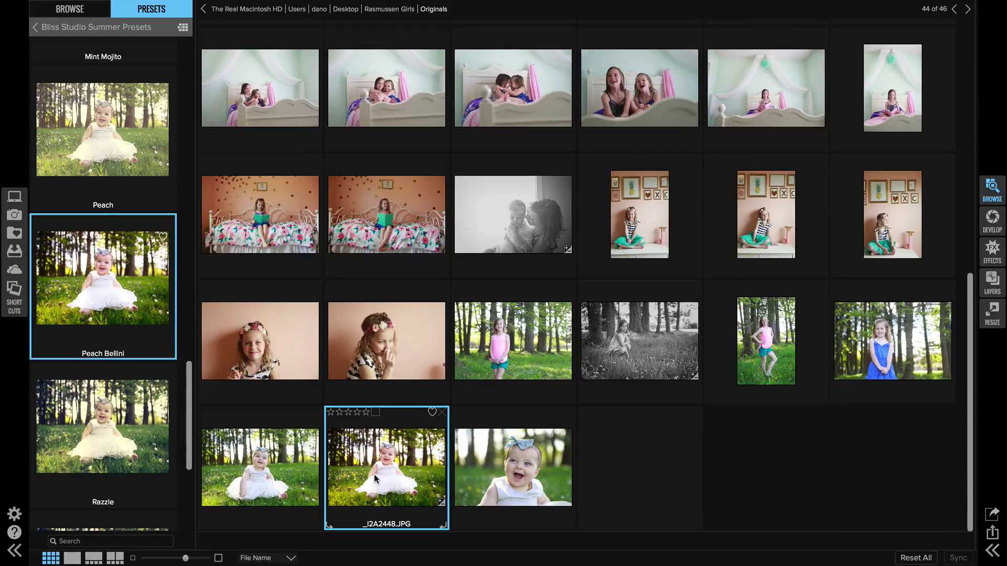
- Open _I2A2448.JPG in Effects and reduce the Glow filter's opacity to about 59
double_click(373, 474)
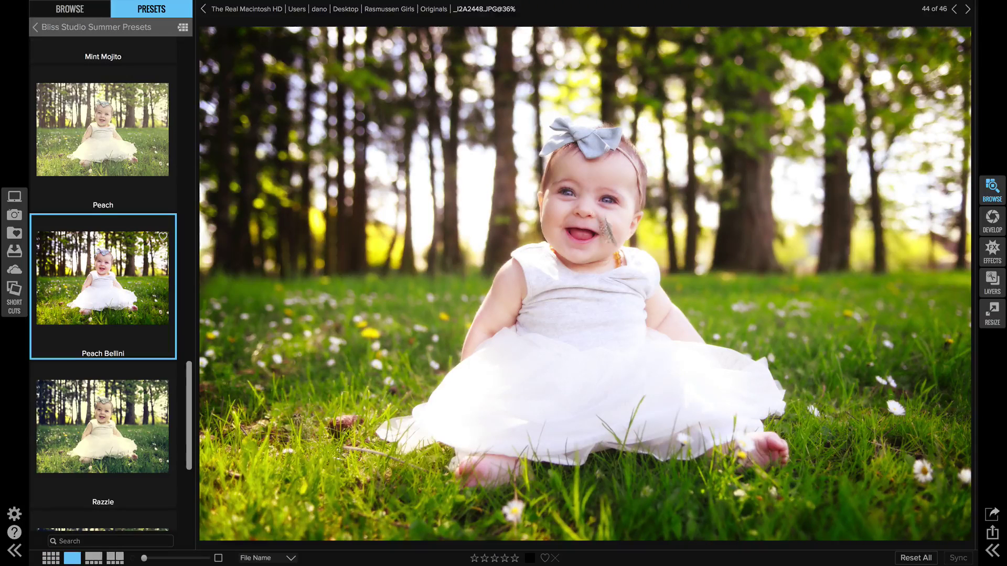
click(994, 250)
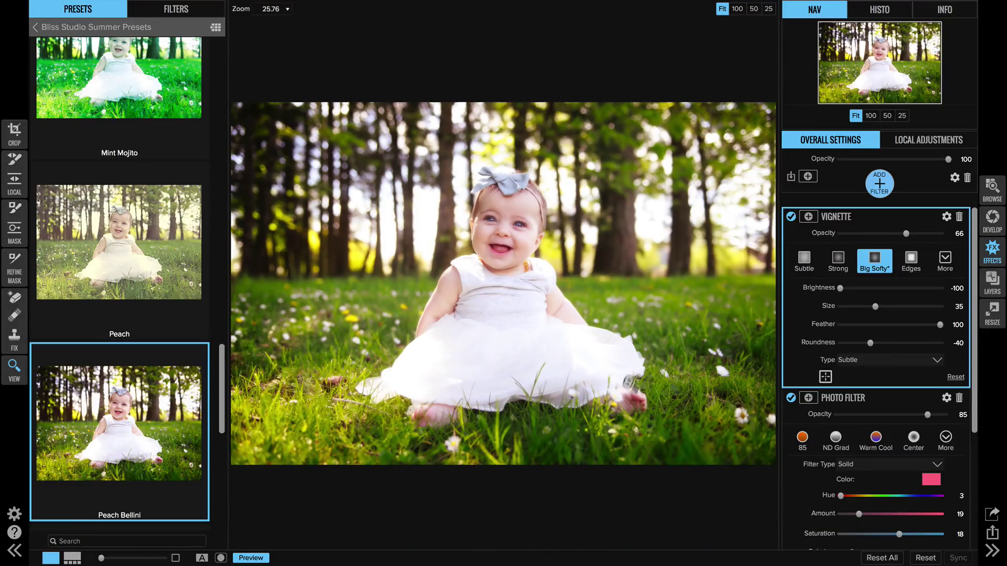
scroll(890, 395, down, 5)
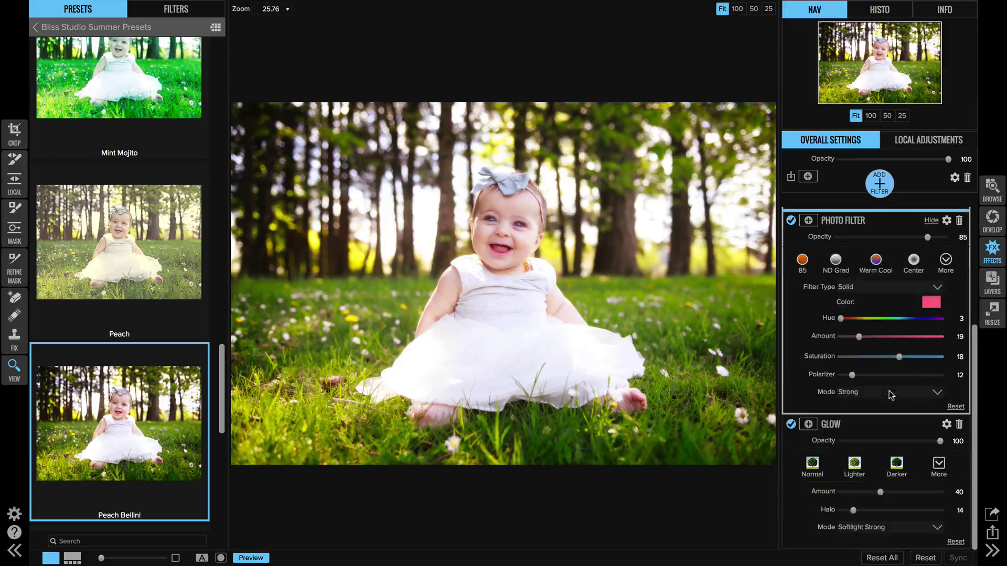
drag(939, 443, 898, 443)
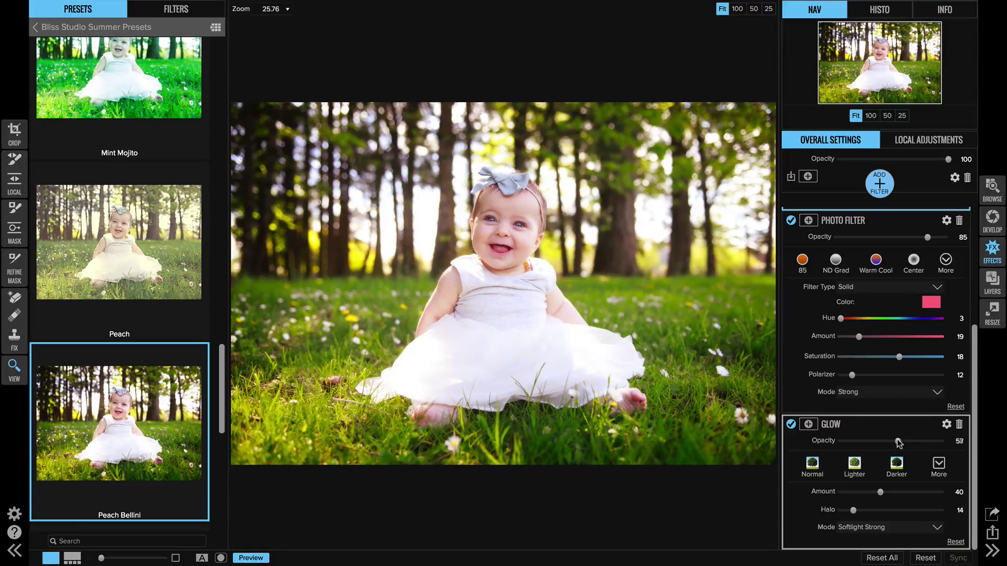
scroll(886, 425, up, 5)
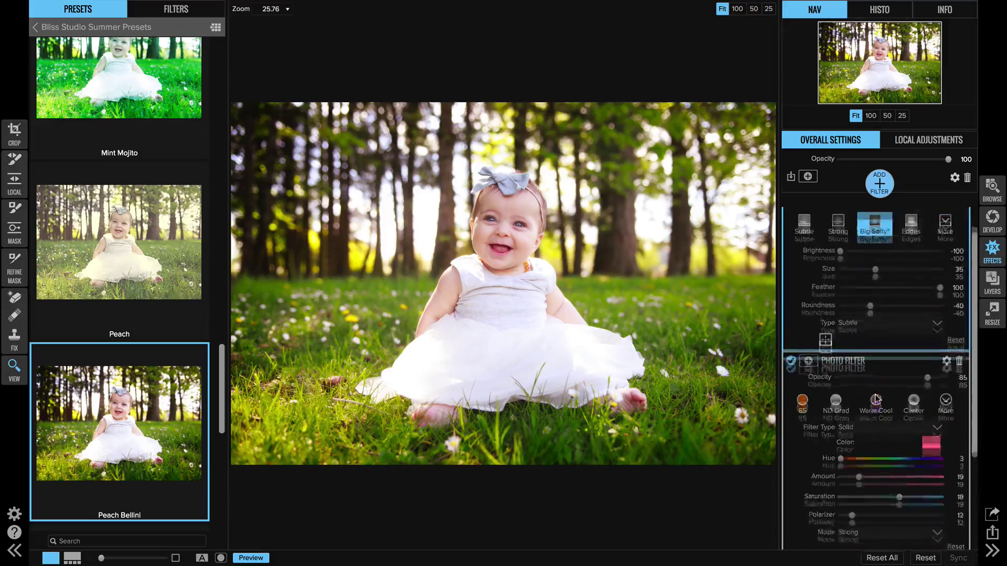
- Add a Sharpening filter with the Portrait Sharpen style and compare the photo with and without the effects
click(880, 185)
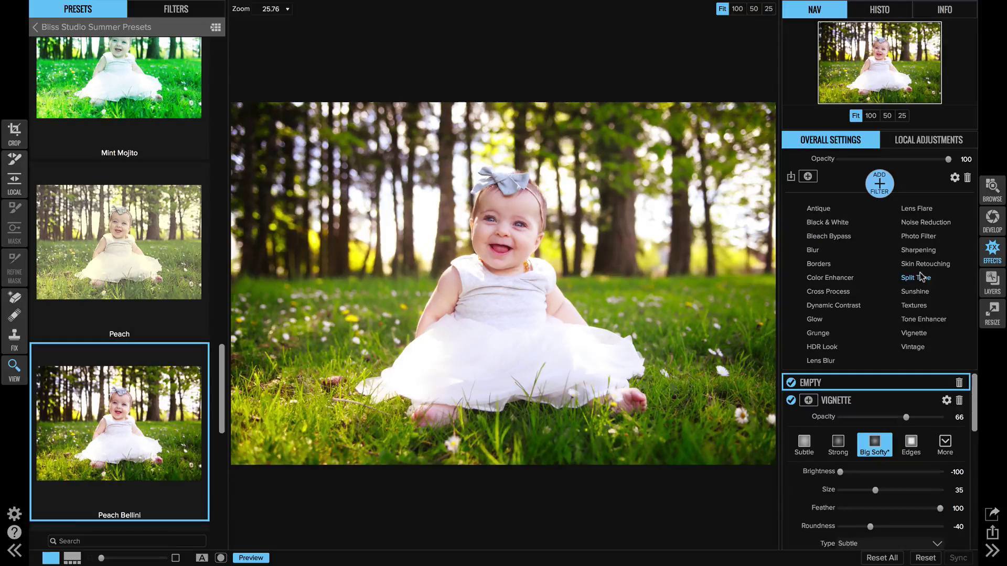
click(914, 250)
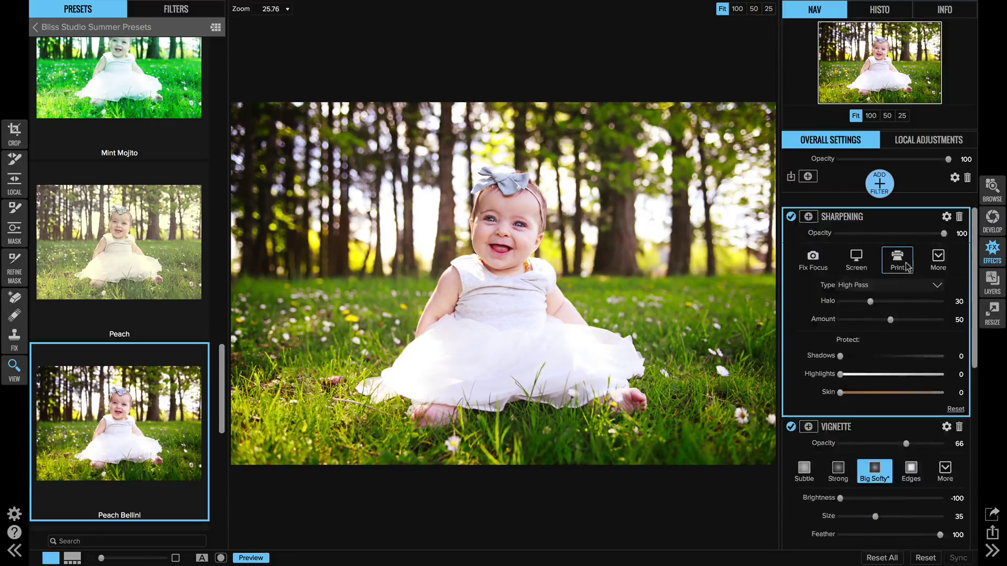
click(936, 285)
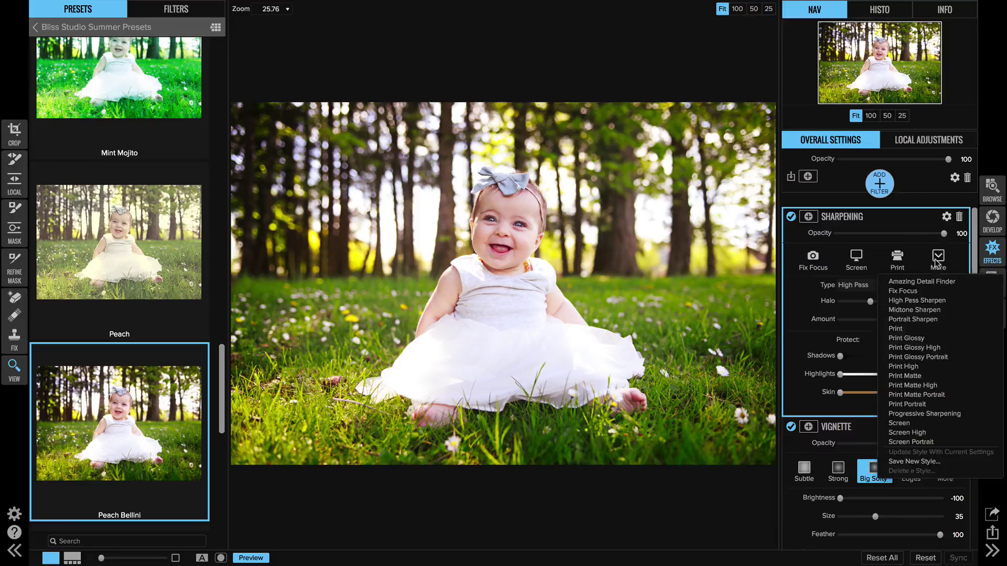
click(923, 319)
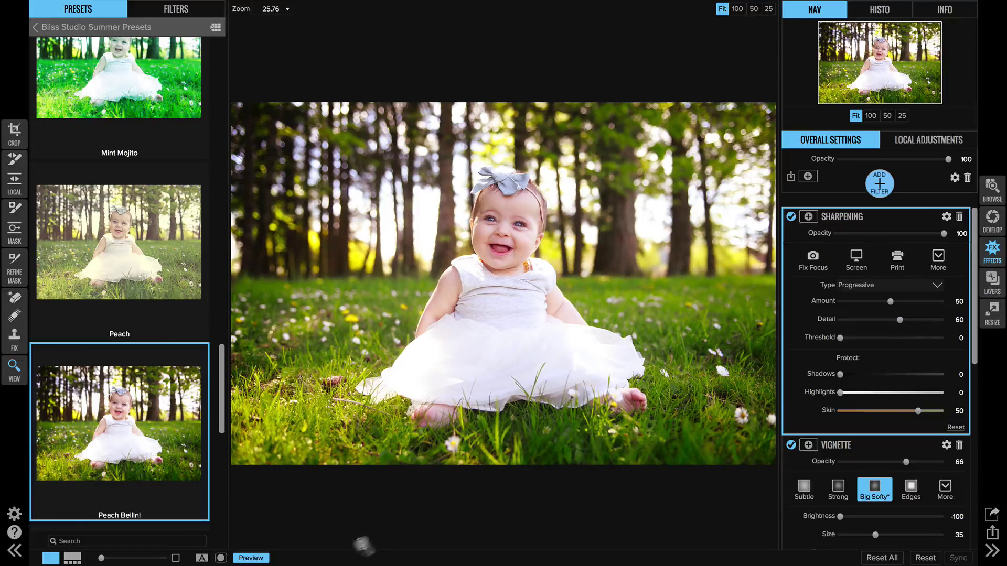
click(257, 558)
click(258, 559)
- Sync the settings of _I2A2448.JPG to the outdoor photos _I2A2284, _I2A2314, _I2A2399, _I2A2438 and _I2A2459, leaving out the black-and-white one
click(991, 187)
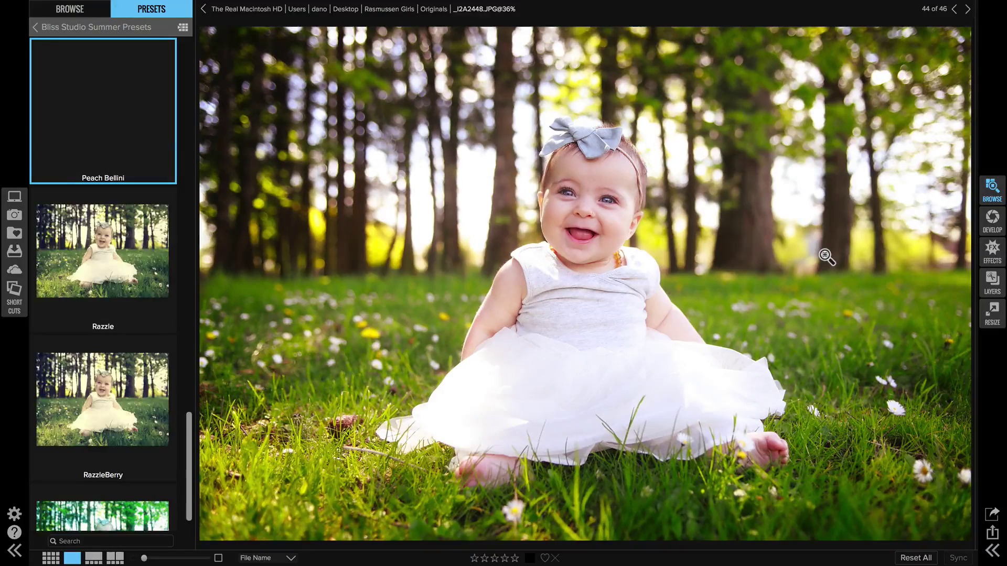
double_click(694, 185)
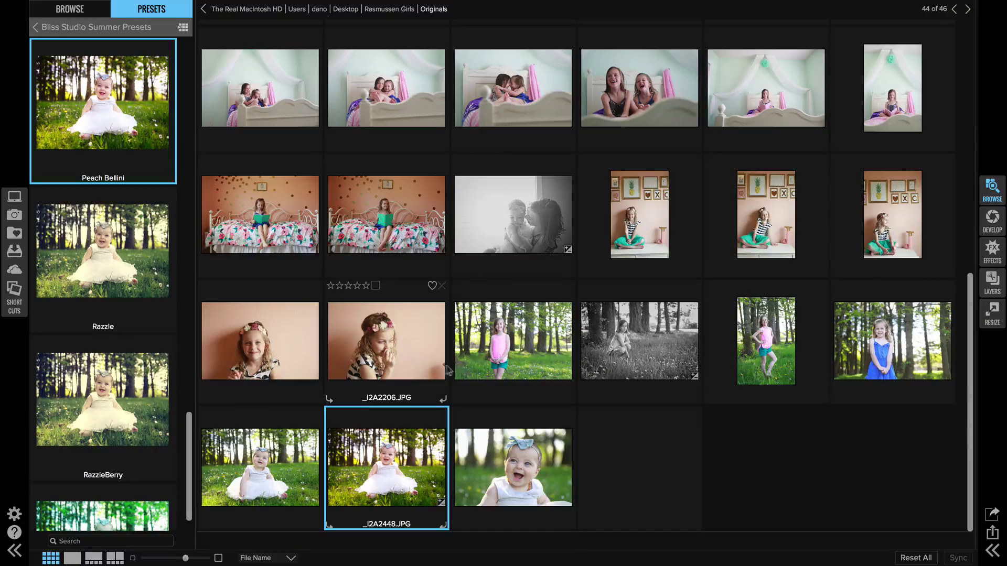
shift+click(904, 338)
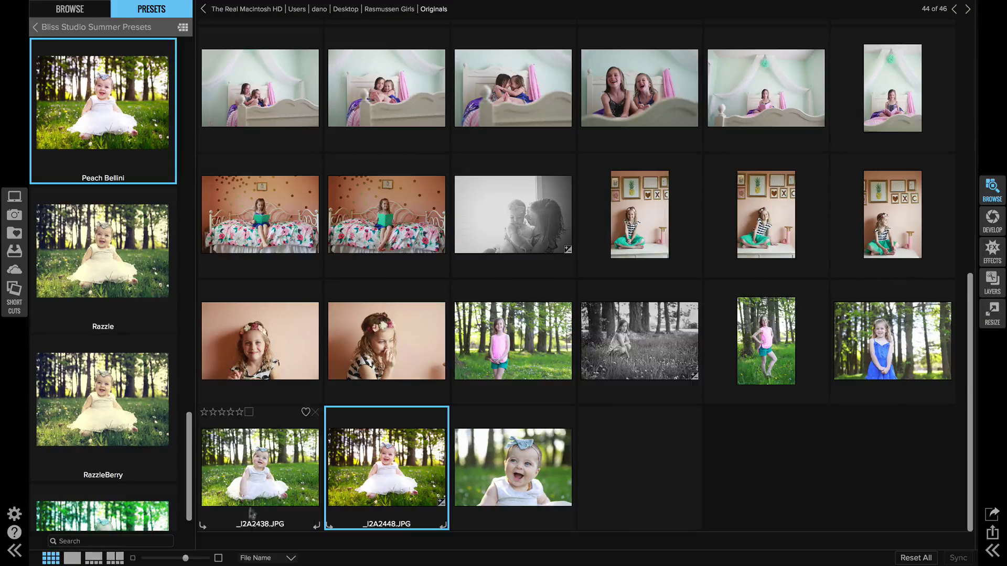
super+click(788, 346)
super+click(512, 341)
super+click(513, 467)
right_click(395, 463)
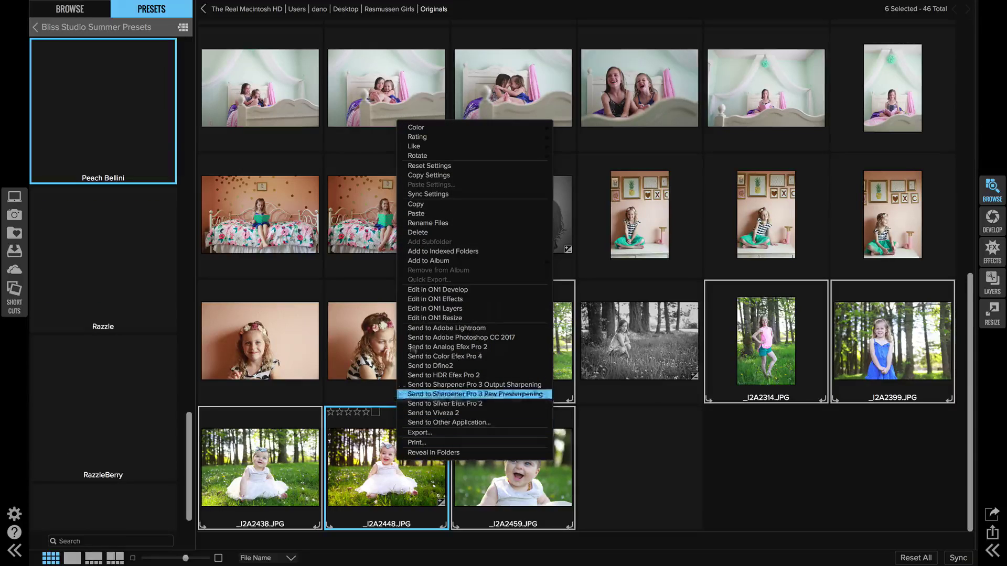
click(430, 195)
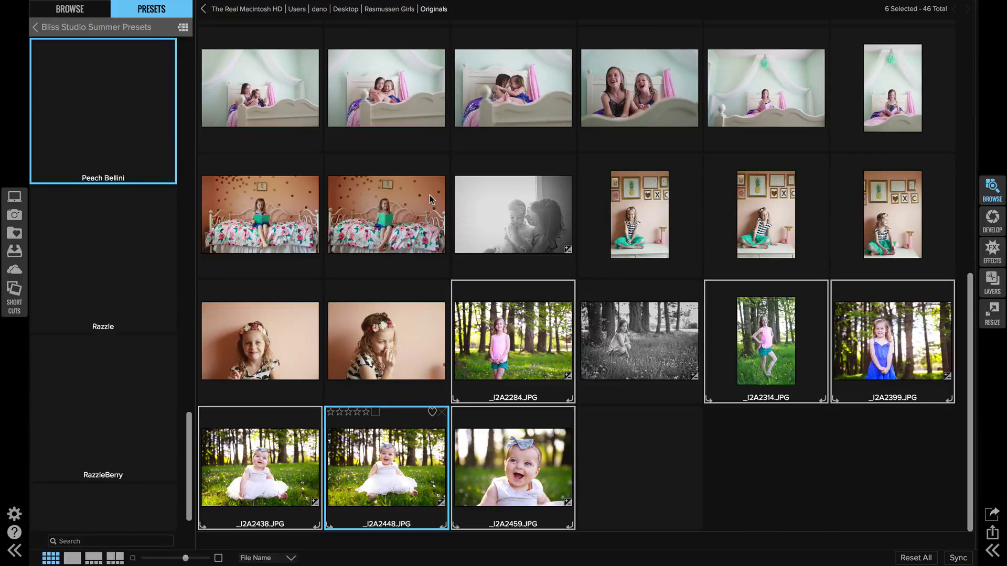
- Review the synced outdoor photos from _I2A2448.JPG back to _I2A2399.JPG in the single-photo view
click(250, 490)
click(257, 478)
click(380, 482)
double_click(380, 482)
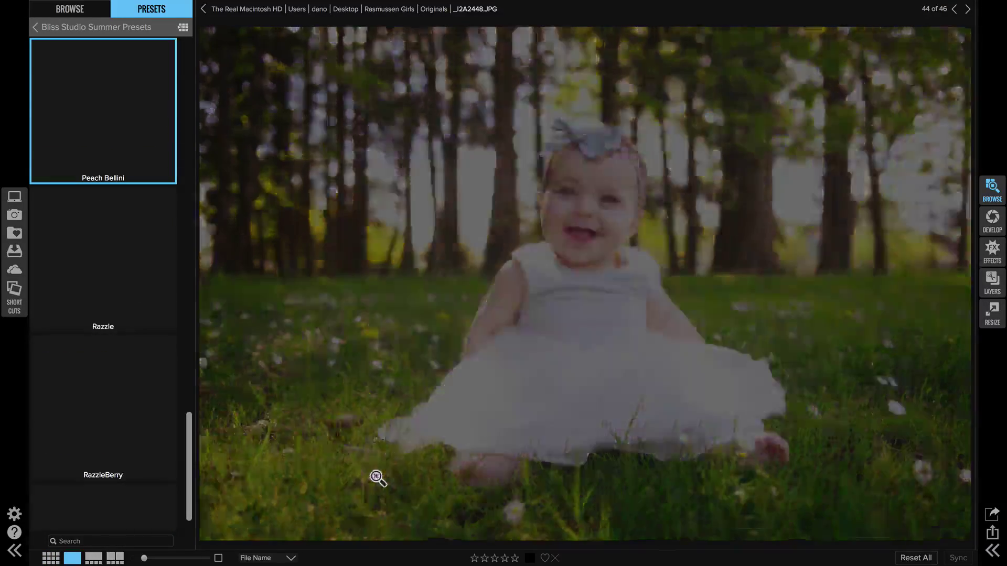
key(Left)
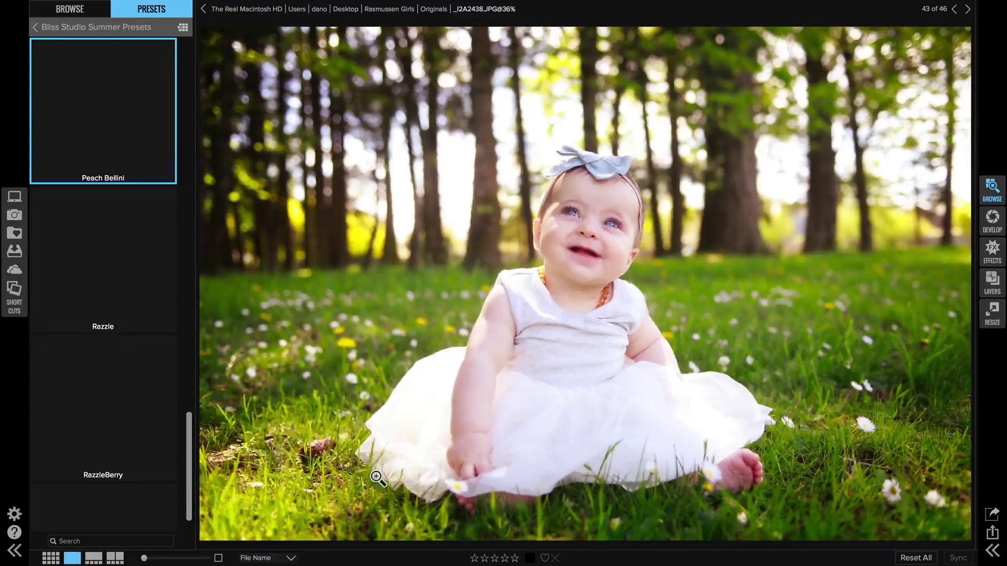
key(Left)
double_click(377, 479)
- Open _I2A1793.JPG in Develop and set Exposure to 0.3, Contrast to 9 and Structure to 13
scroll(379, 480, up, 10)
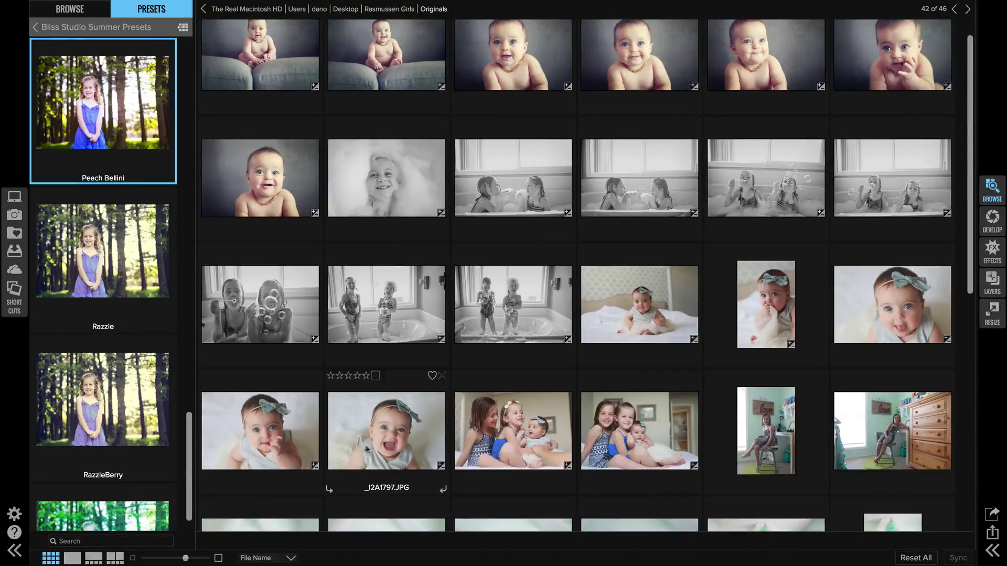
click(237, 433)
double_click(237, 434)
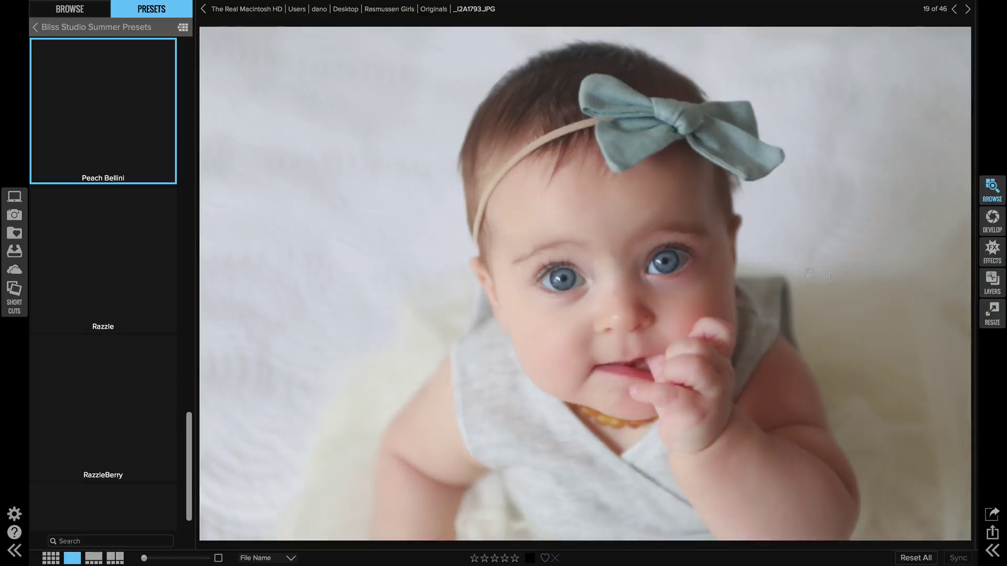
click(990, 222)
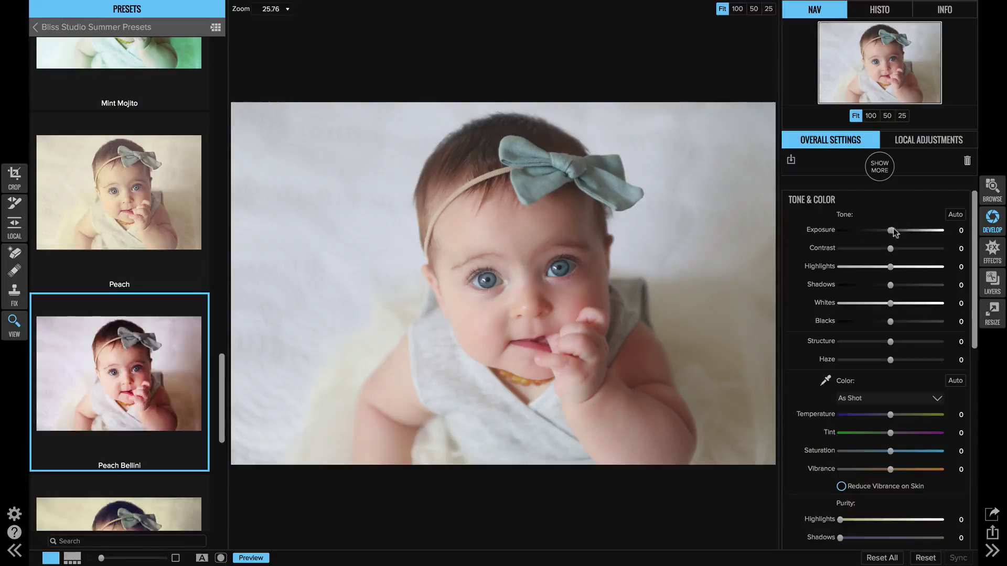
drag(891, 231, 901, 250)
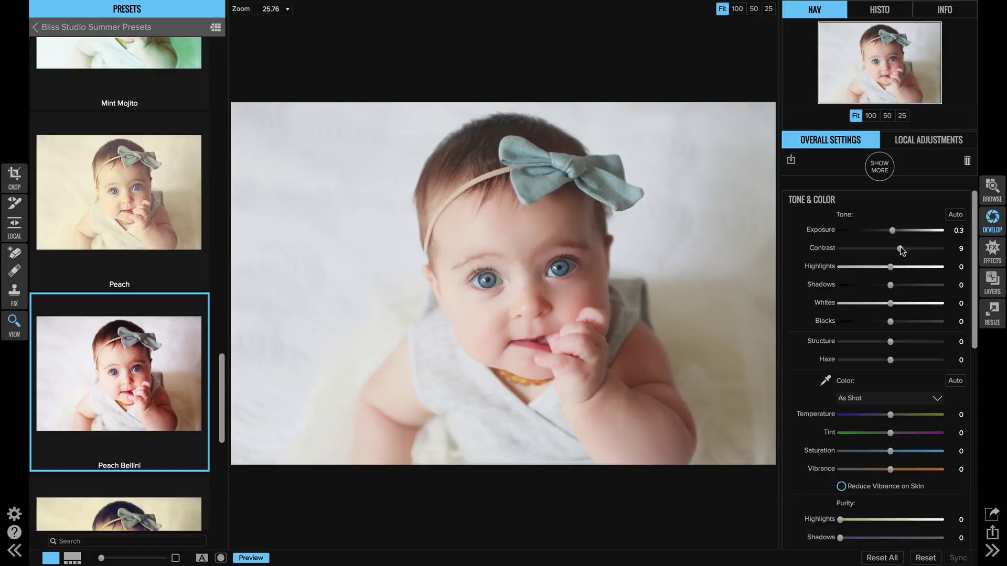
drag(889, 341, 906, 342)
- Clone out the red spot on the bridge of the baby's nose using the Clone Stamp at size 80 and feather 100
click(532, 280)
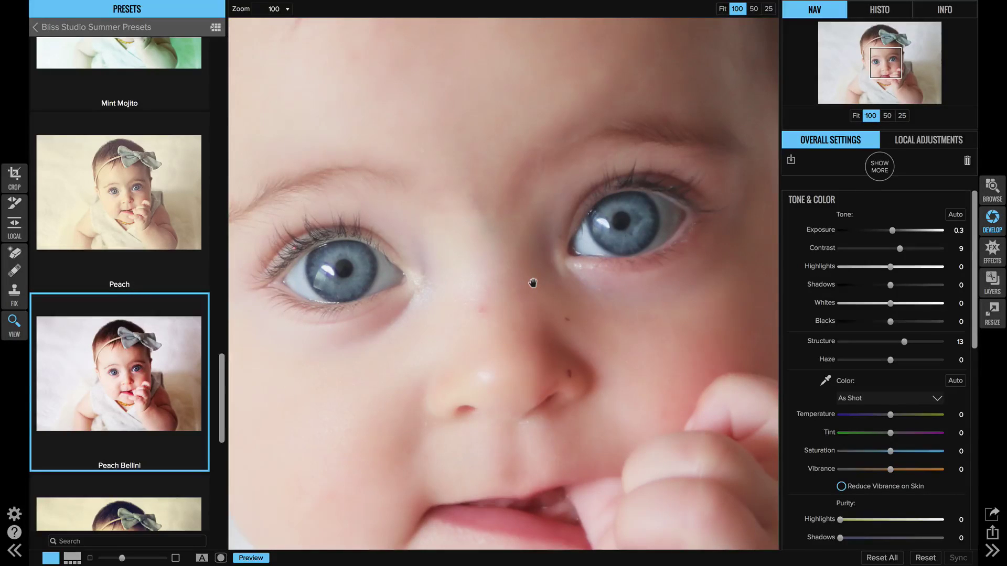
drag(539, 364, 518, 310)
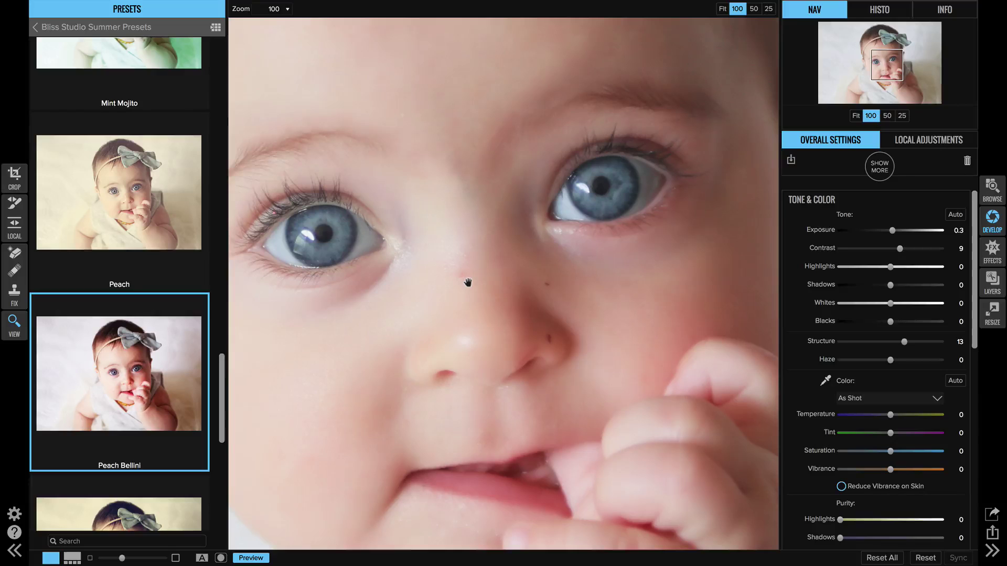
click(14, 289)
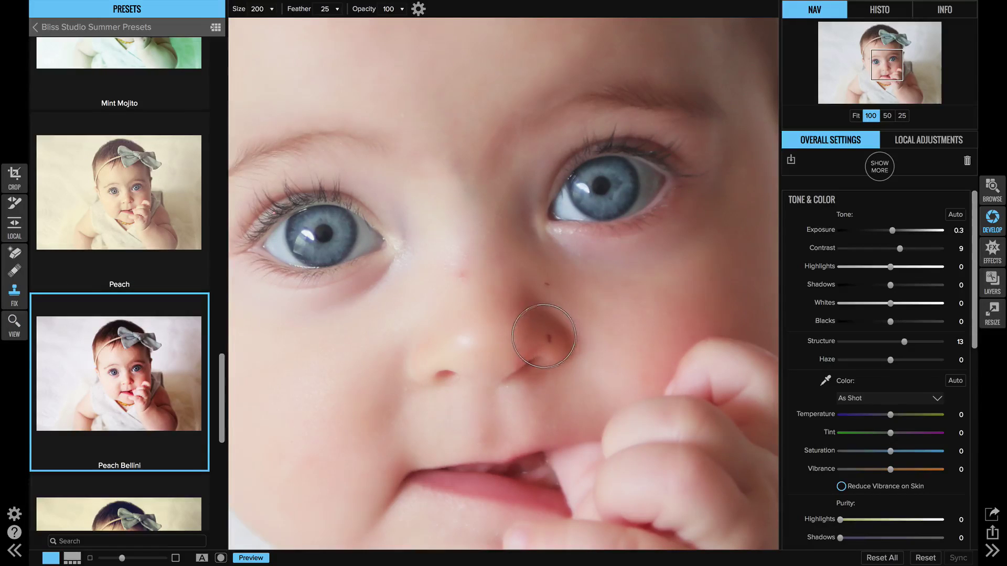
key(bracketleft)
key(bracketleft)
key(bracketleft)
key(bracketleft)
key(bracketleft)
key(bracketleft)
drag(291, 9, 314, 10)
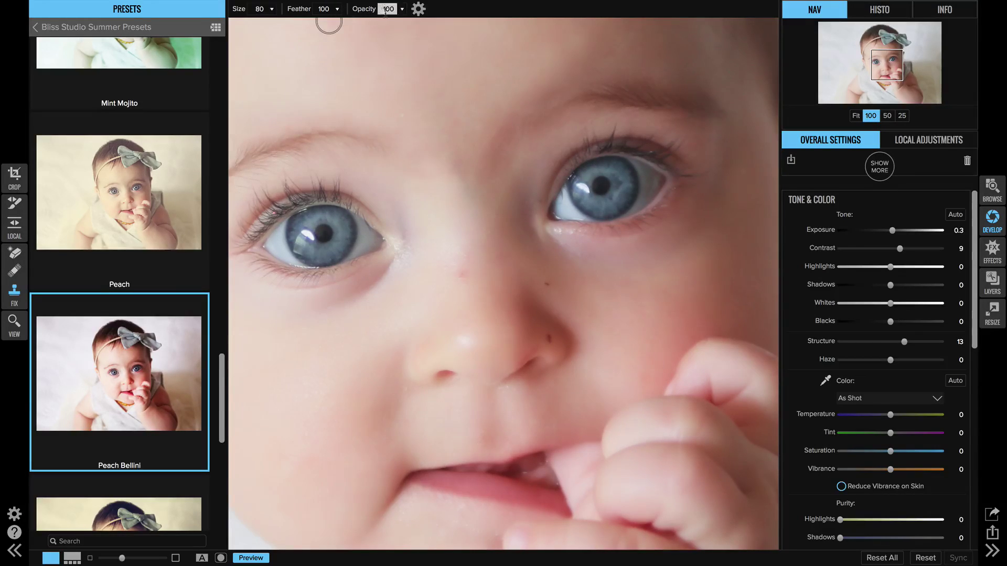
alt+click(461, 288)
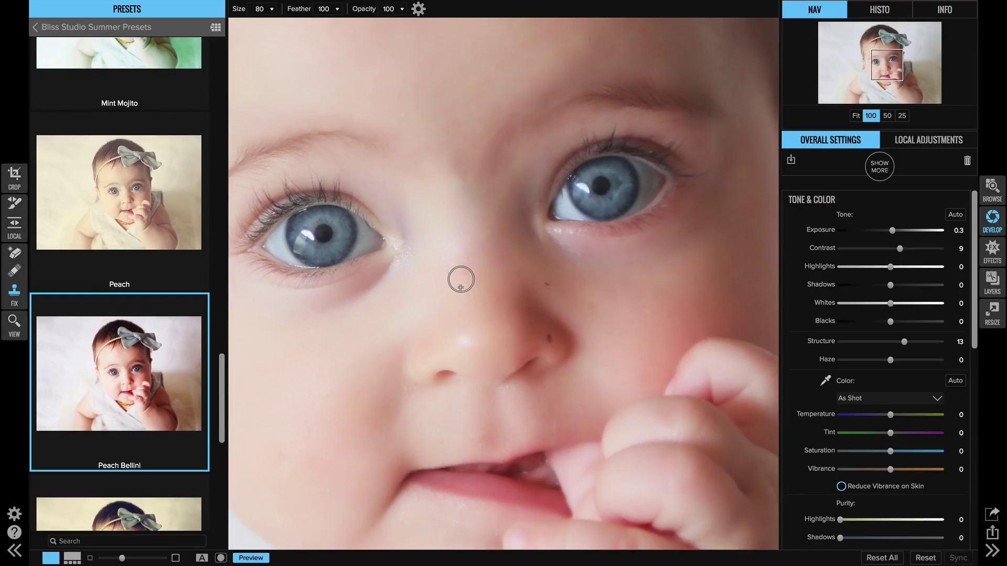
- Clone out the two small dark spots beside the baby's nose, reducing the brush to size 60 and 40
click(533, 273)
key(bracketleft)
key(bracketleft)
key(bracketleft)
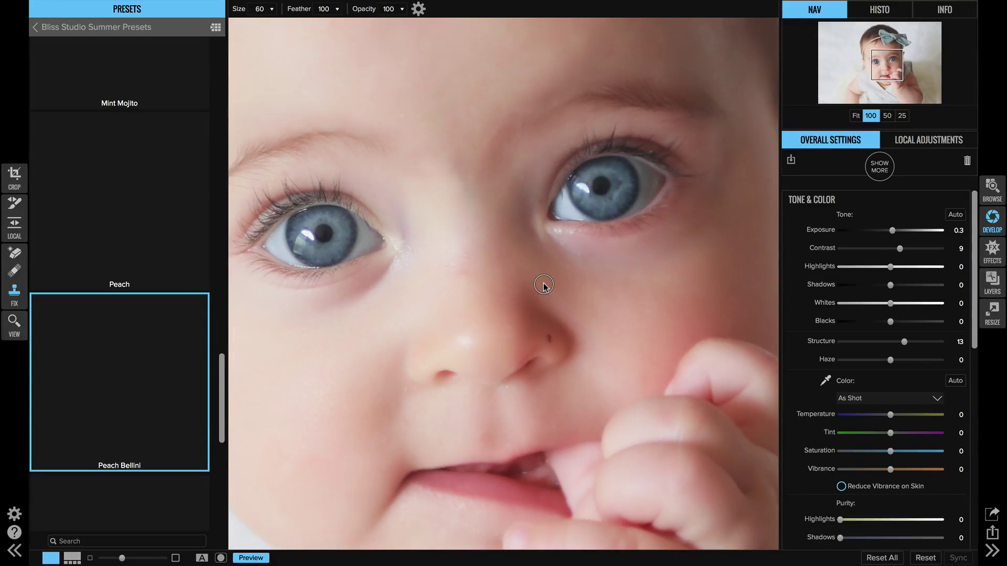
key(bracketleft)
click(544, 340)
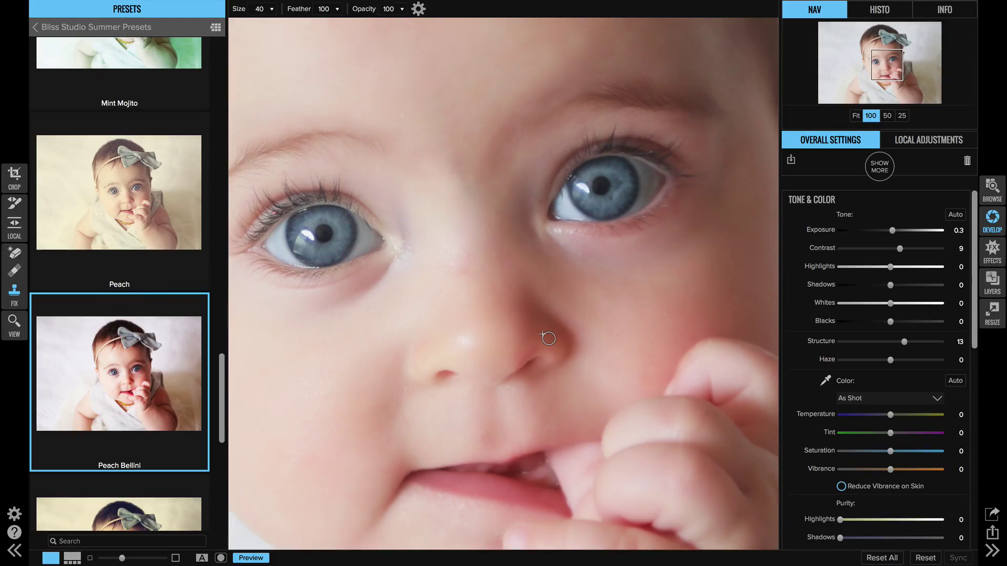
click(548, 338)
click(548, 341)
- Compare the retouched photo with the original, close up and fitted to the view
click(245, 558)
click(243, 559)
click(857, 115)
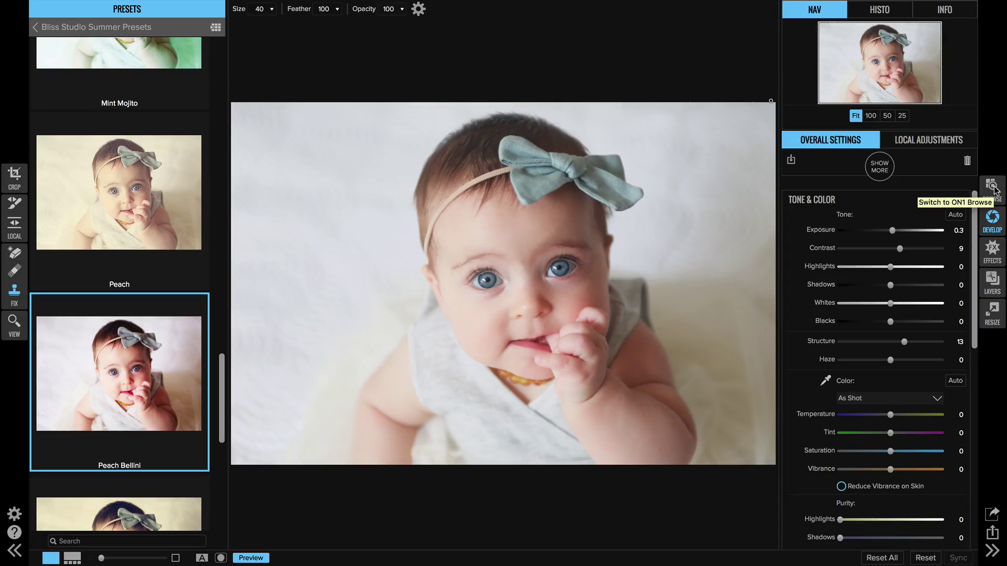
click(242, 559)
click(241, 559)
click(242, 559)
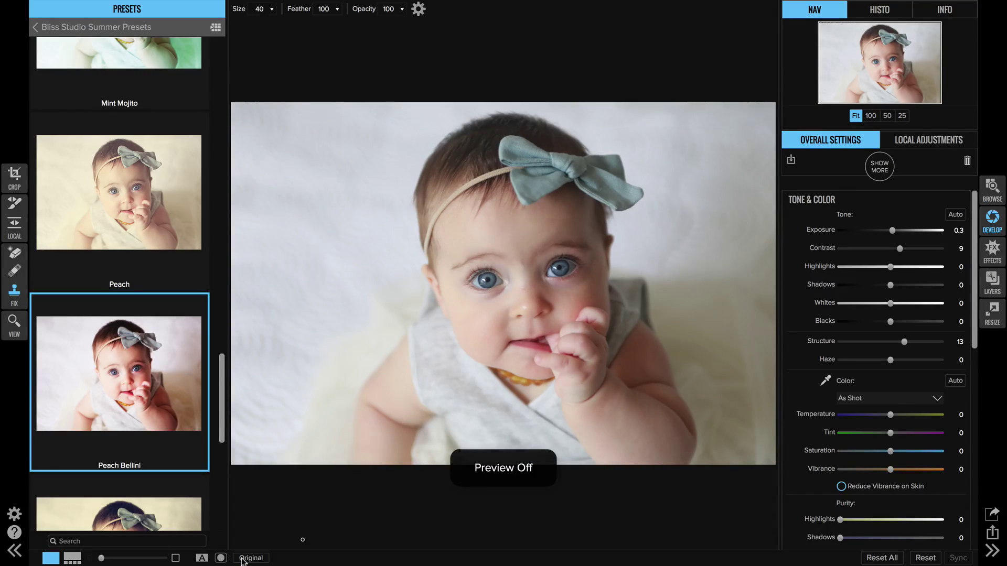
click(242, 559)
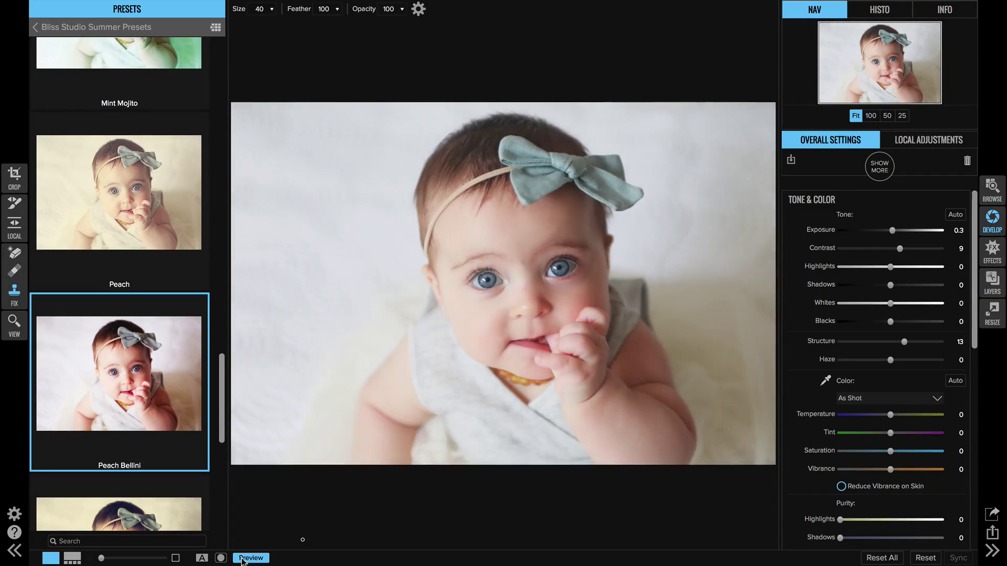
- Sync the settings of _I2A1793.JPG to _I2A1754, _I2A1775, _I2A1791, _I2A1797, _I2A1844 and _I2A1868 in Browse
click(988, 189)
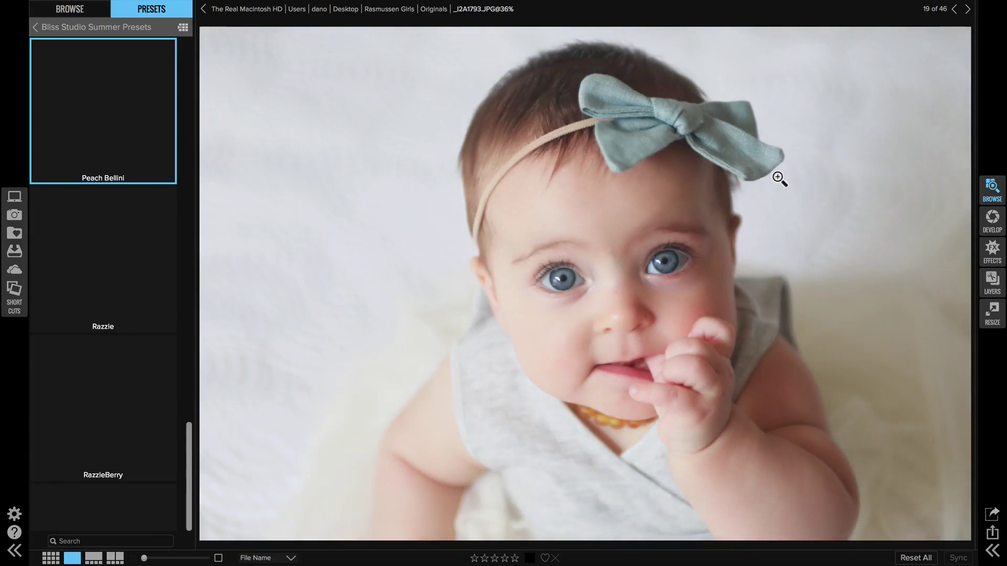
double_click(780, 179)
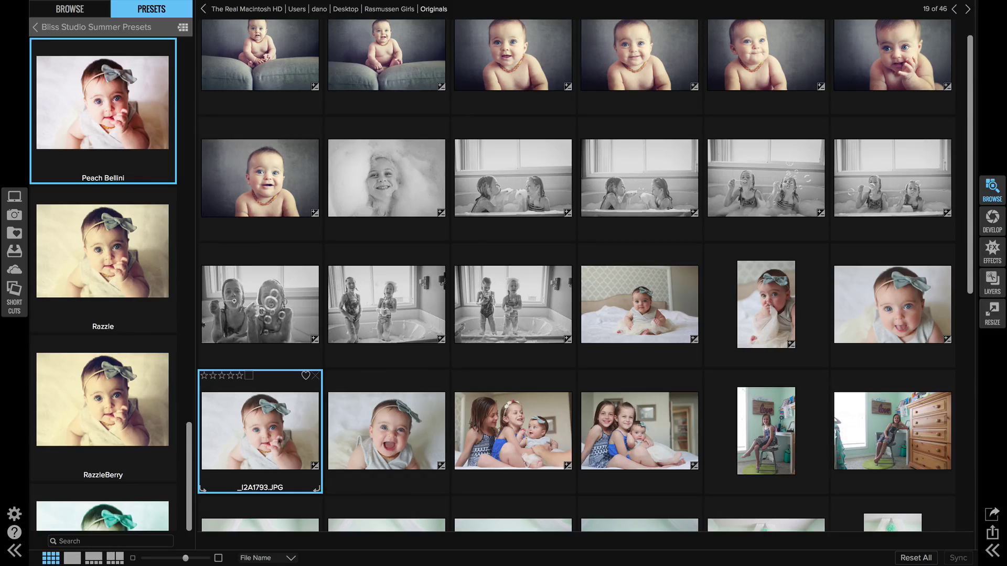
super+click(391, 439)
super+click(639, 304)
super+click(766, 304)
super+click(880, 311)
super+click(632, 454)
super+click(522, 445)
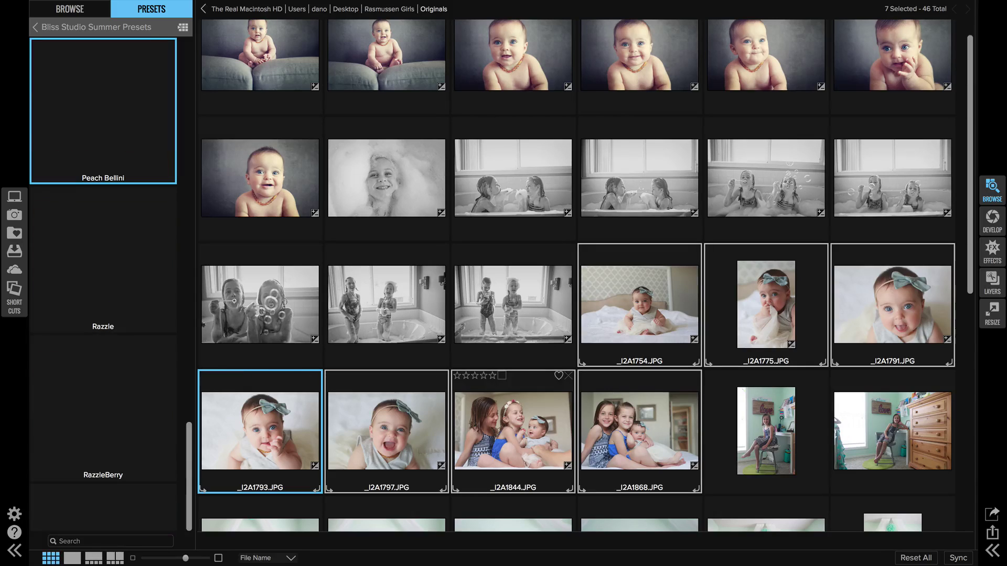
right_click(261, 438)
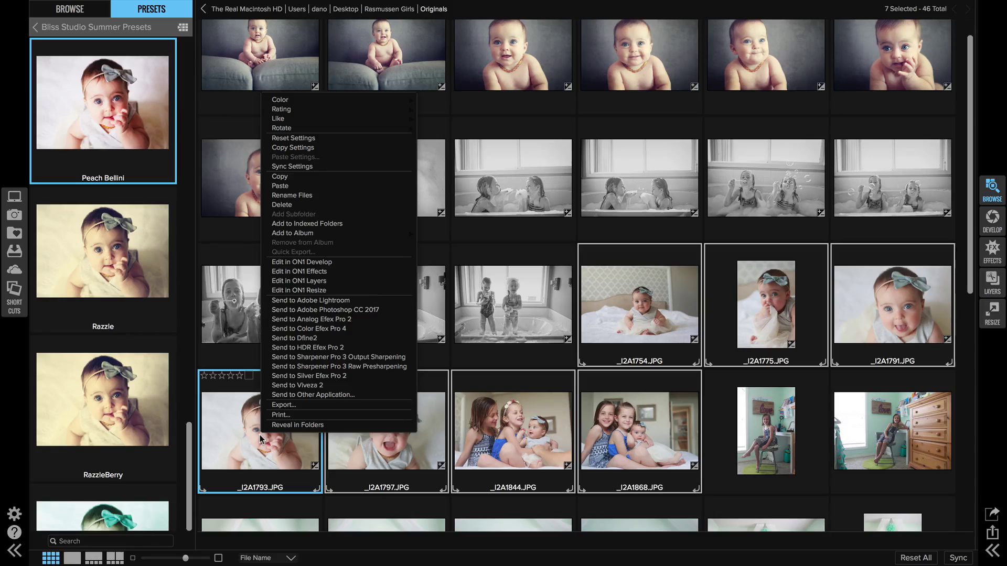
click(321, 166)
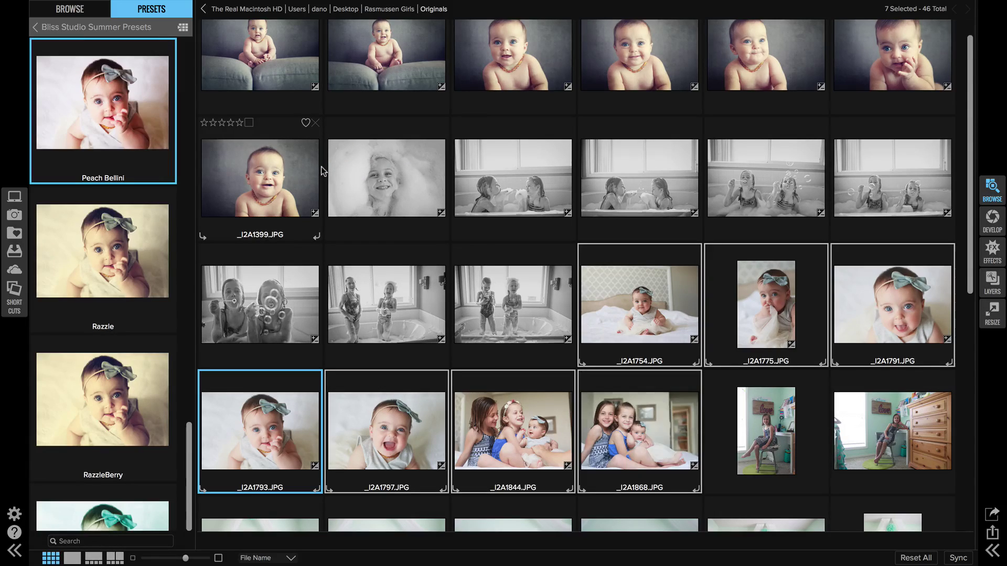
- Review the styled photos throughout the folder's thumbnail grid
click(493, 194)
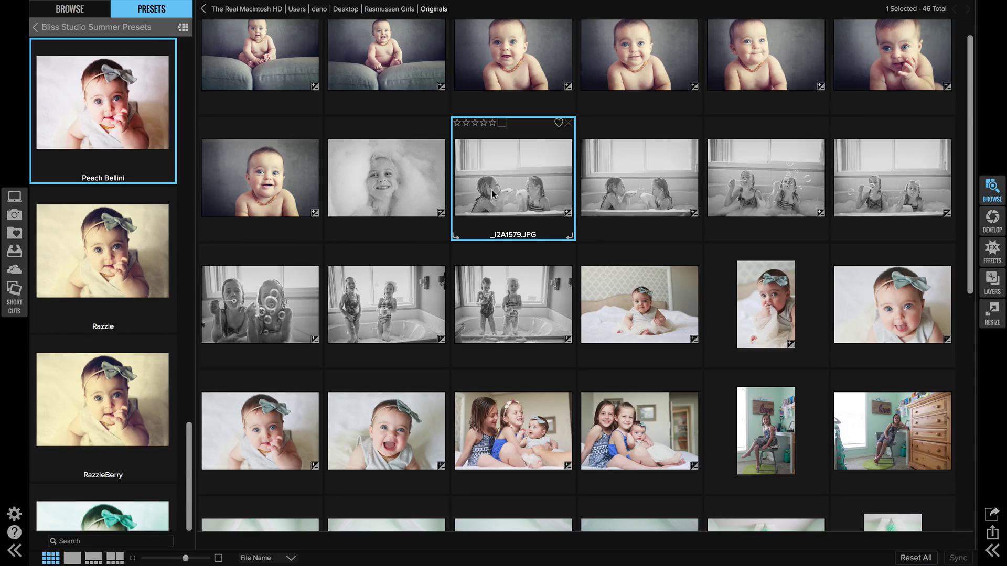
scroll(487, 197, down, 3)
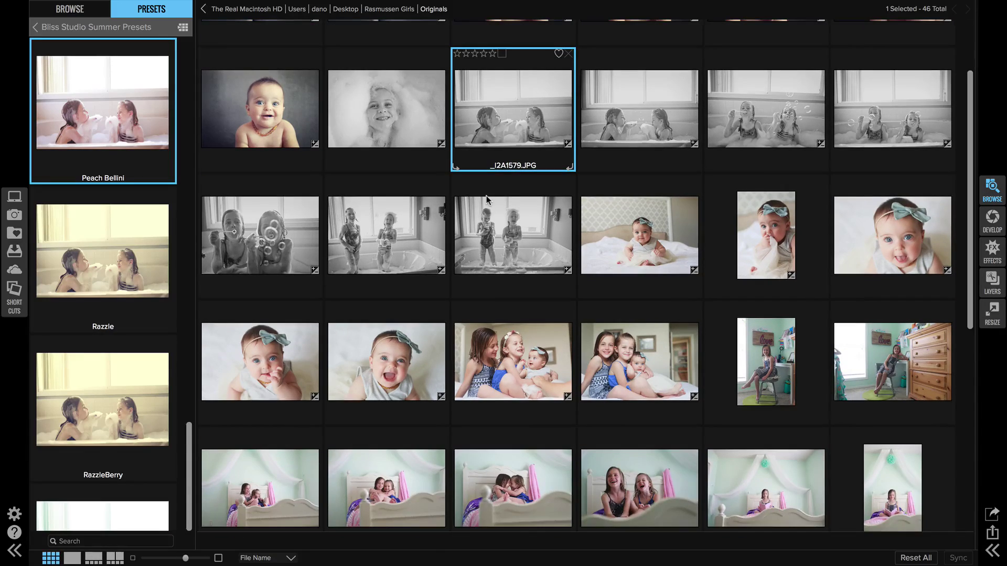
scroll(486, 196, up, 2)
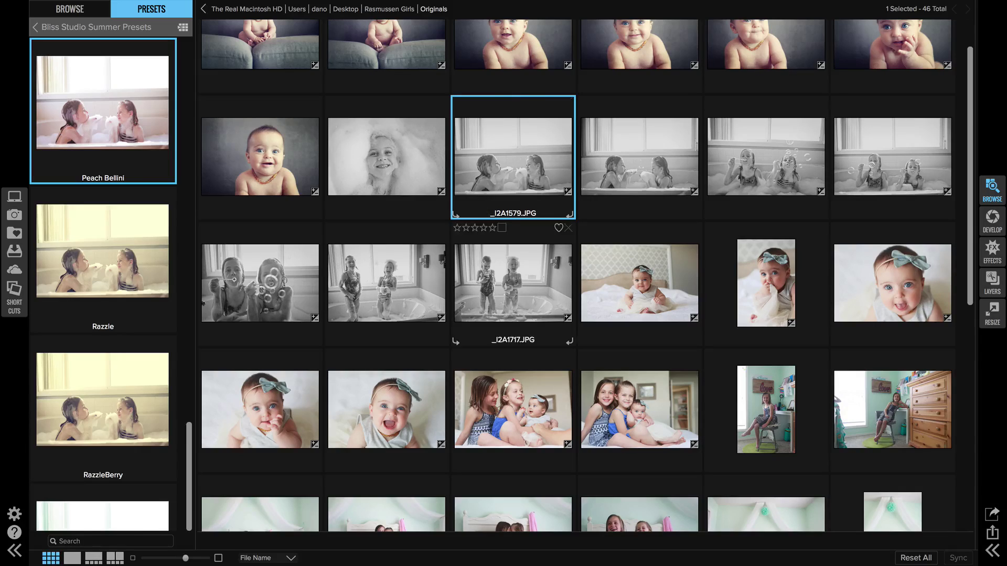
scroll(485, 315, up, 2)
scroll(485, 319, down, 10)
scroll(485, 316, up, 6)
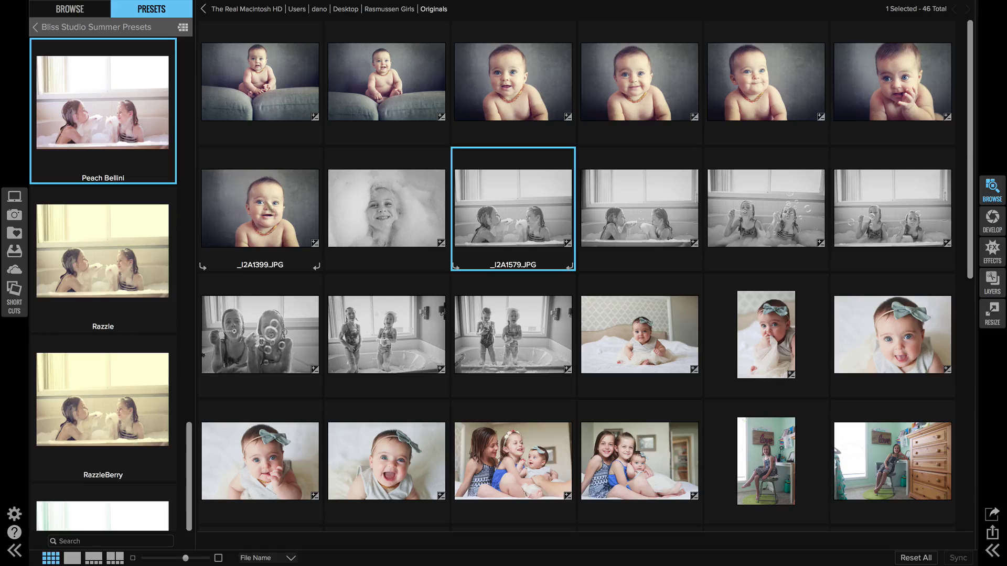
- Select every photo in the folder and start a batch rename that replaces the current name with the text Girls
click(273, 95)
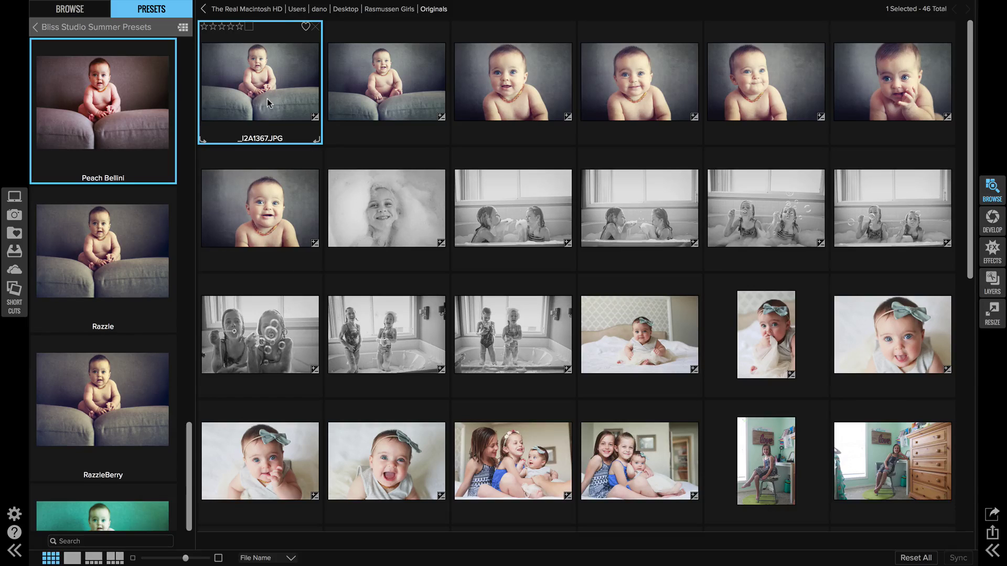
key(super+a)
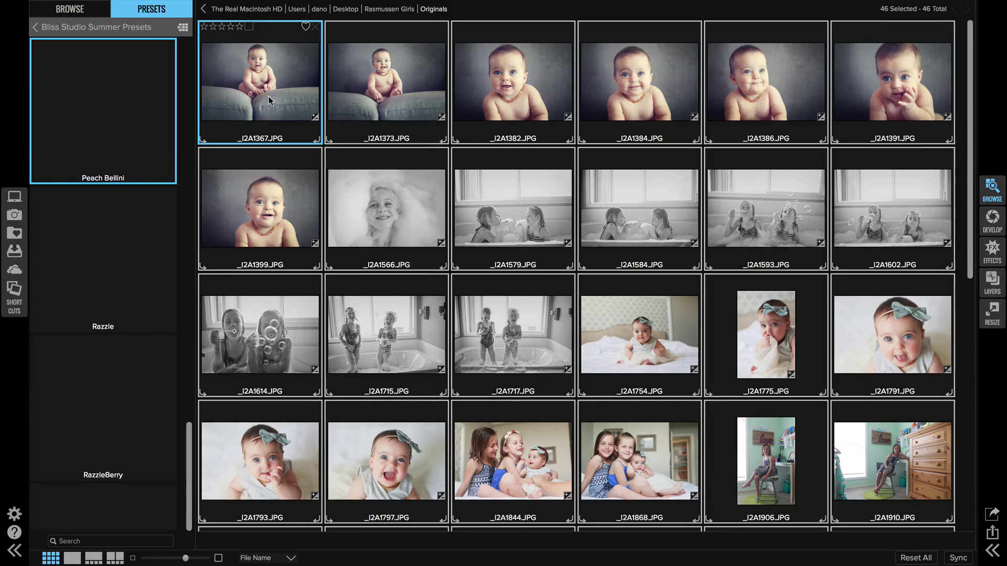
right_click(268, 97)
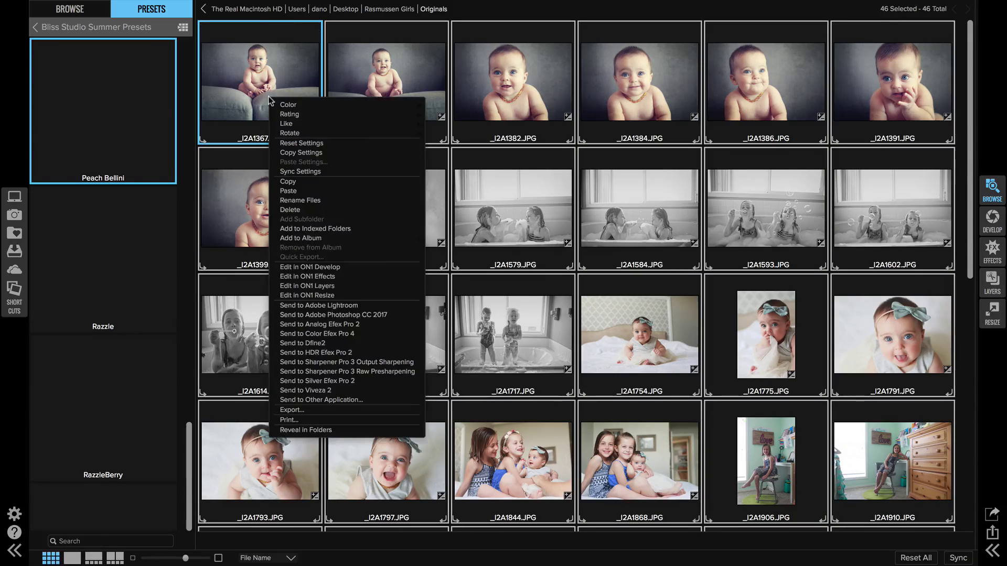
click(296, 201)
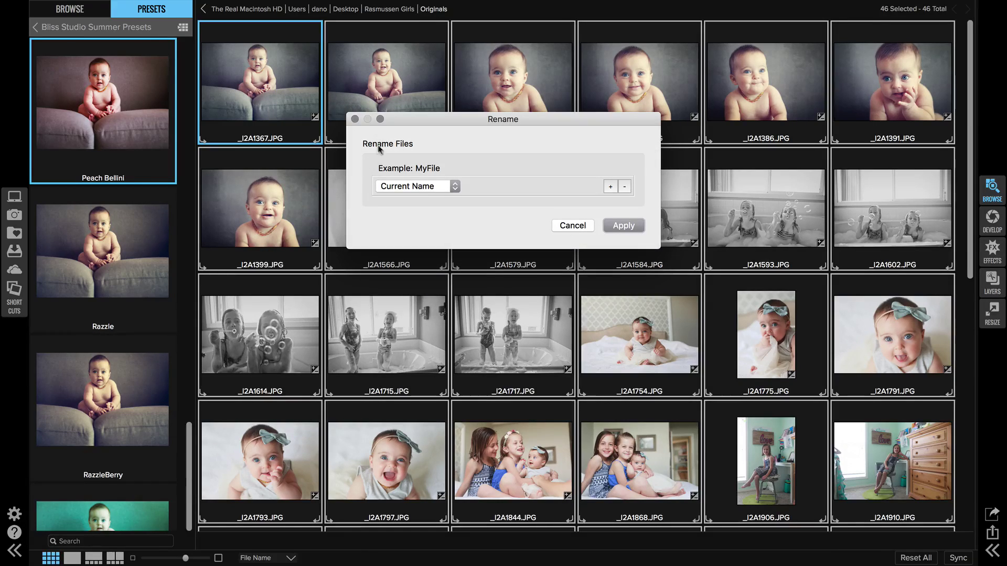
click(454, 186)
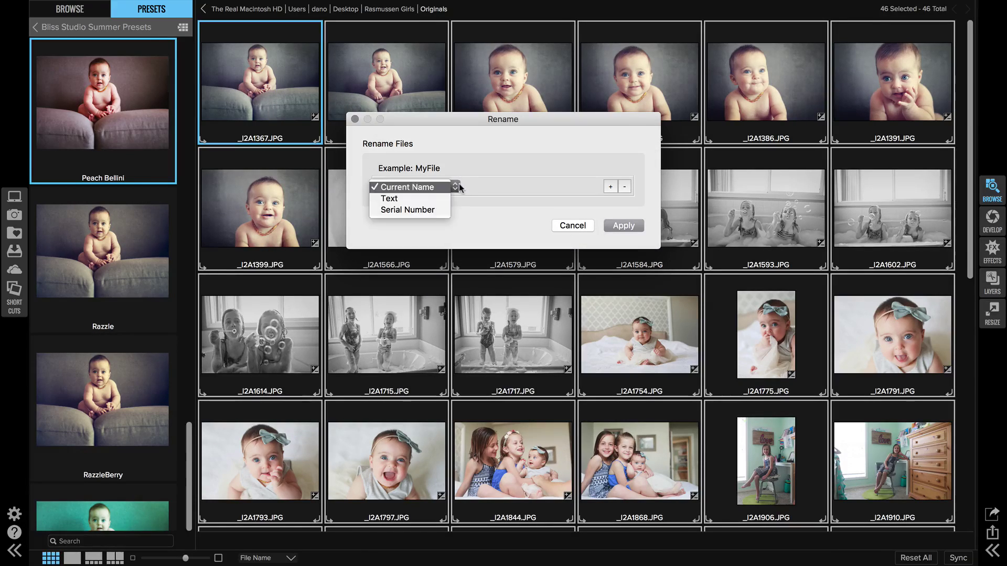
click(408, 199)
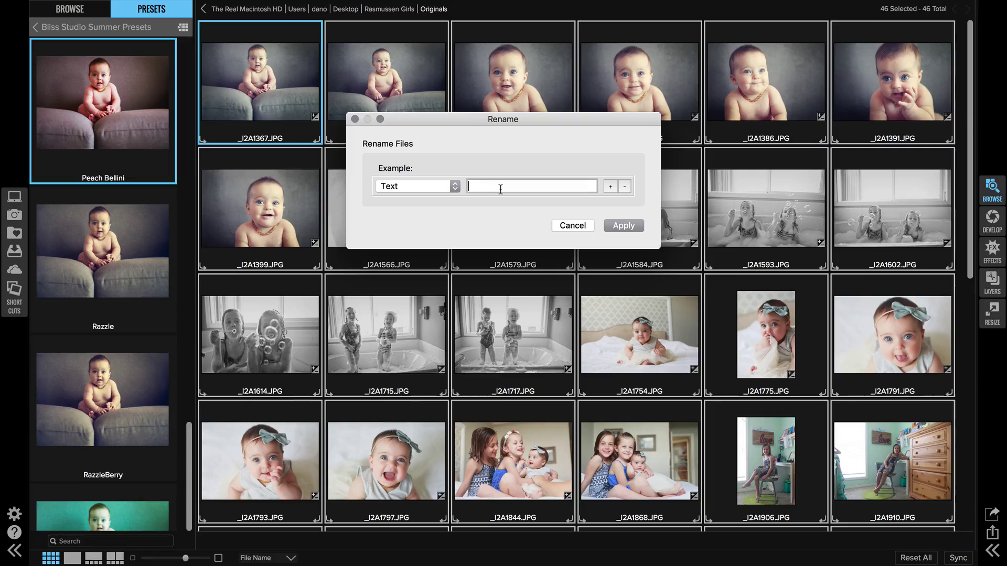
text(Girls)
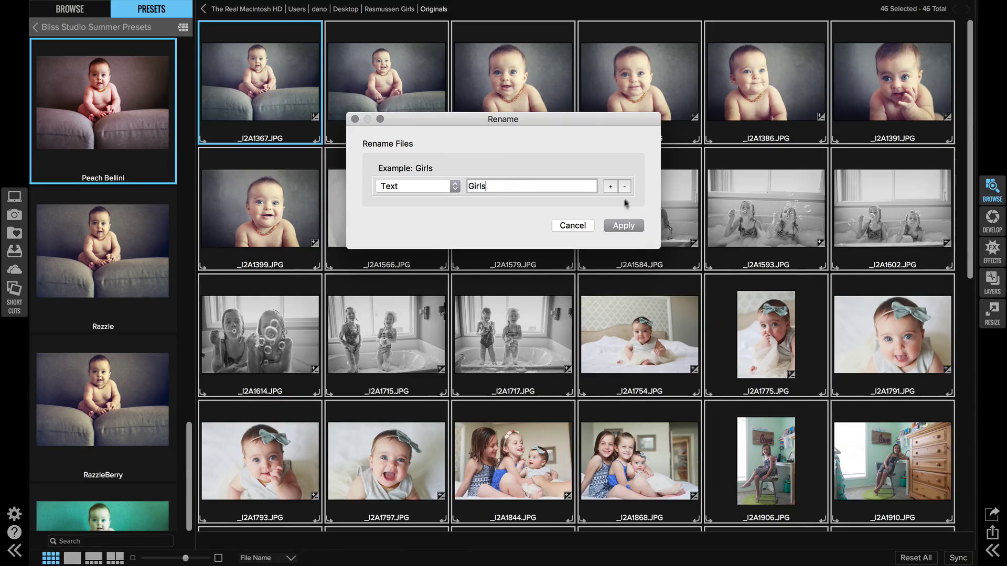
- Add a serial number starting at 001 after the text, apply the batch rename, and look over the renamed files
click(610, 187)
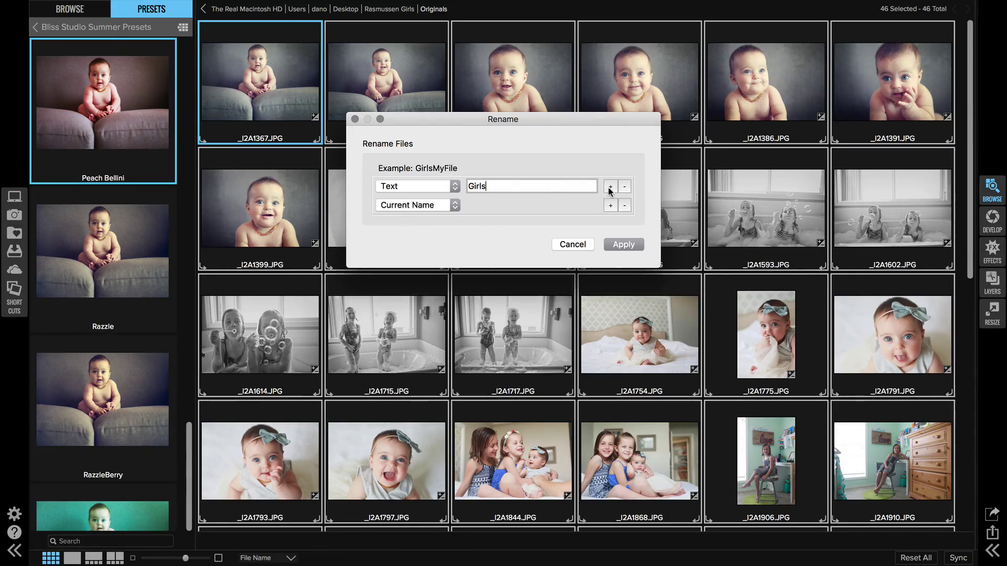
click(430, 206)
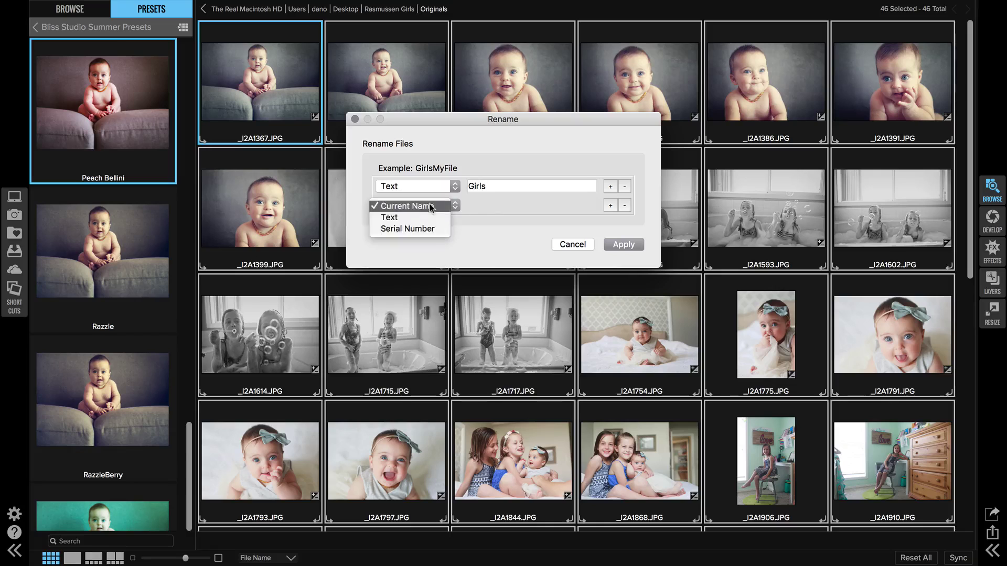
click(388, 229)
click(489, 203)
text(001)
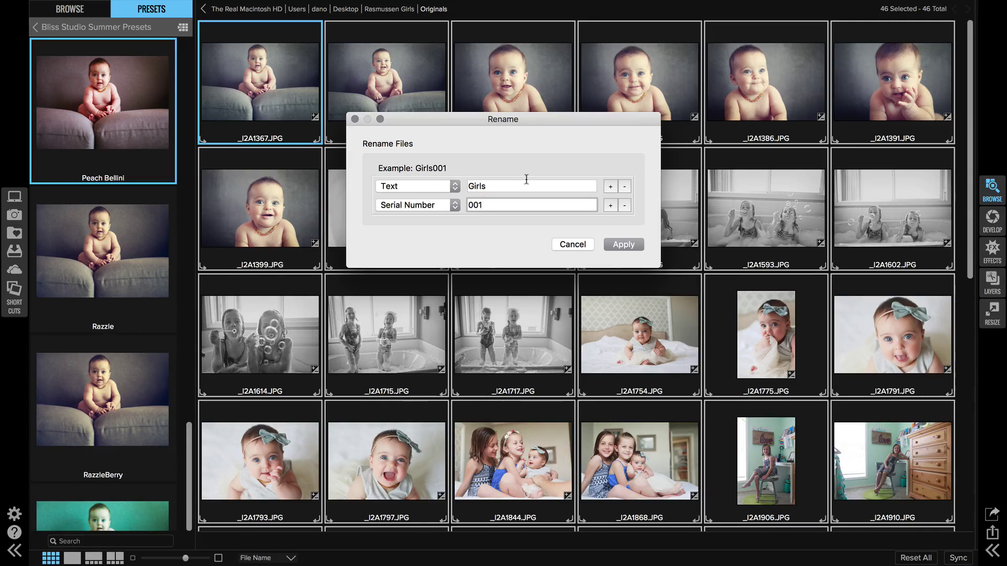
click(625, 245)
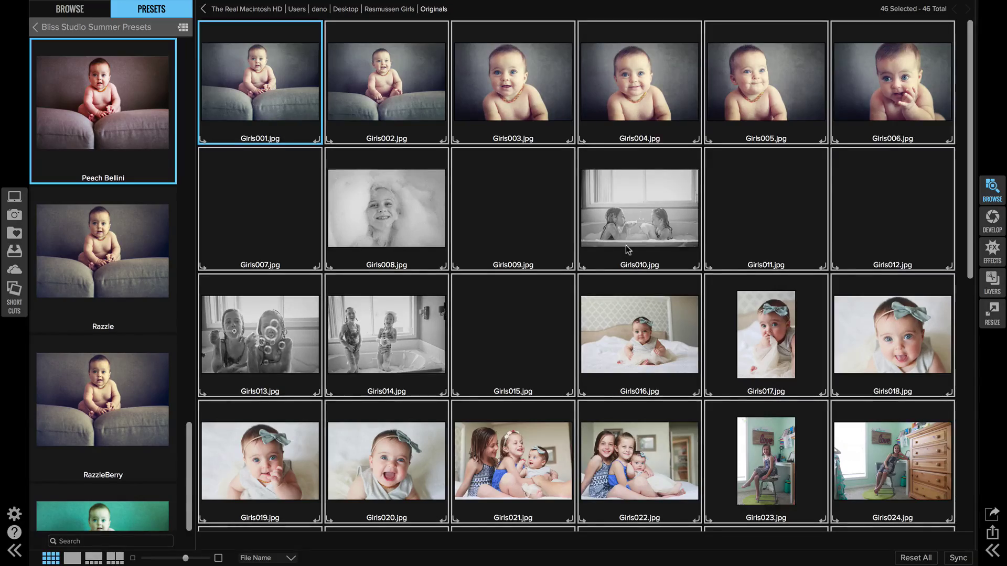
scroll(626, 249, down, 3)
scroll(625, 246, down, 5)
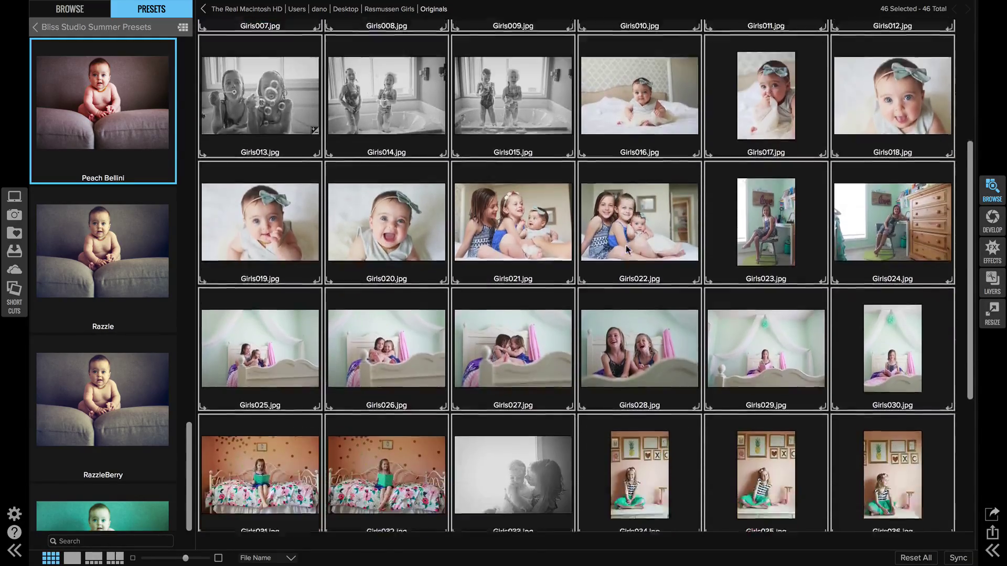
scroll(625, 246, up, 4)
scroll(625, 245, up, 2)
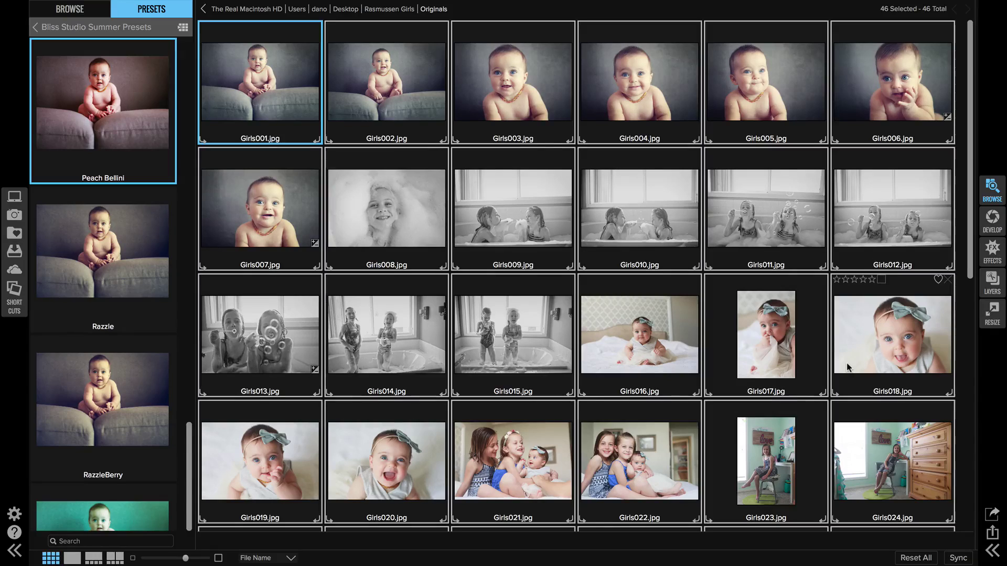
- Start an export of the selected photos with the Photo Size option added, resizing to a long edge of 1500 pixels
click(992, 515)
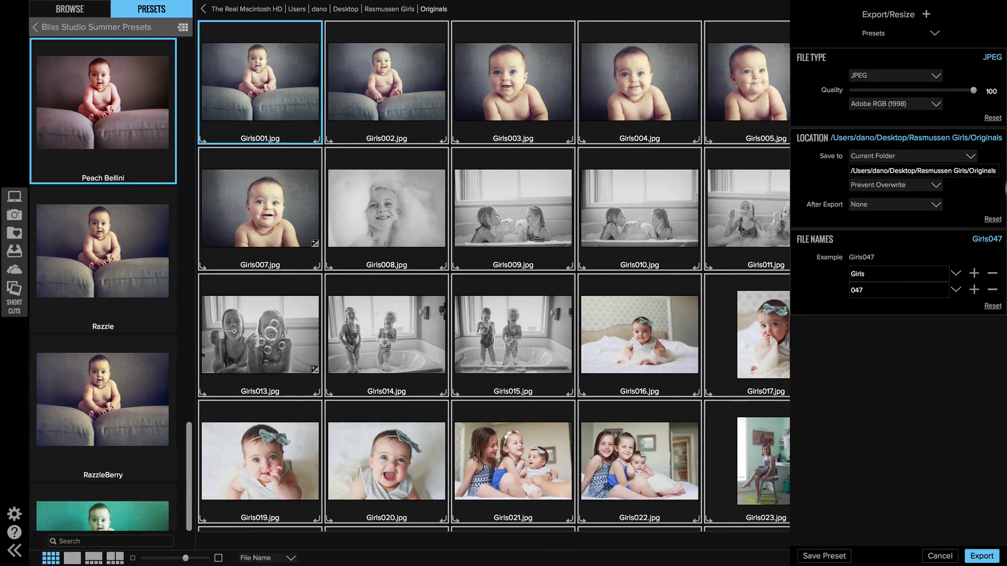
click(926, 14)
click(967, 29)
click(900, 76)
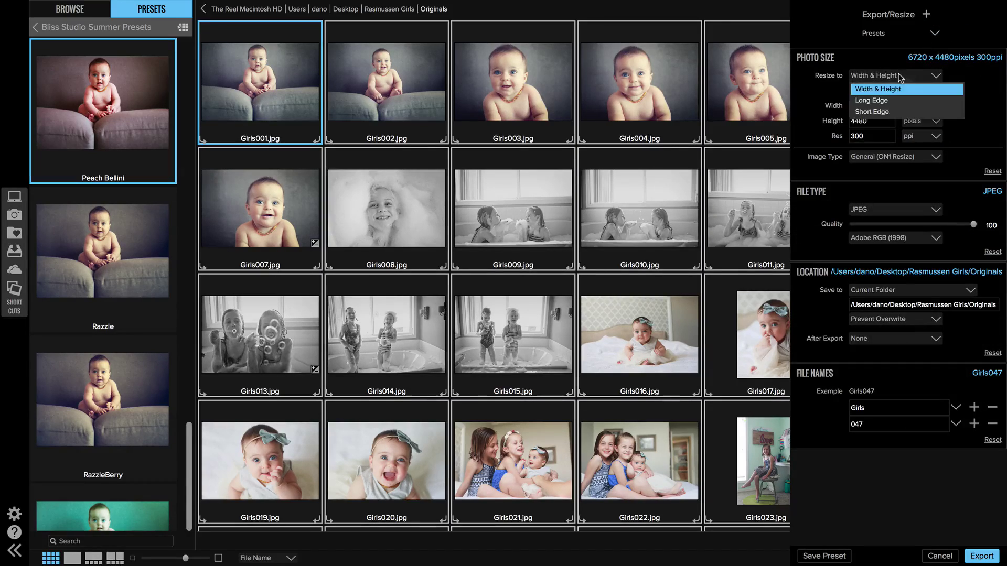
click(878, 99)
double_click(879, 107)
text(1400)
key(BackSpace)
key(BackSpace)
key(BackSpace)
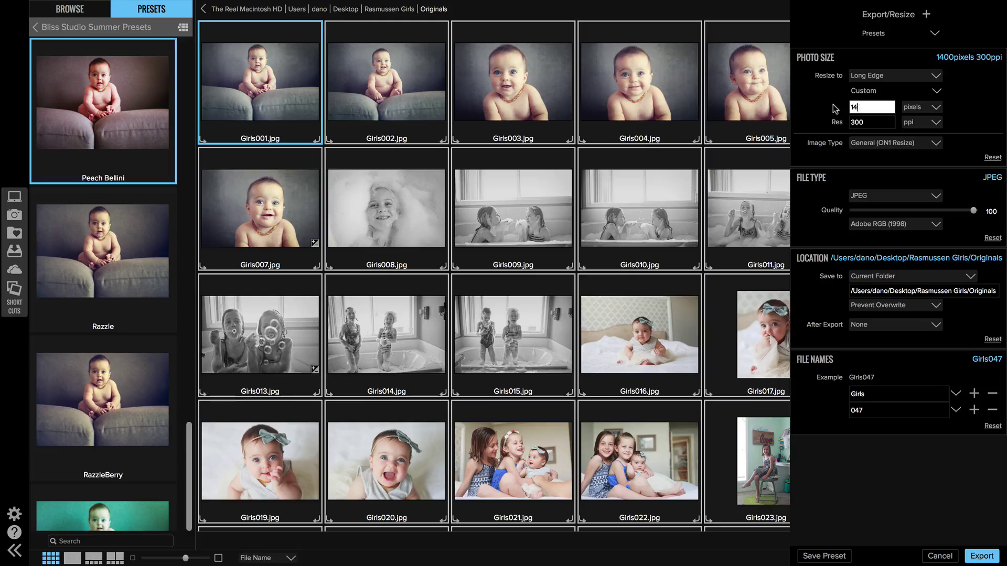
text(500)
- Set the export color profile to sRGB IEC61966-2.1, save to the Current Folder, reset the file names to Current Name, and dismiss the export
click(914, 227)
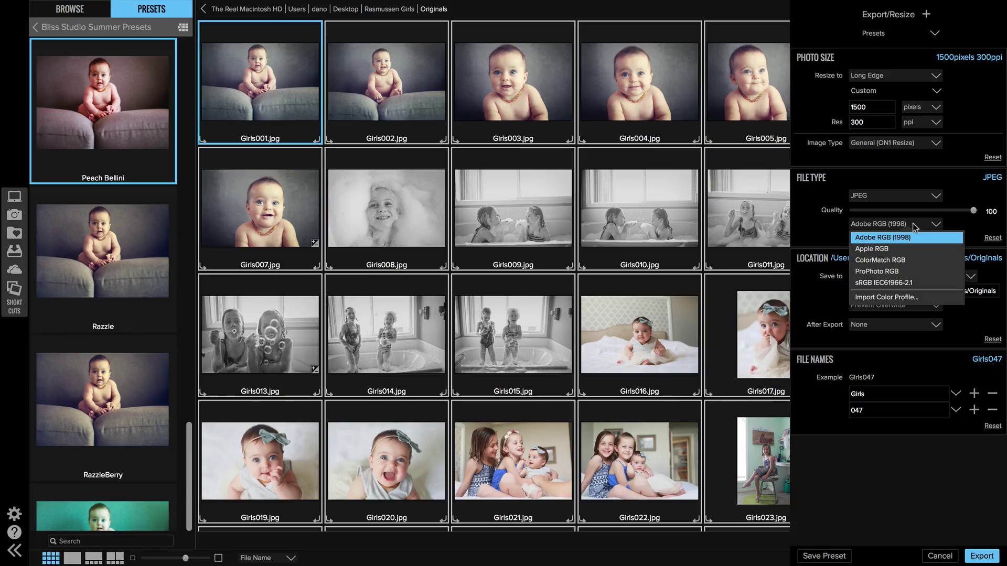
click(909, 283)
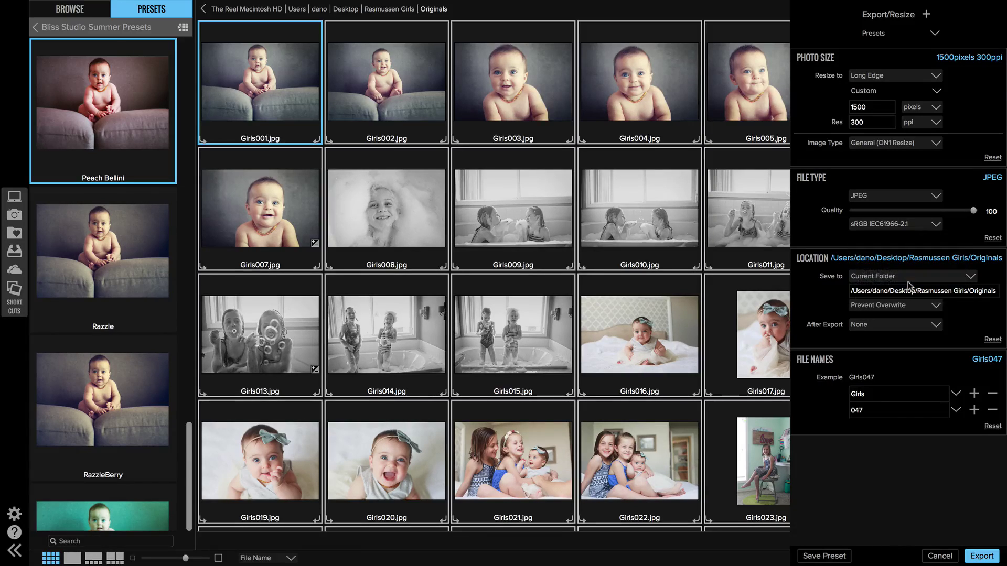
click(955, 275)
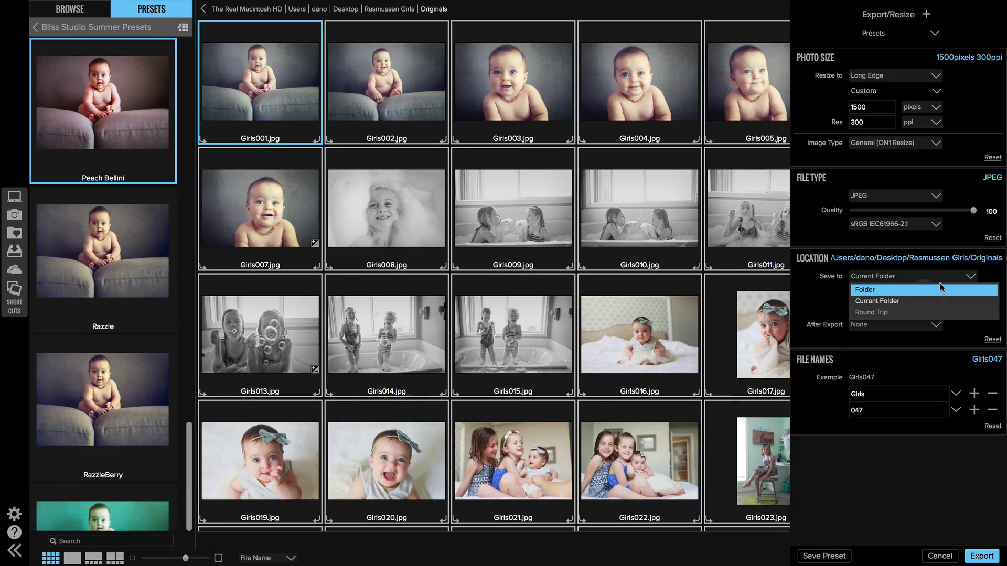
click(886, 303)
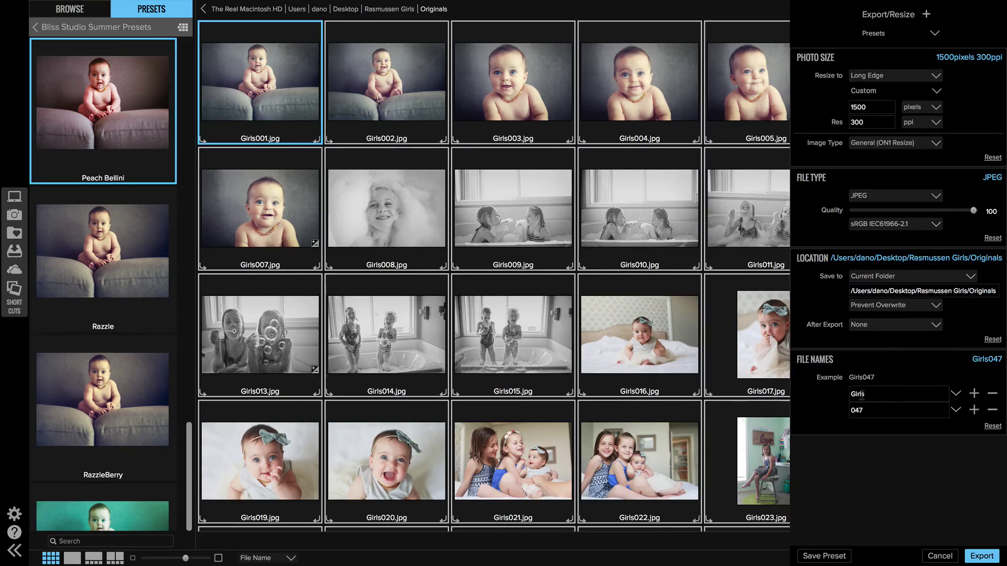
click(993, 425)
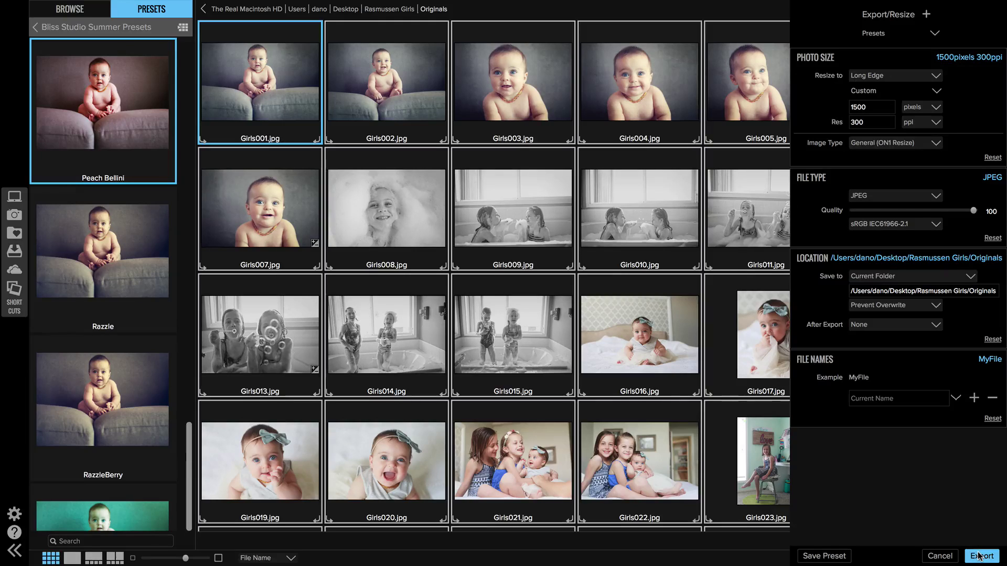
click(940, 556)
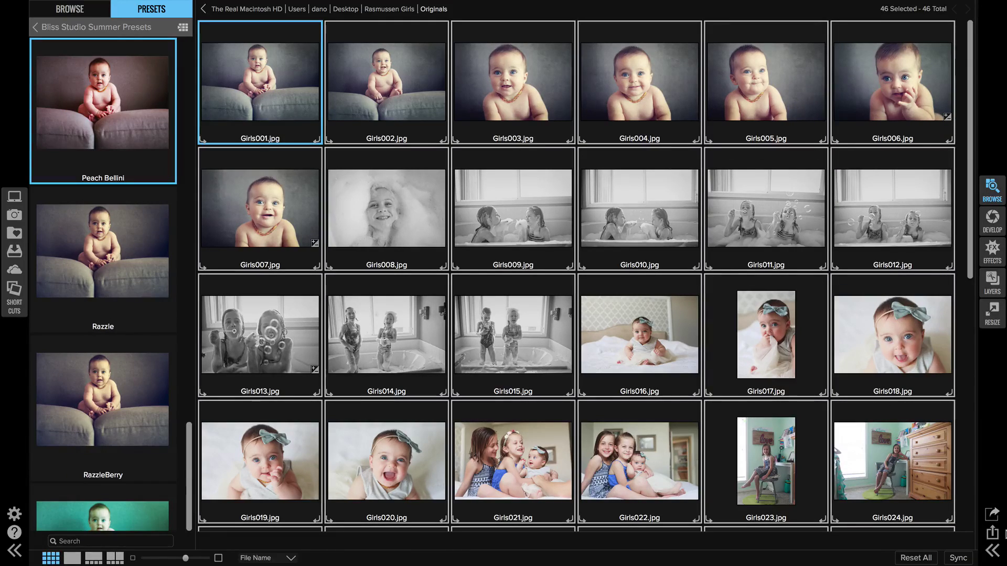
- Reopen the export settings, remove the Photo Size option, set the color profile to Adobe RGB (1998), and dismiss the export
click(991, 515)
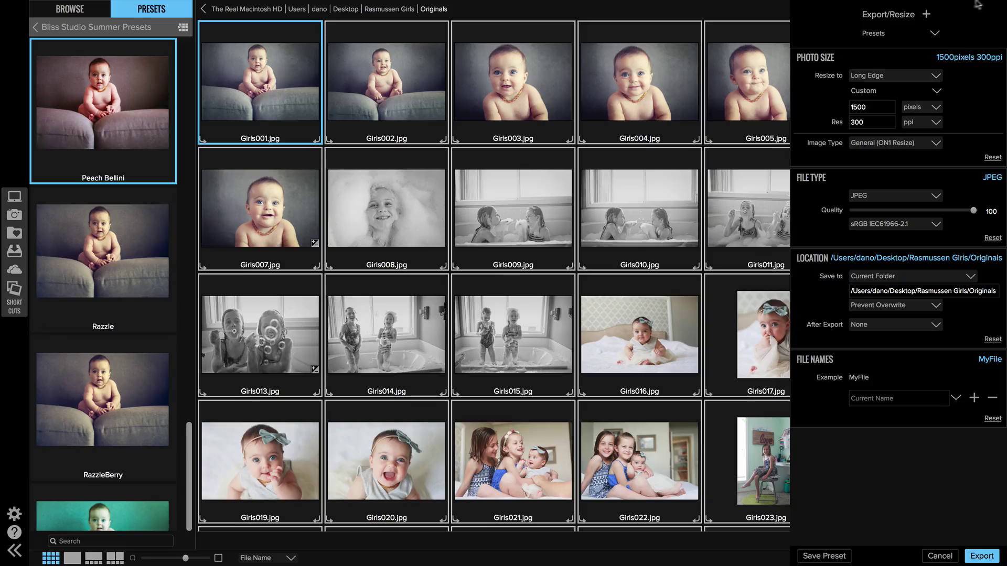
click(926, 14)
click(936, 29)
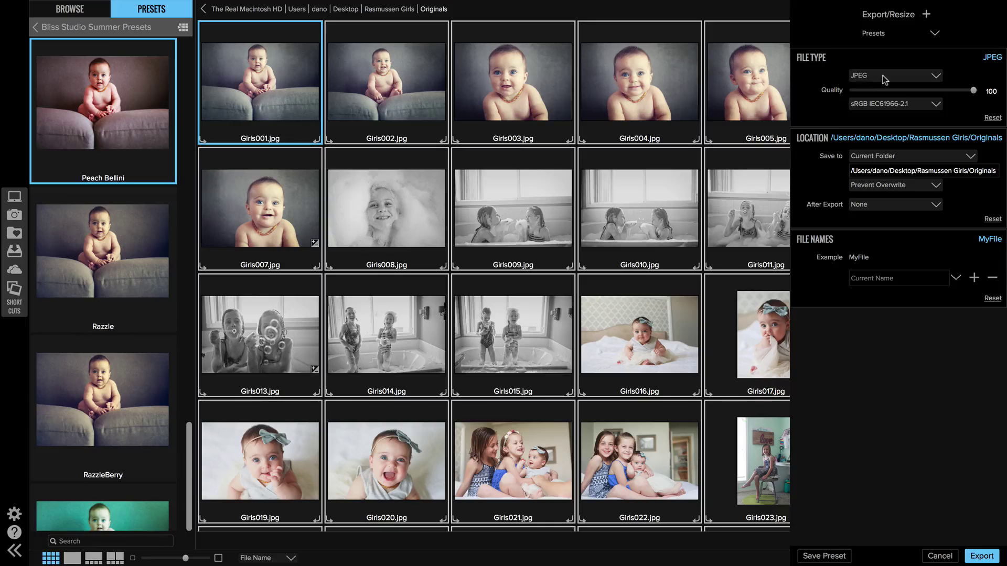
click(887, 106)
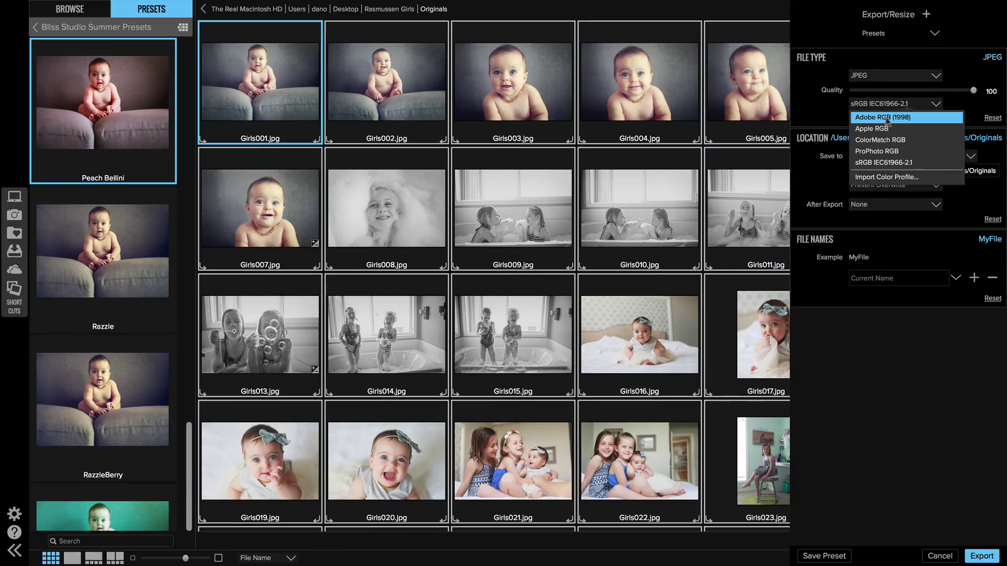
click(889, 117)
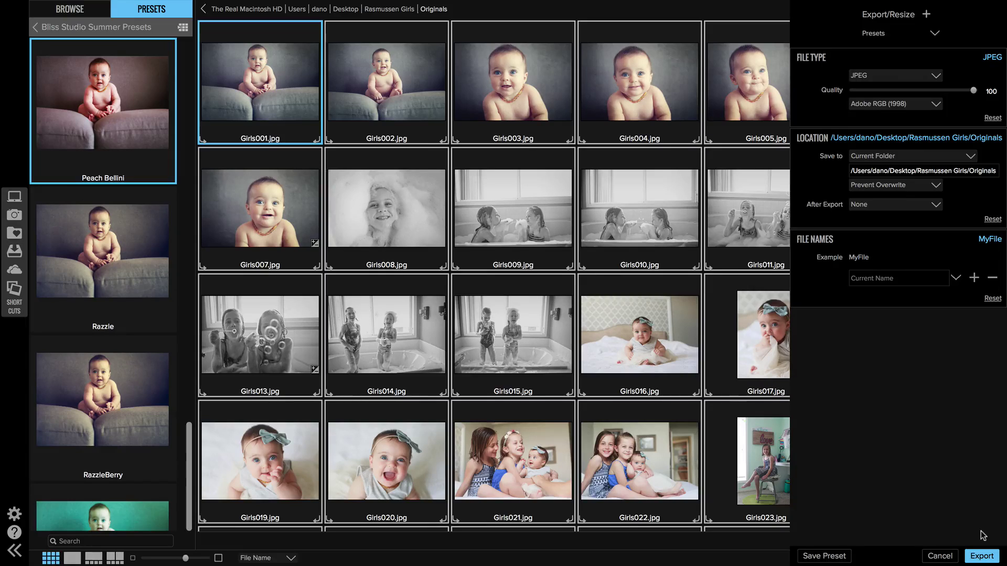
click(940, 556)
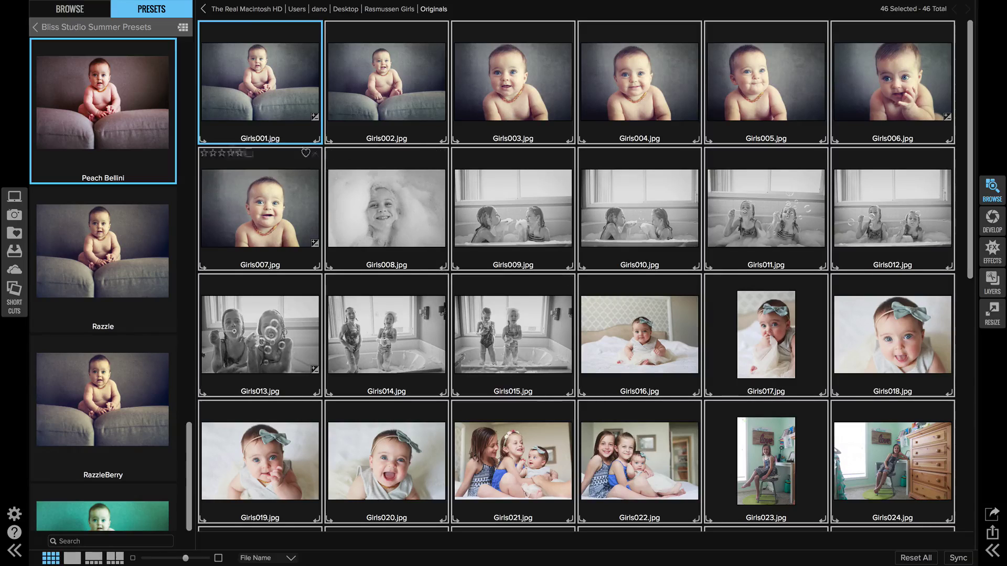
- Leave the Bliss Studio Summer Presets and return to the list of preset categories
click(98, 26)
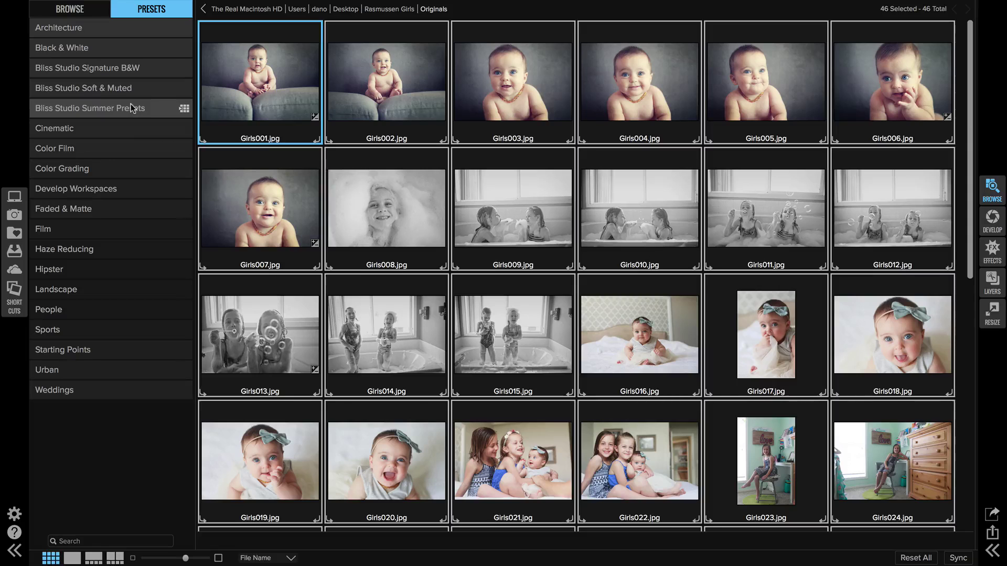
mouse_move(280, 90)
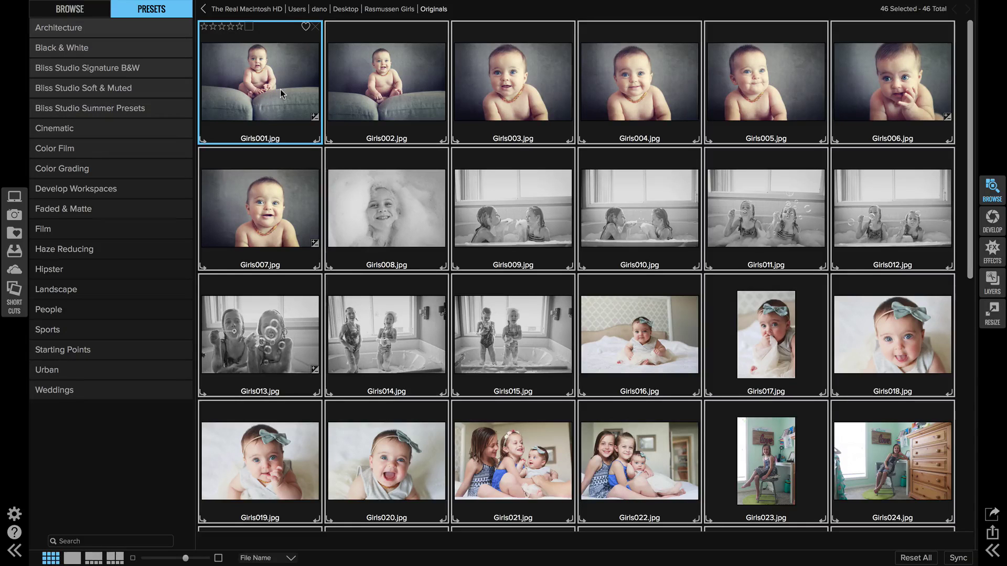